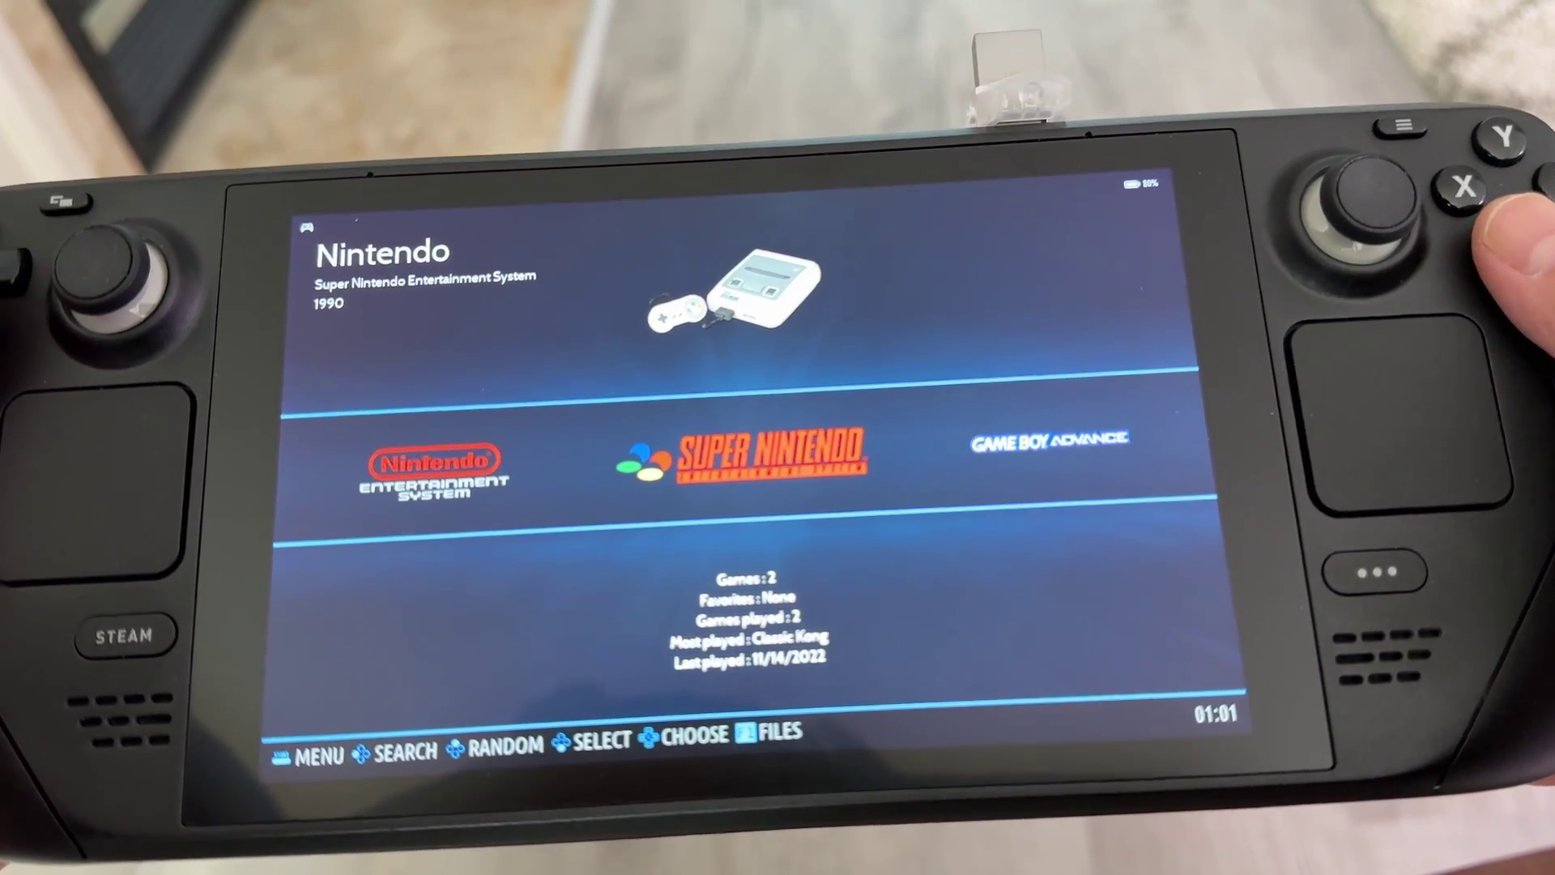
Open the Super Nintendo game list and launch Mega Man X (E).
key("Return")
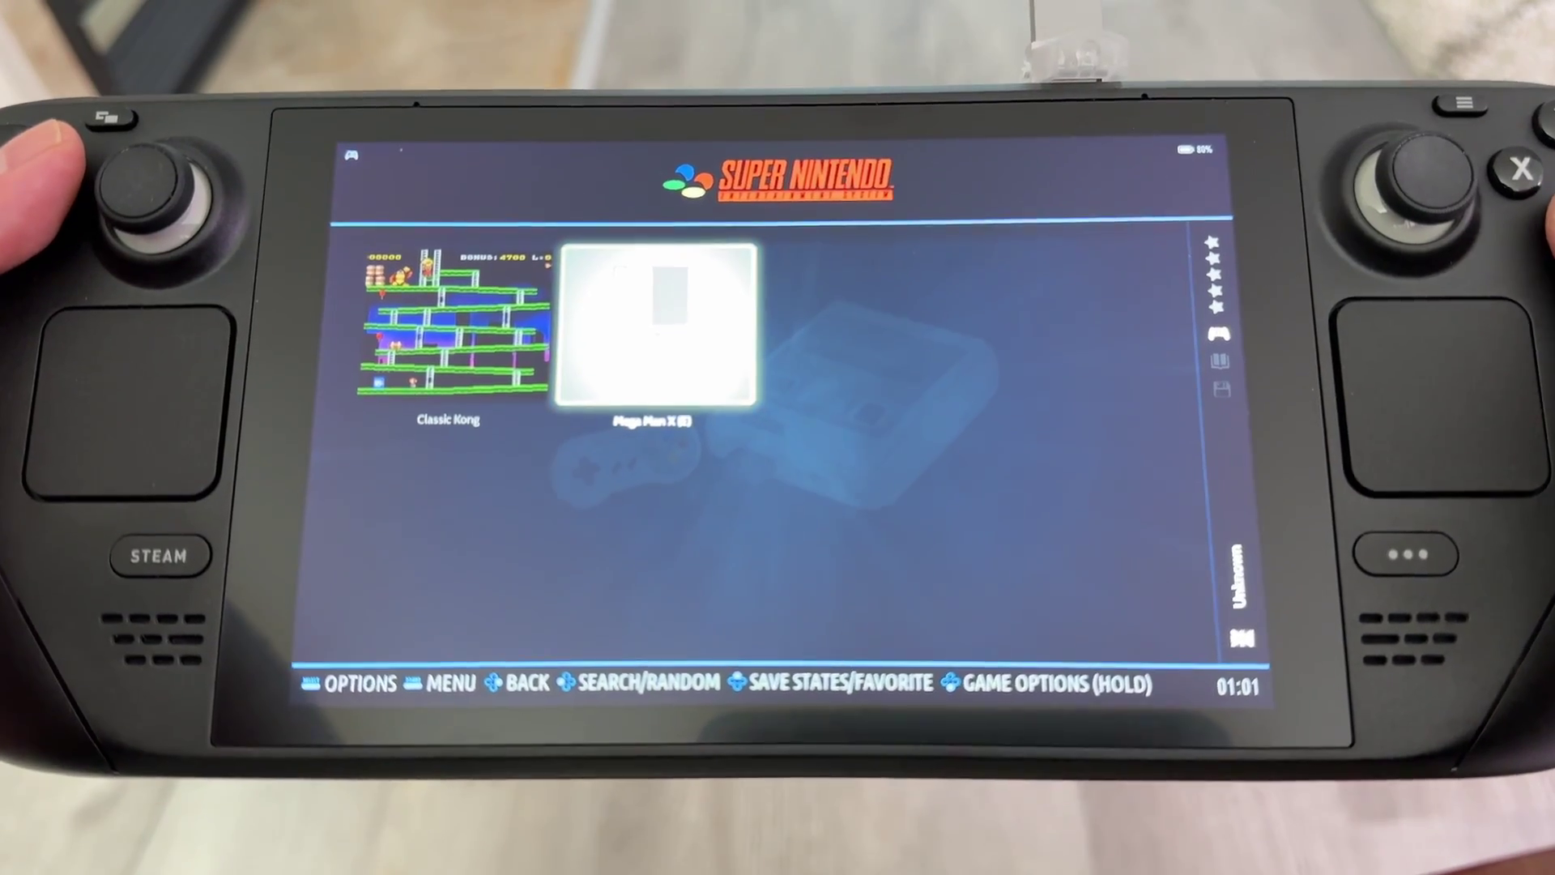
key("Return")
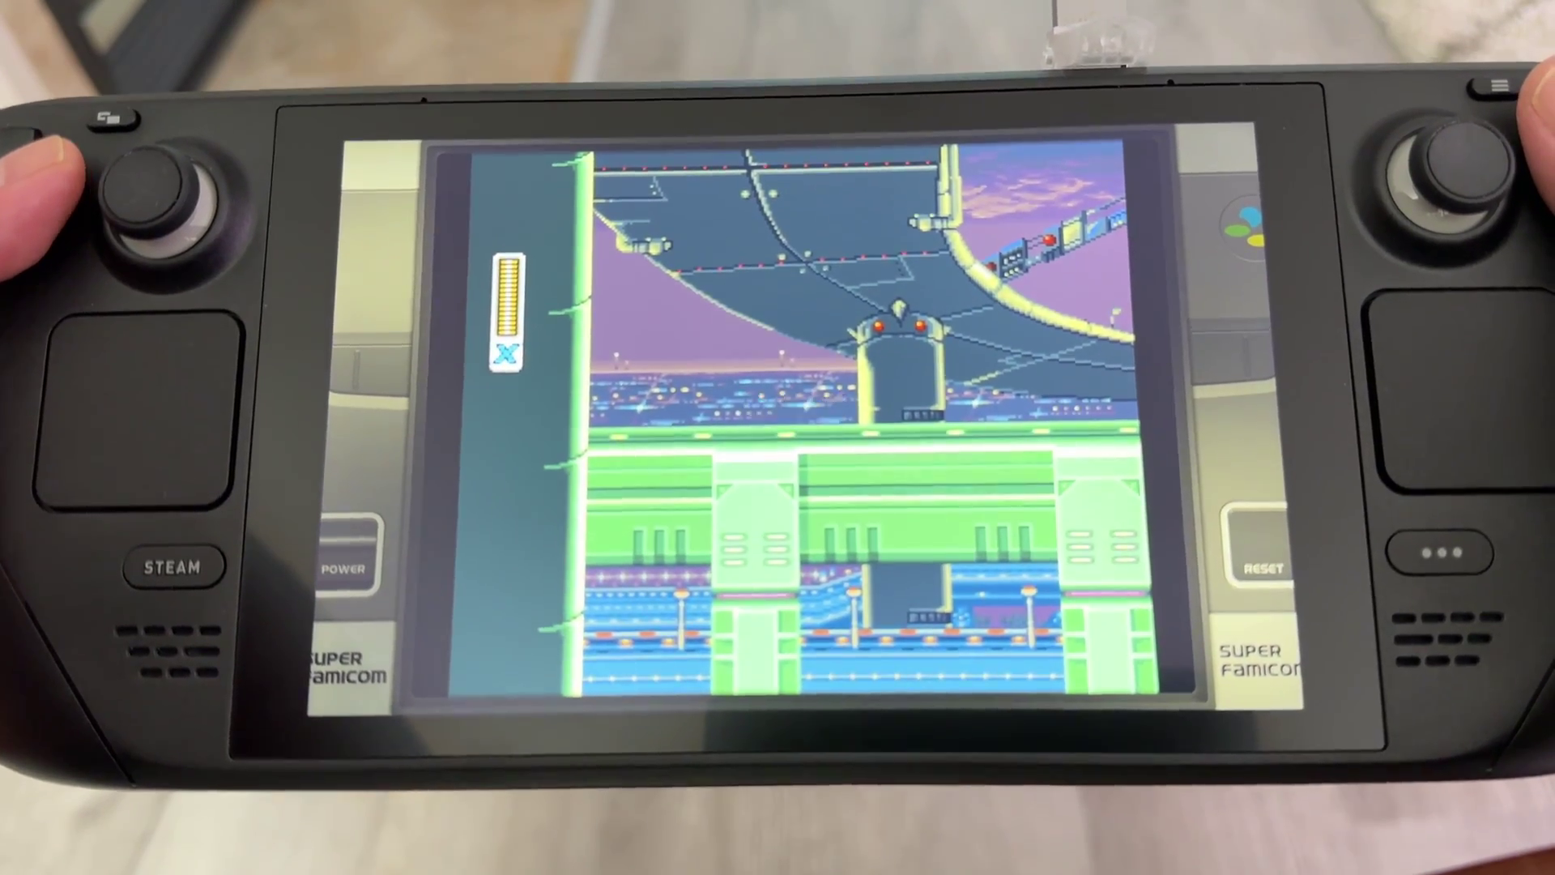
Run X right through the opening highway stage, then quit back to the game list.
key("Right")
key("Right")
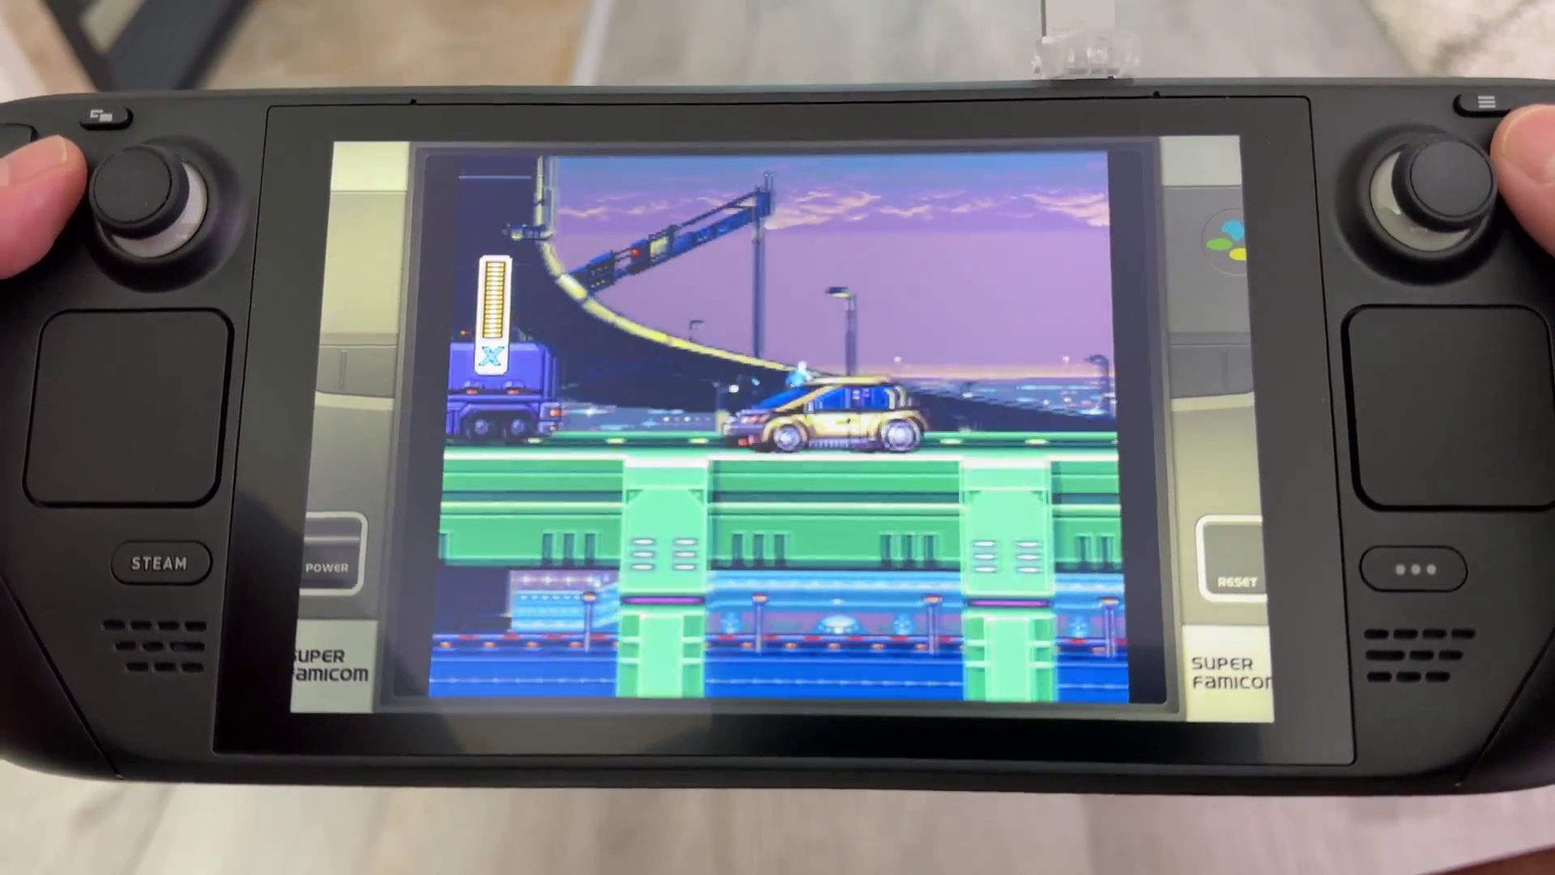
key("Right")
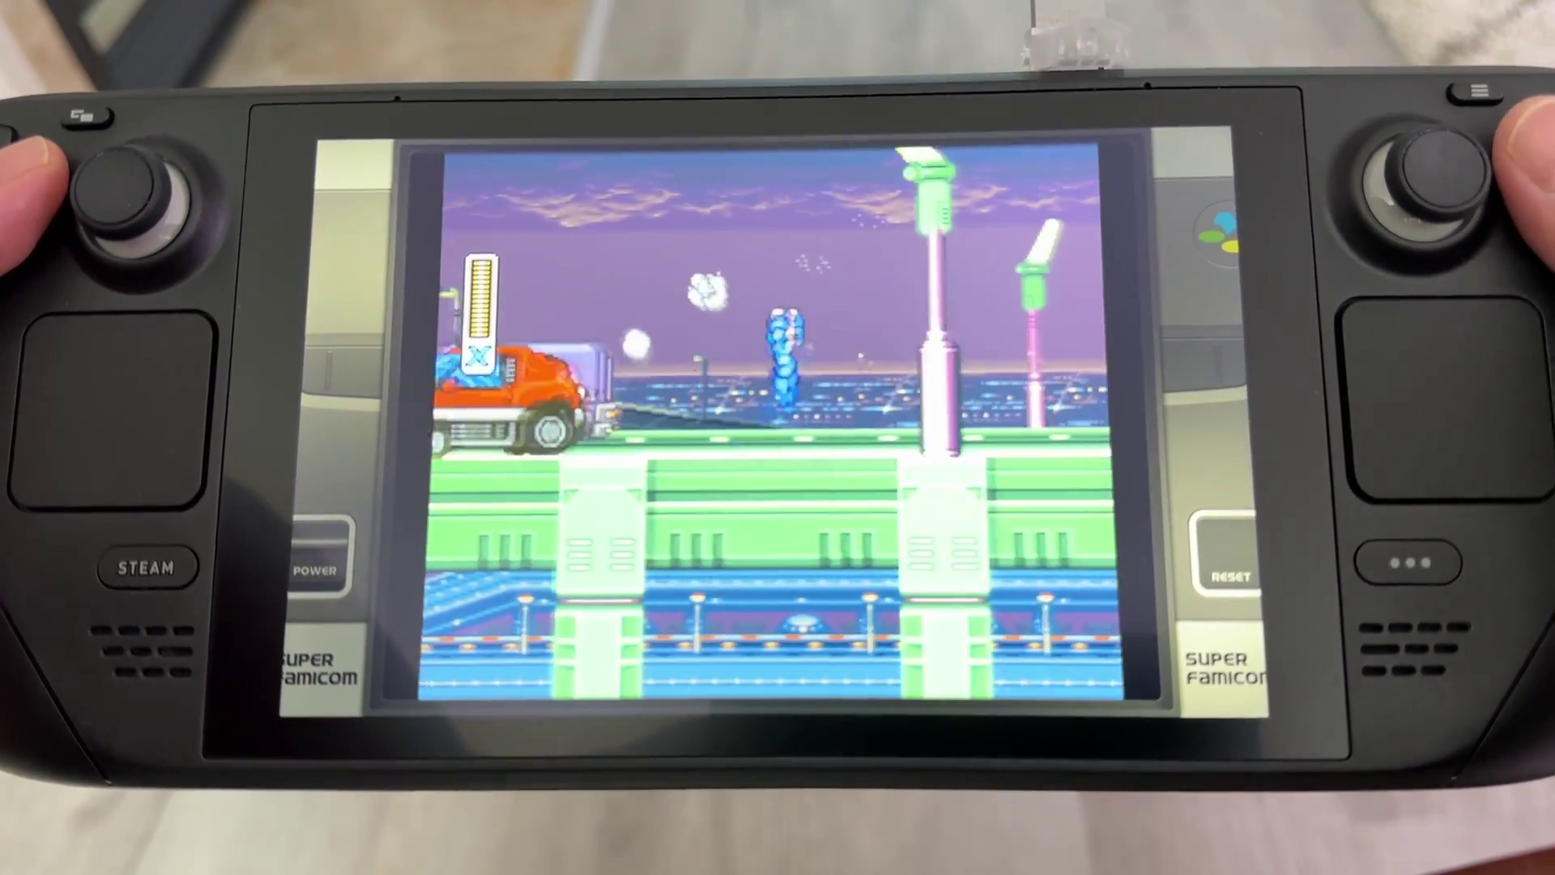
key("Right")
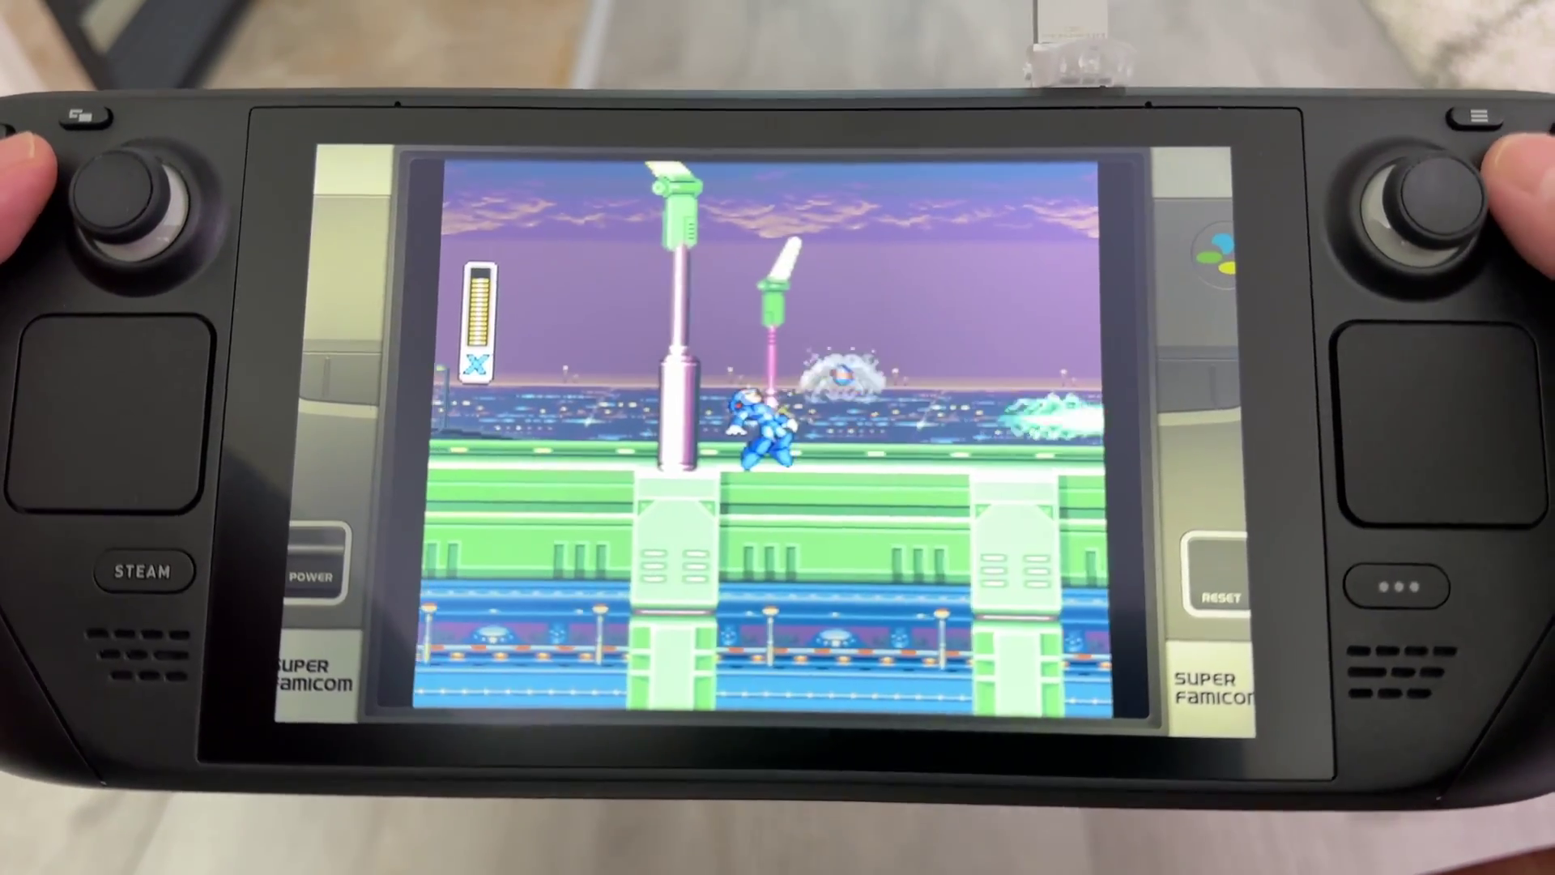
key("Right")
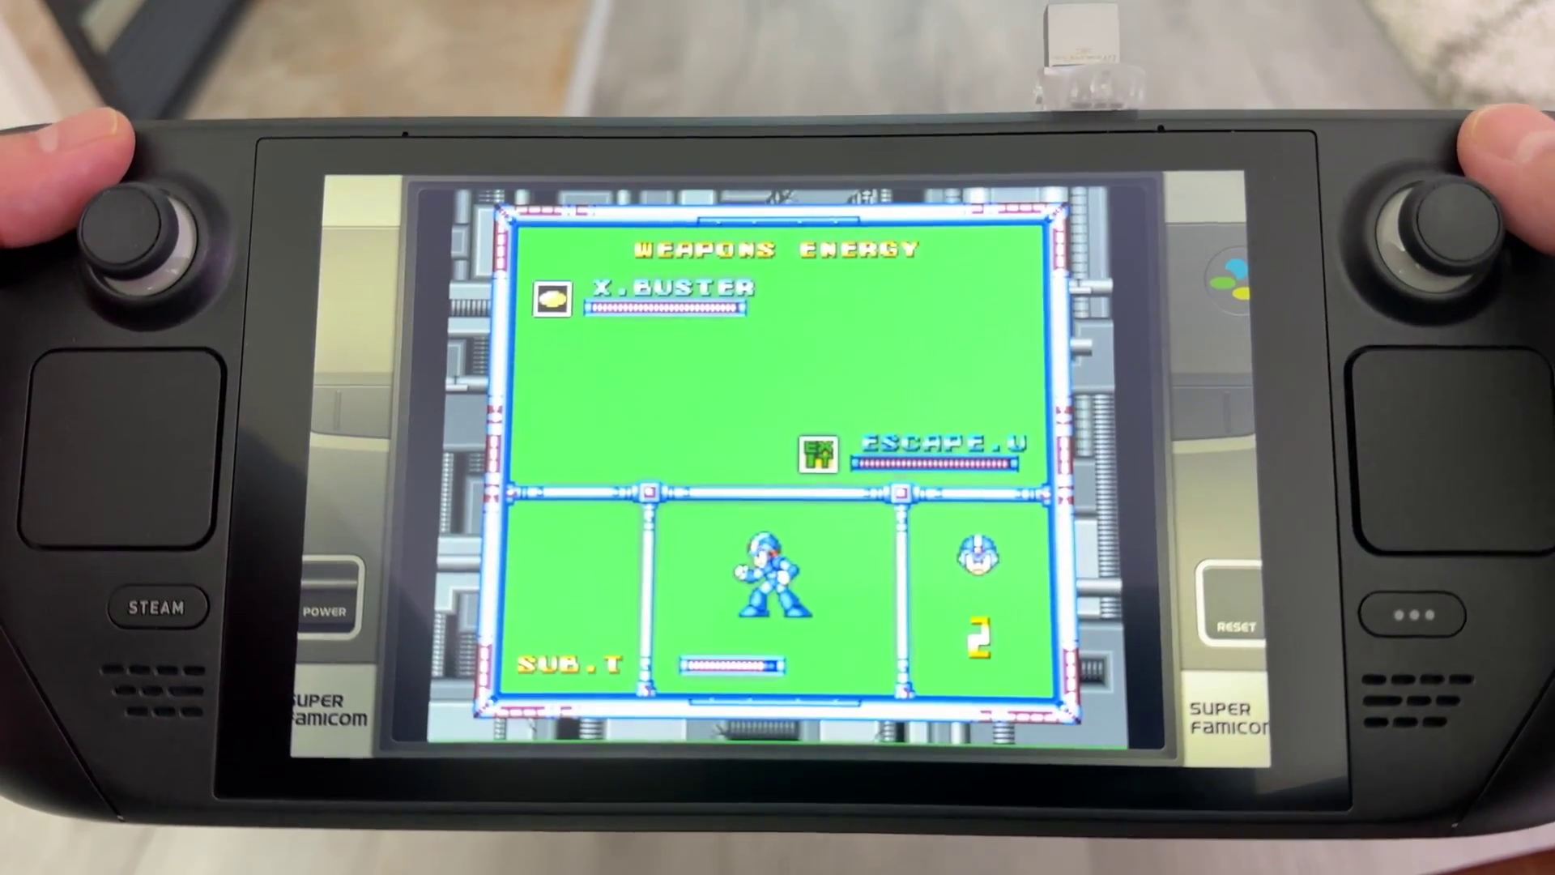
key("Escape")
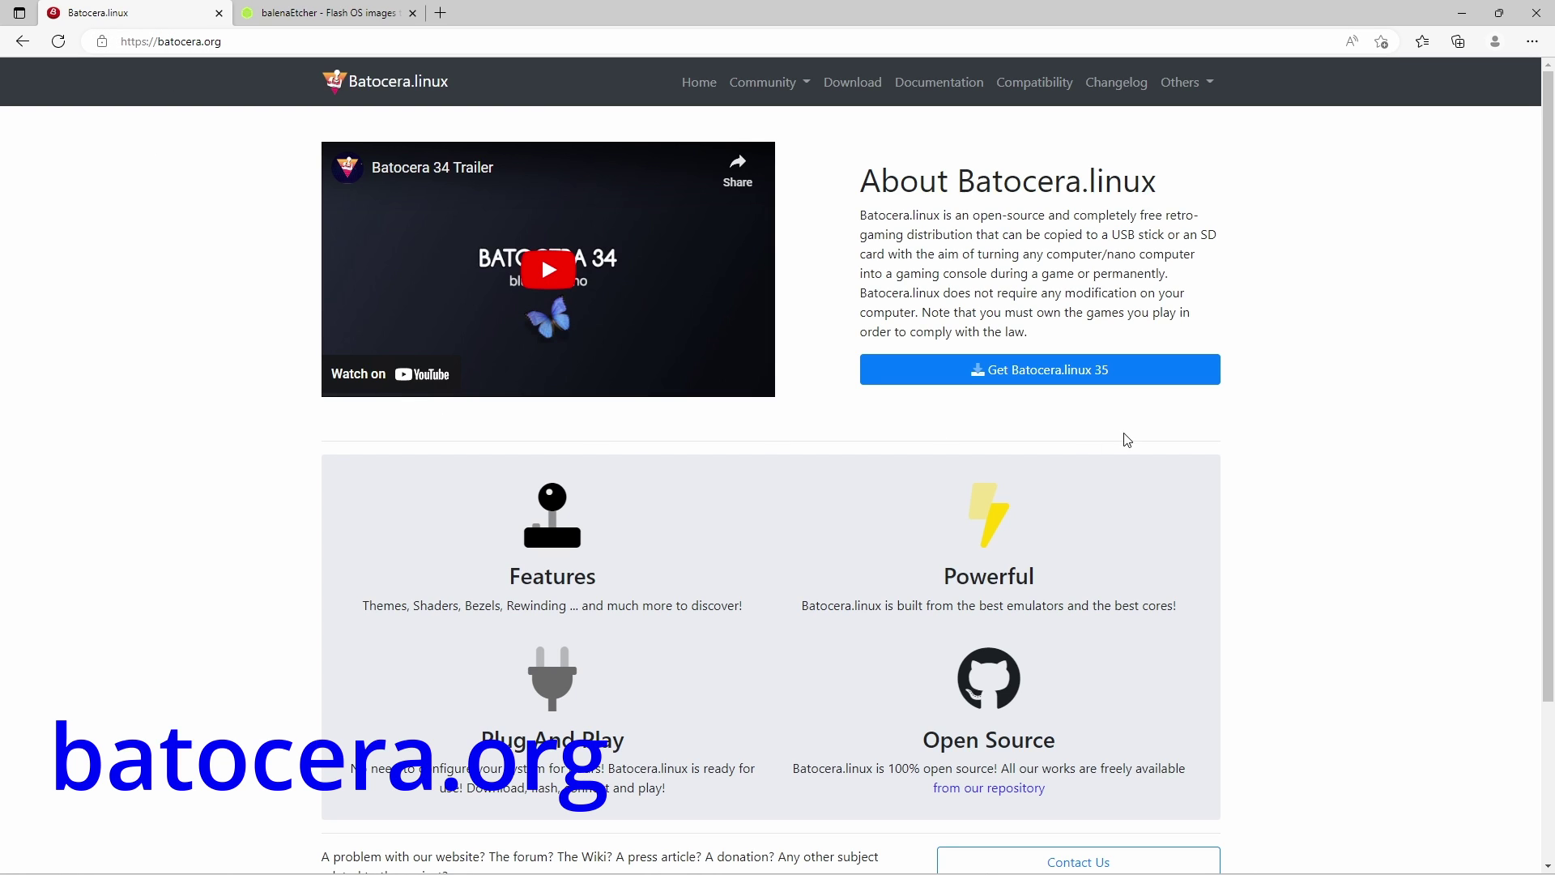
Download the Steamdeck Batocera image from batocera.org and the Windows portable balenaEtcher build.
left_click(855, 82)
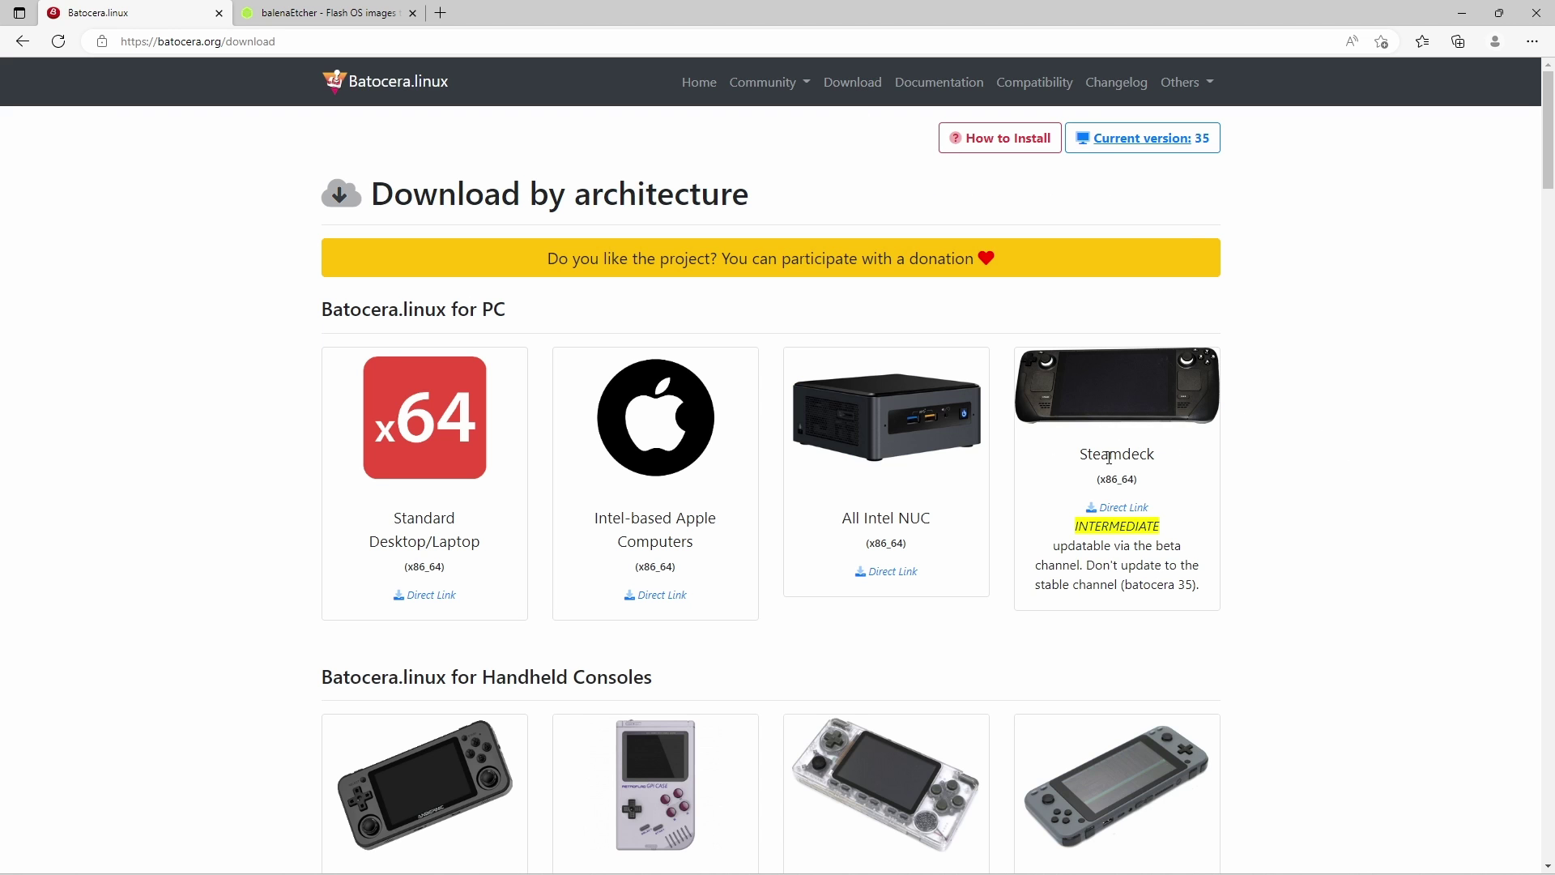
left_click(1112, 513)
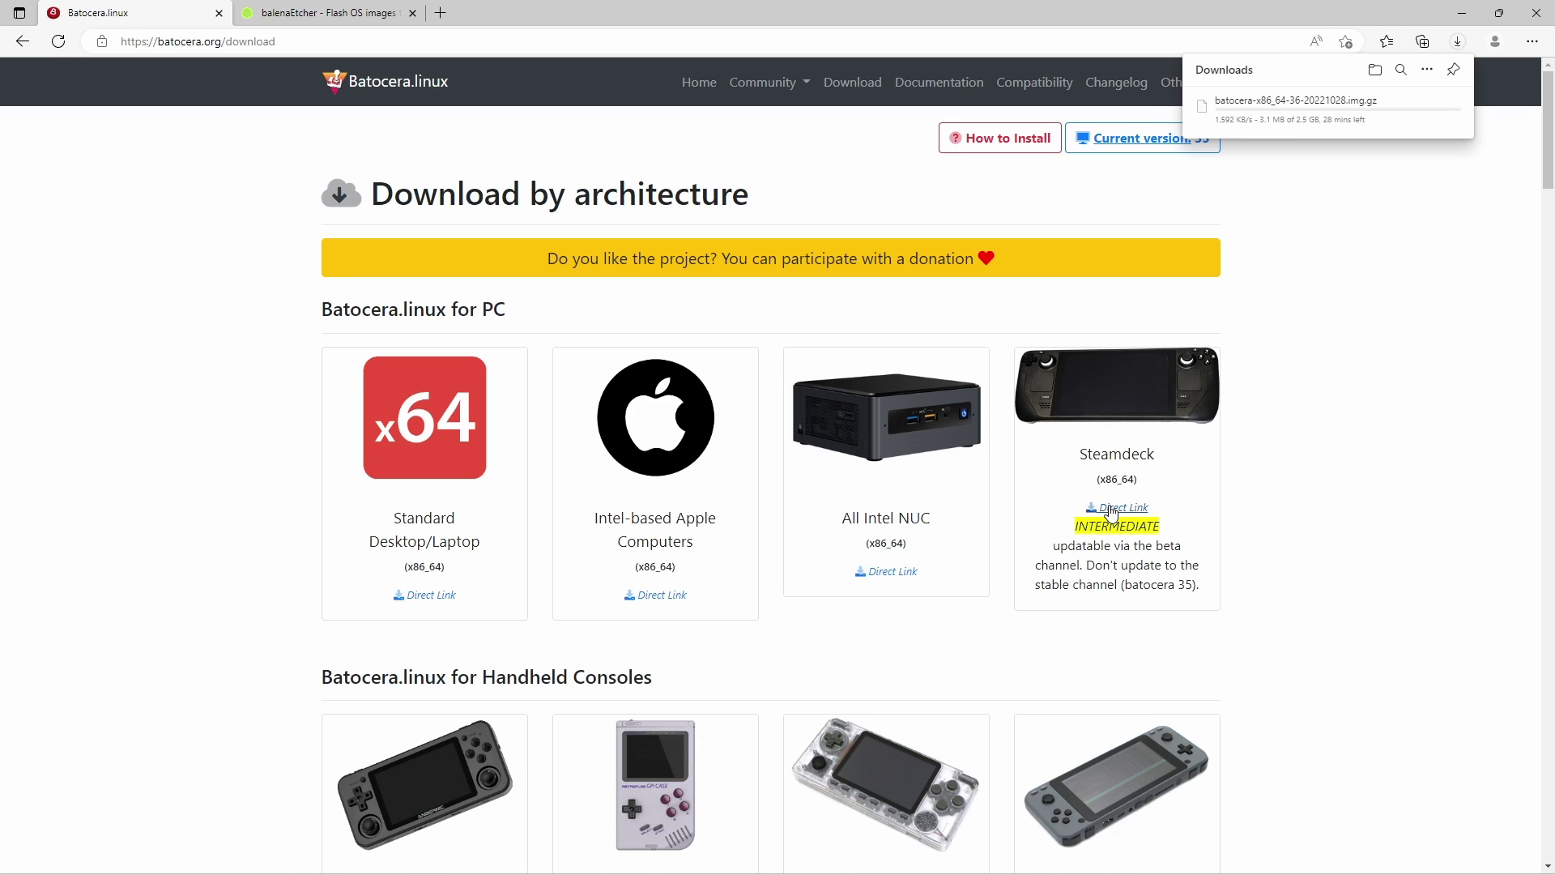
left_click(336, 18)
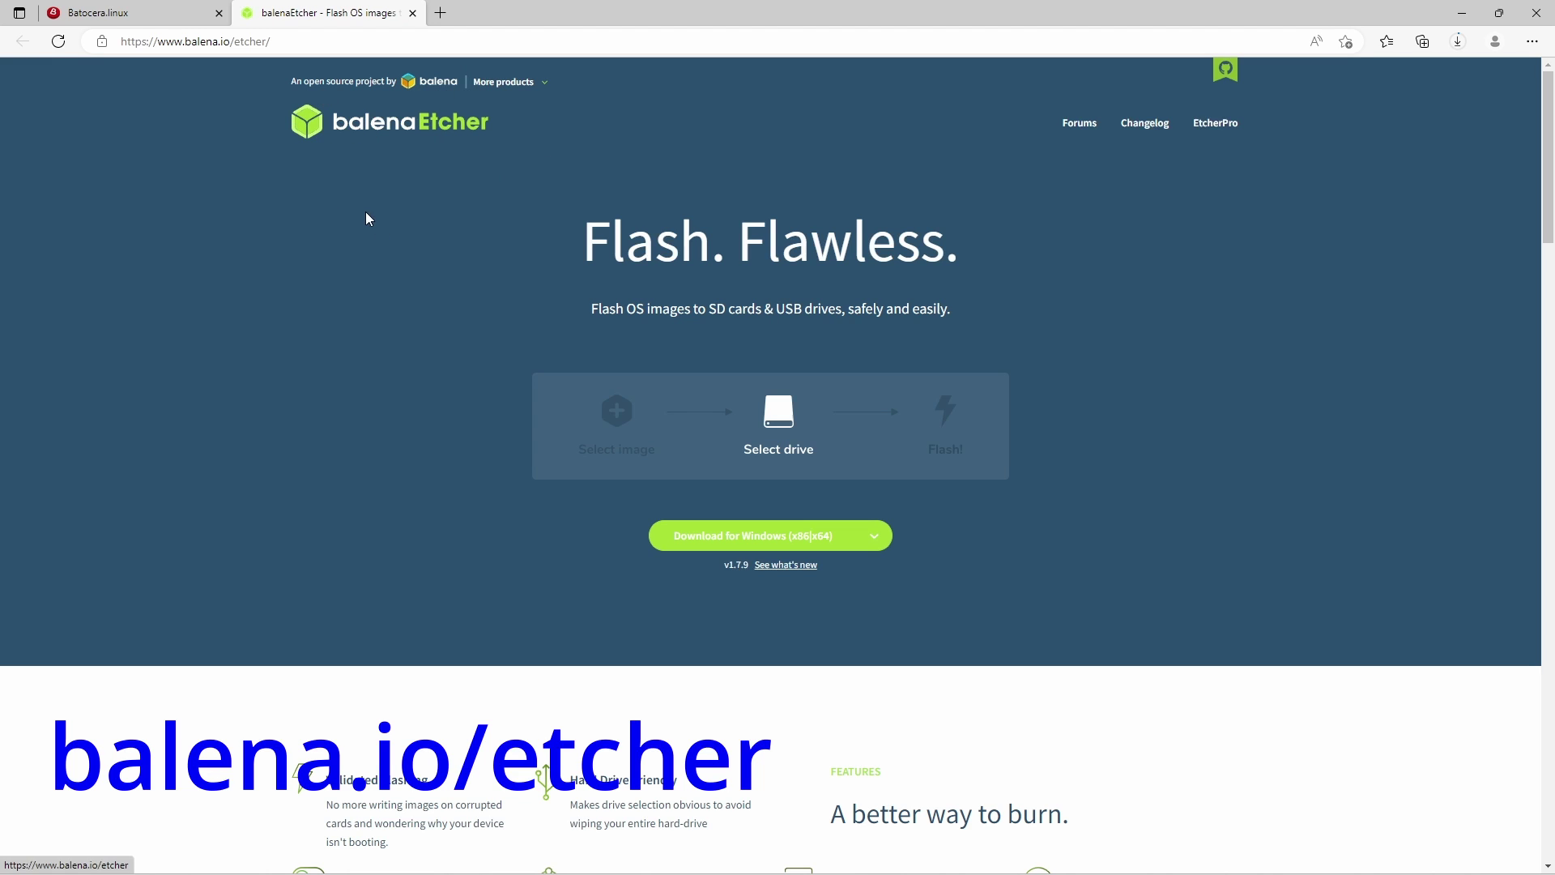
left_click(874, 536)
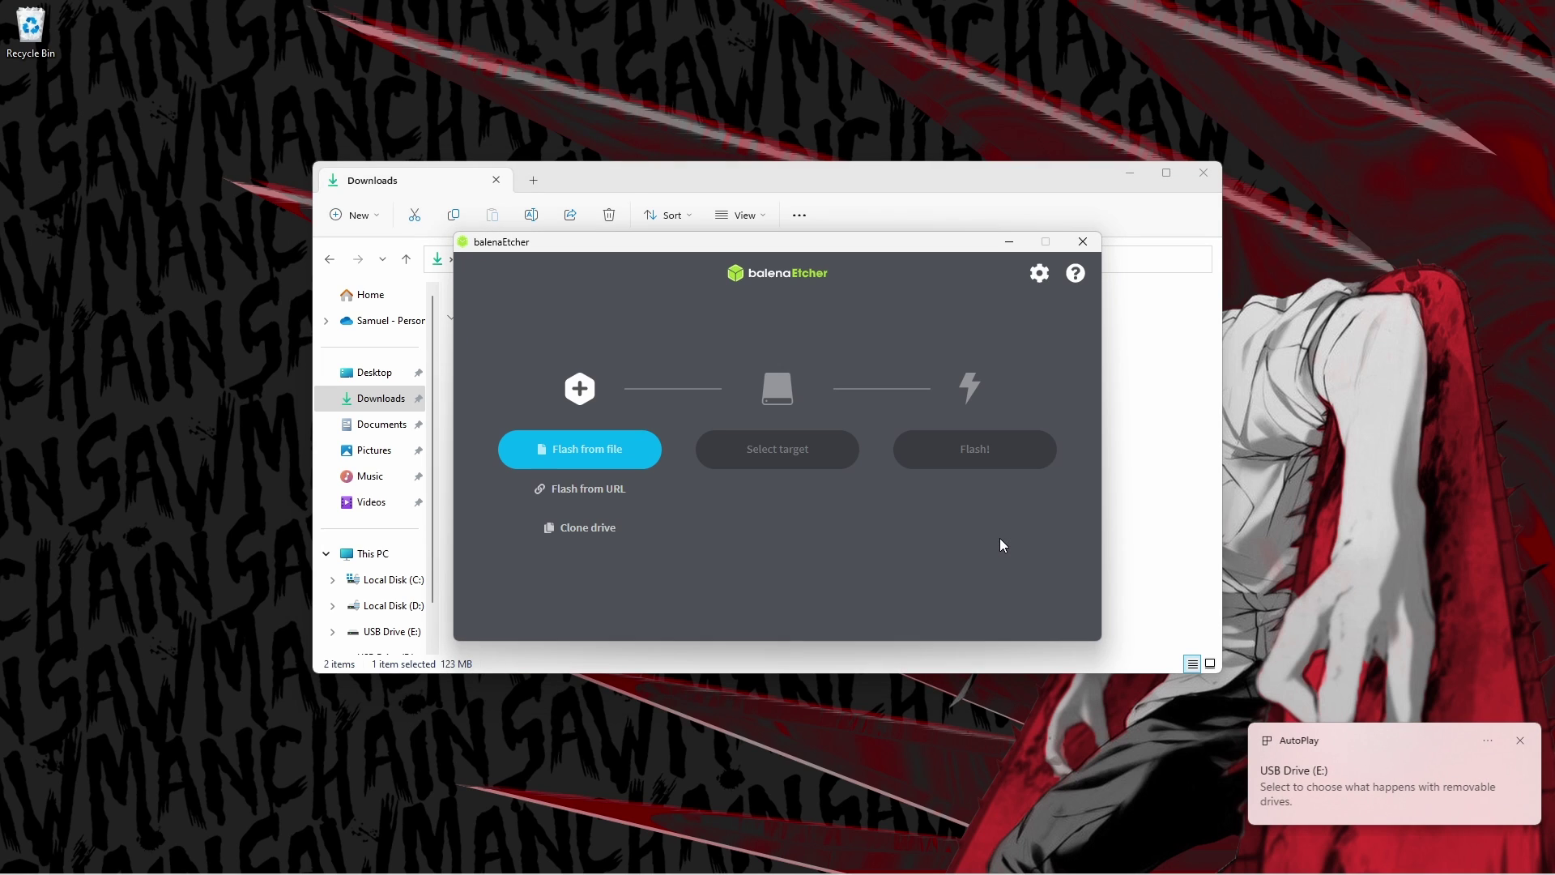
Load batocera-x86_64-36-20221028.img.gz from Downloads as balenaEtcher's flash source.
left_click(611, 458)
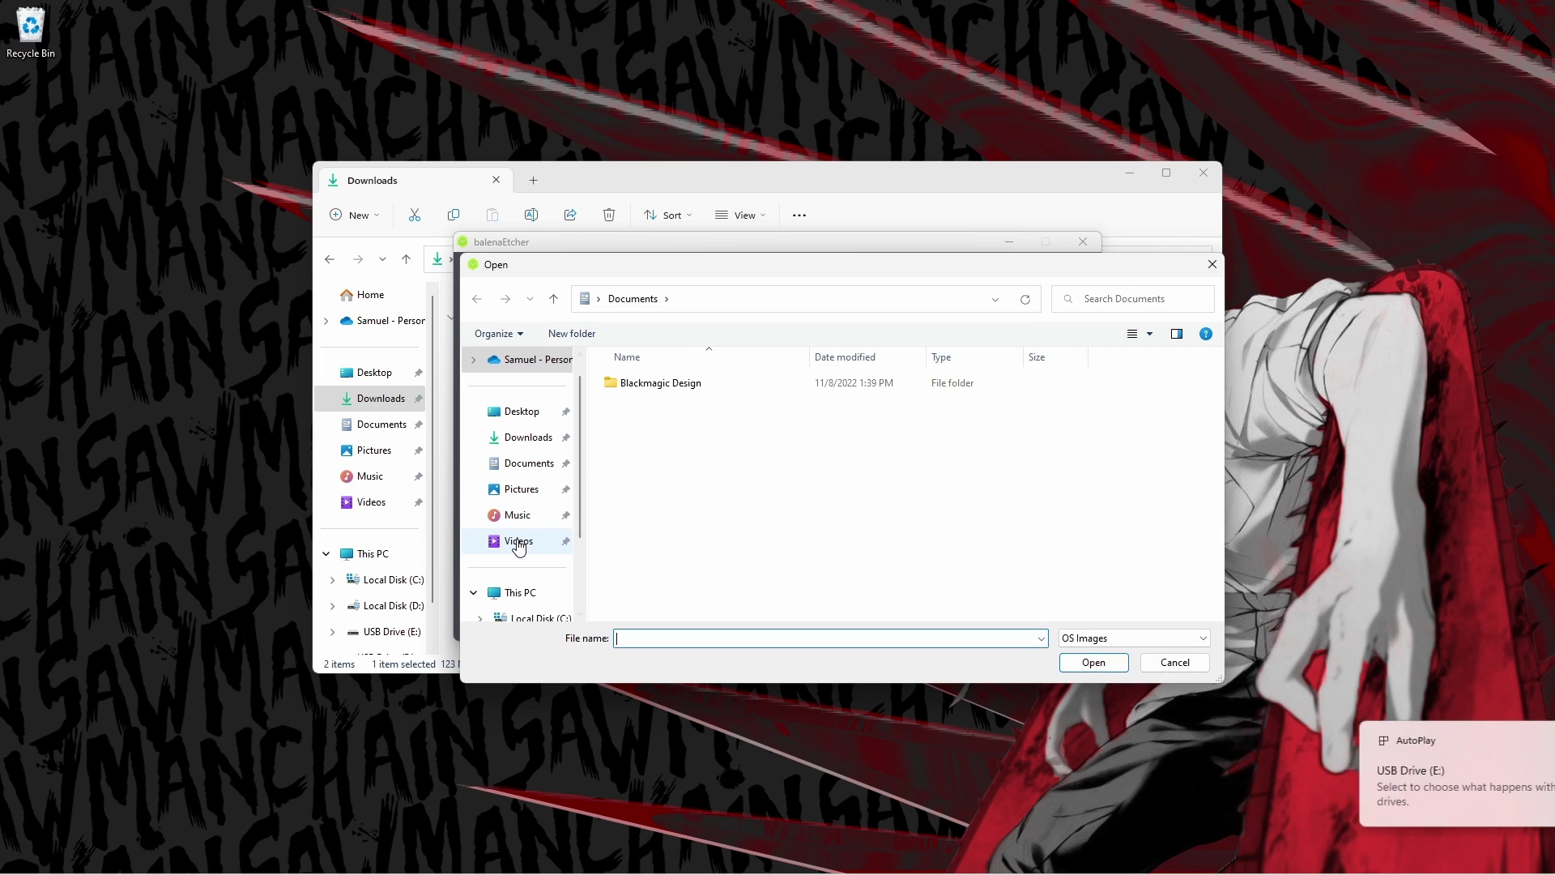
left_click(528, 437)
left_click(659, 411)
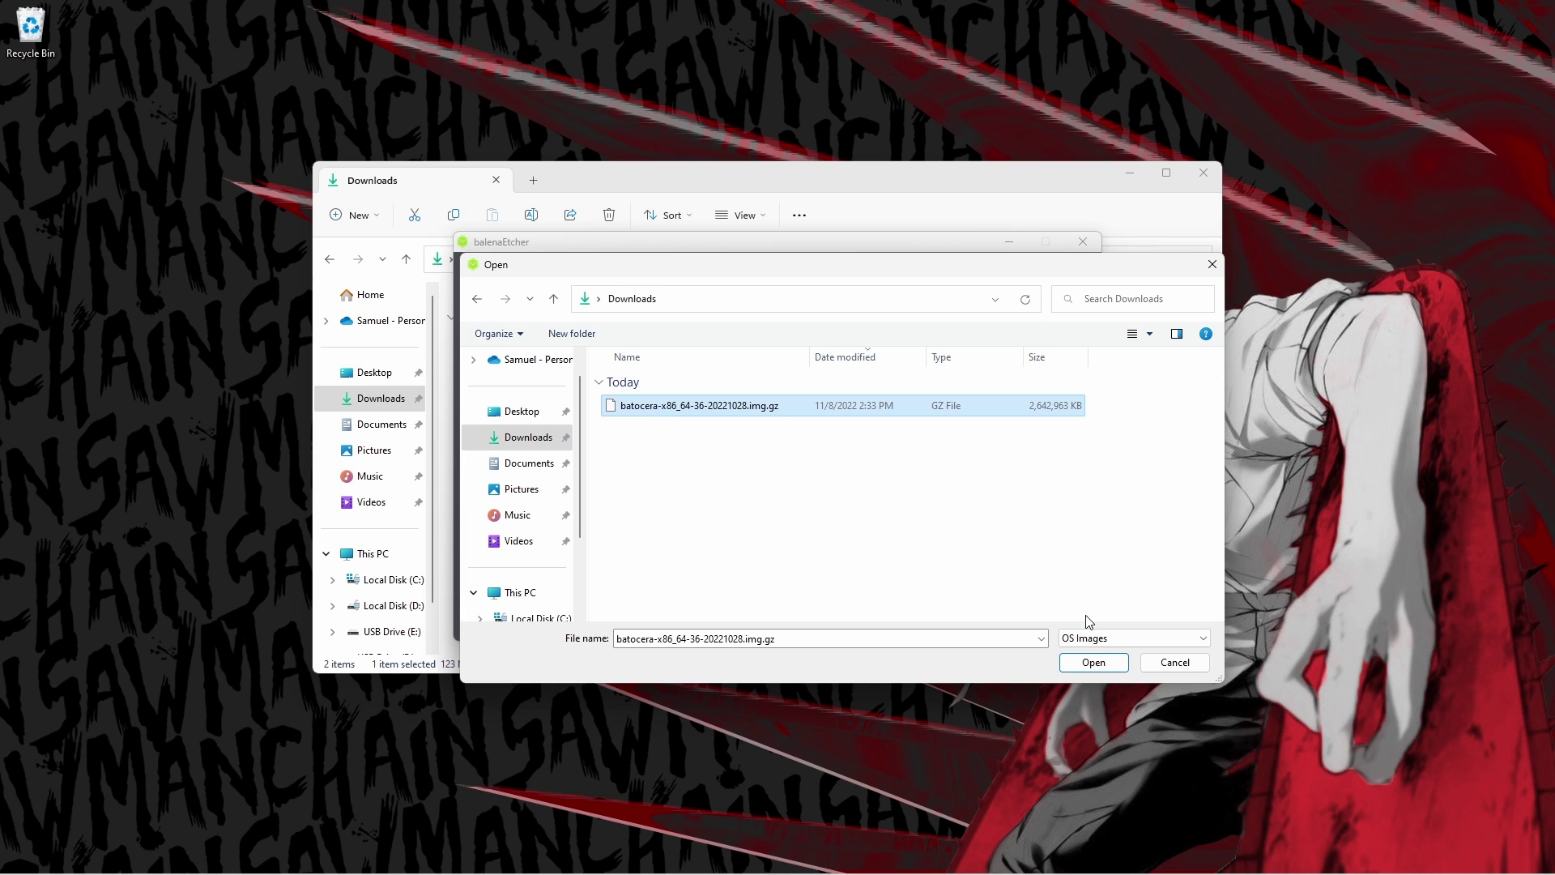
left_click(1093, 663)
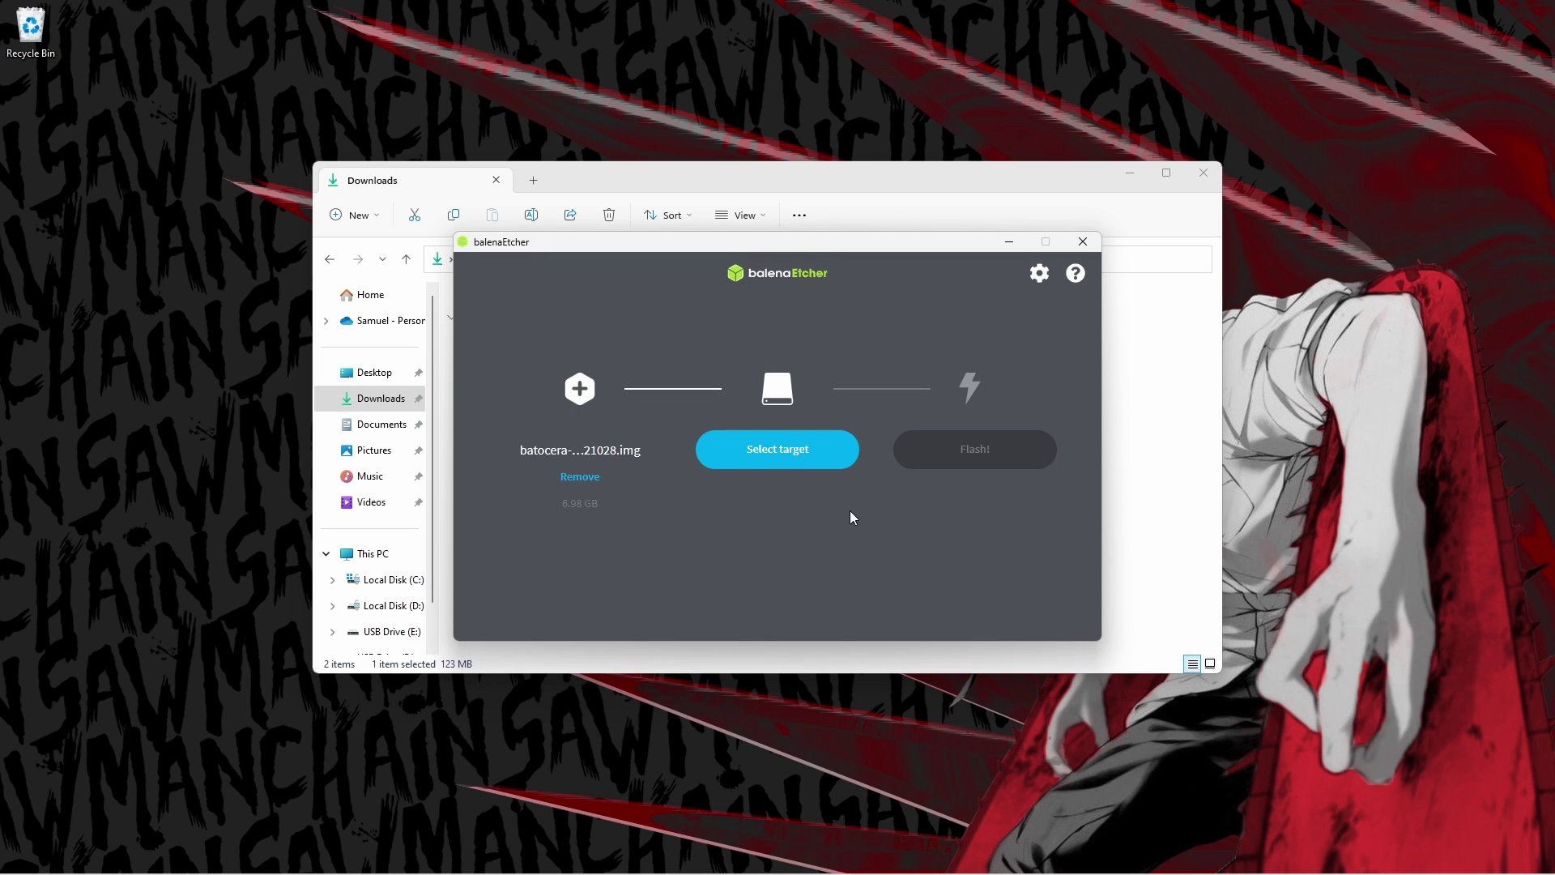
Select the 124 GB Kingston USB drive as target and flash the Batocera image to it.
left_click(786, 457)
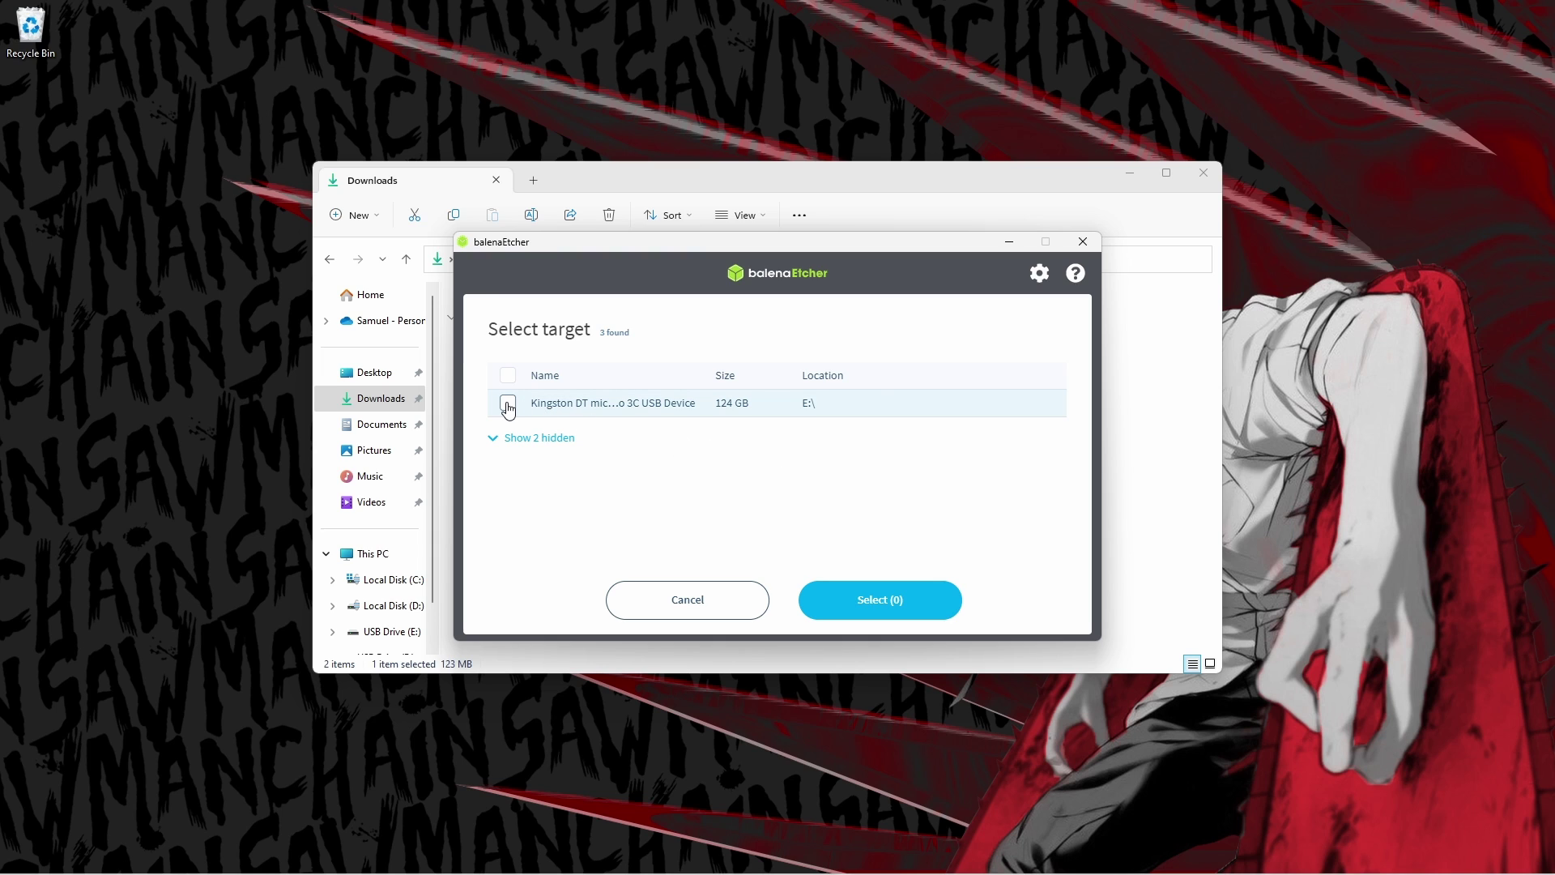
left_click(541, 441)
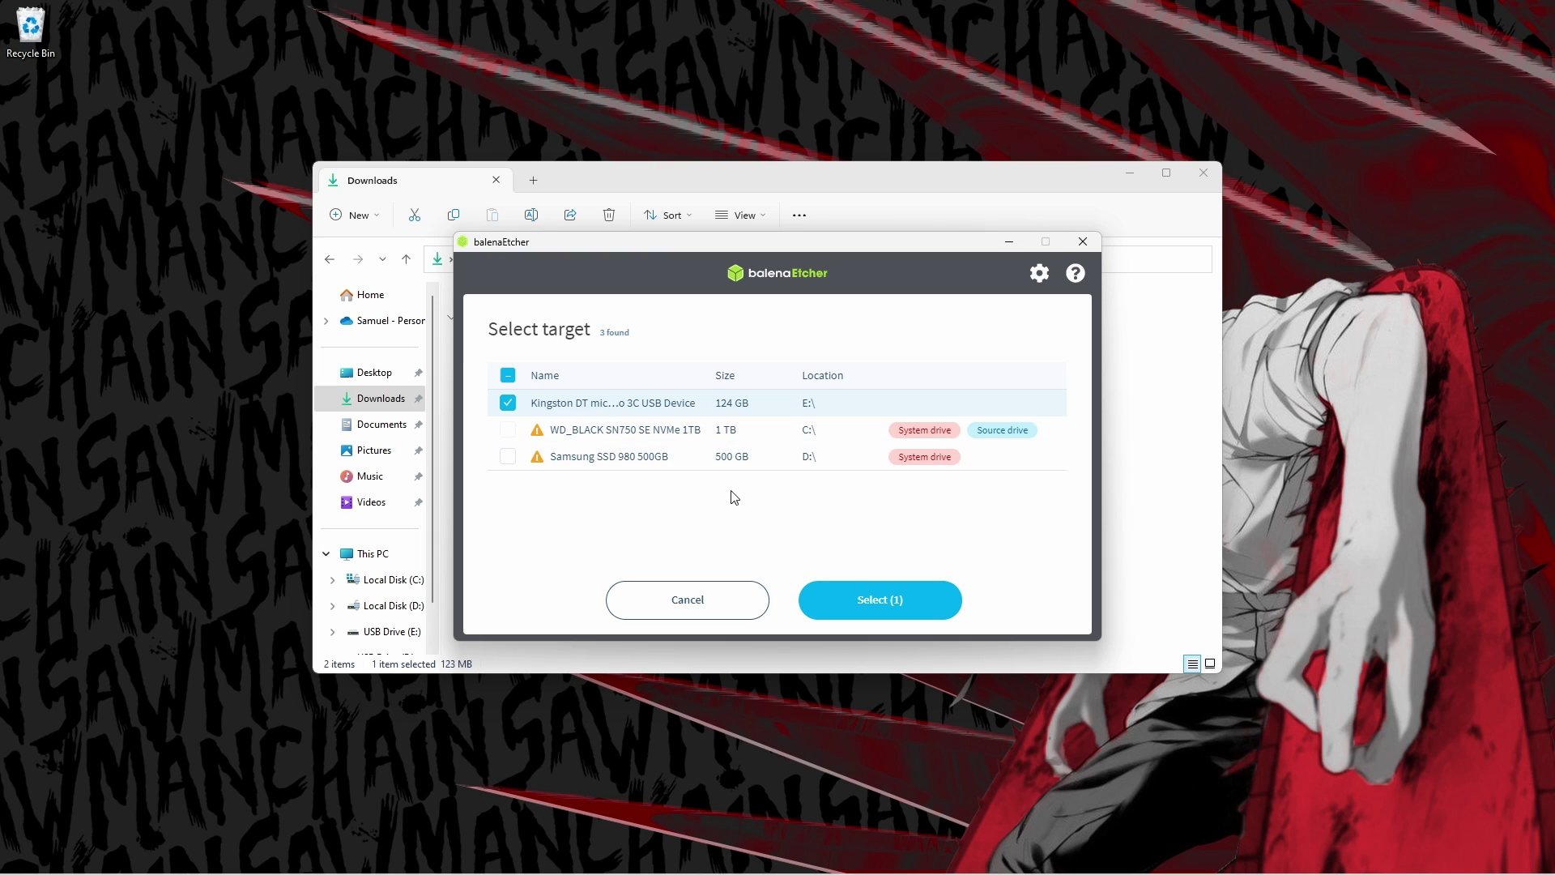
left_click(863, 600)
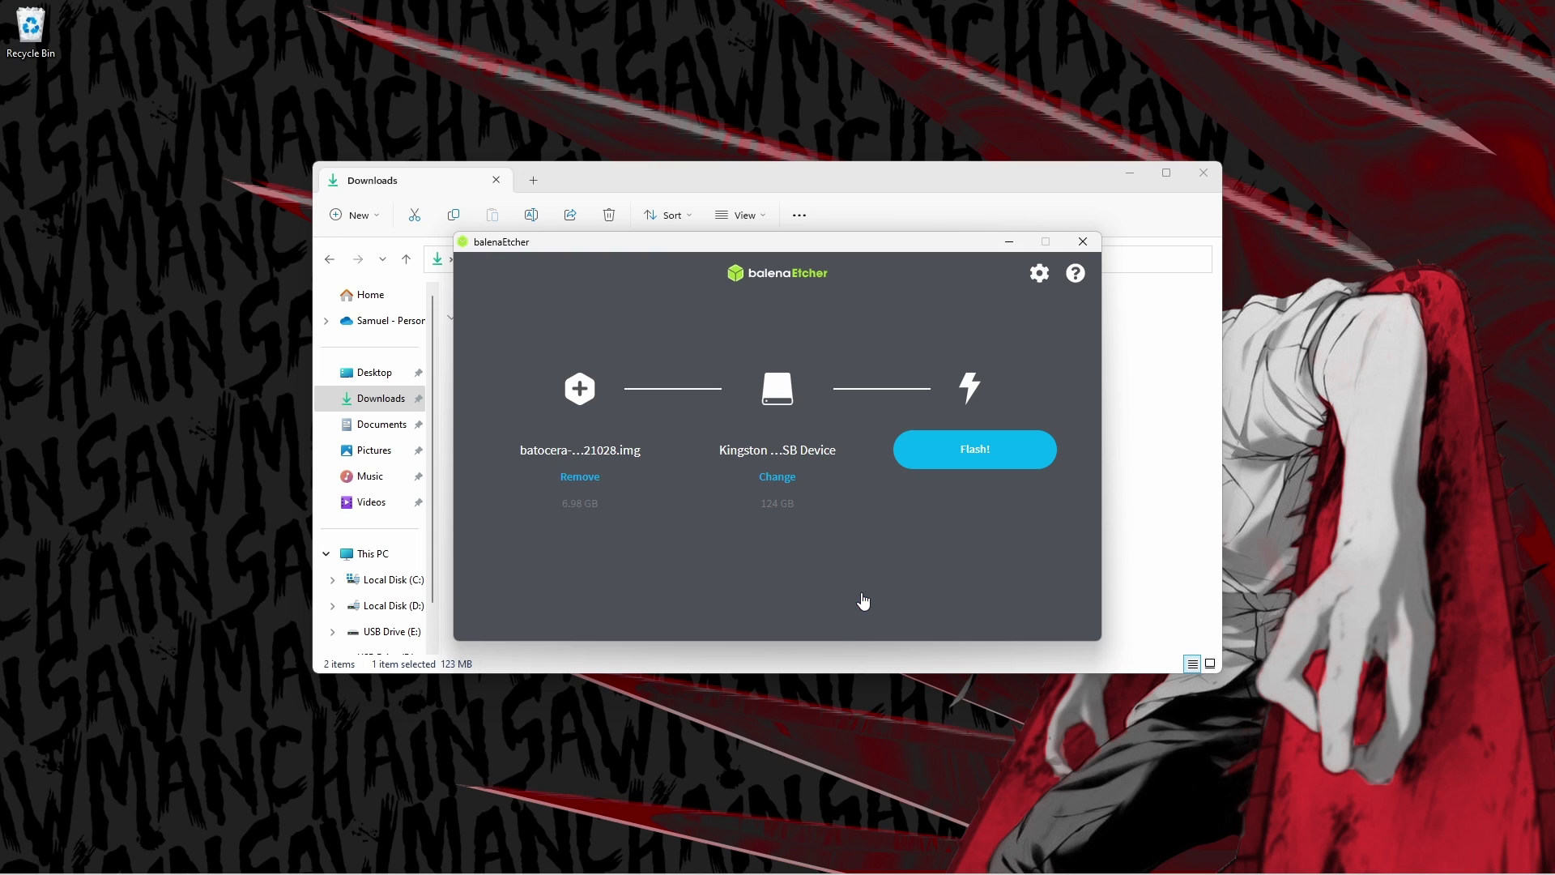
left_click(985, 452)
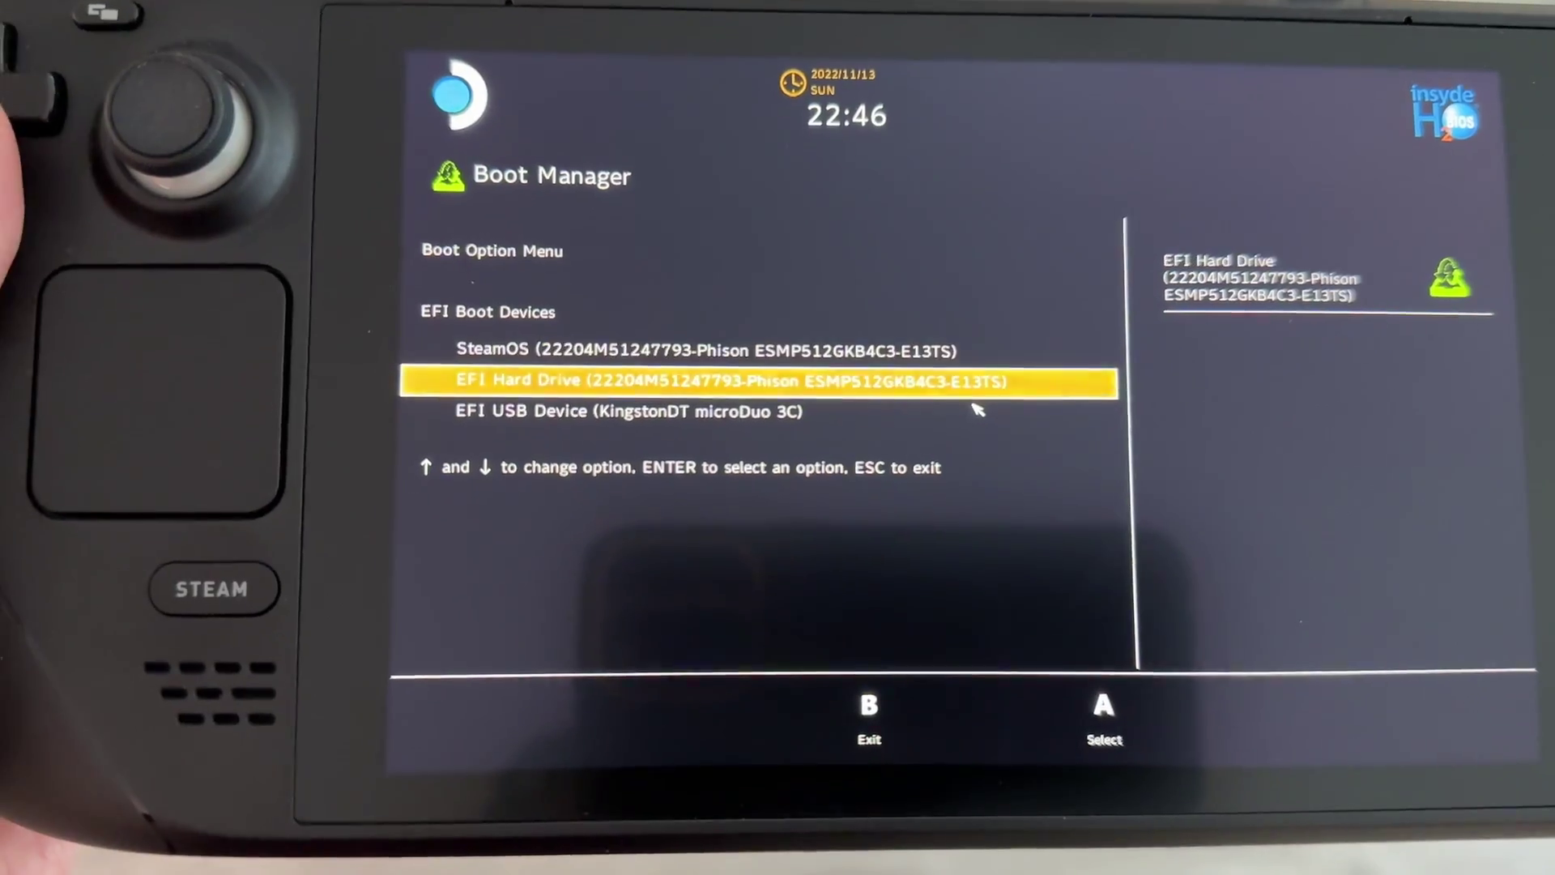
Boot the Deck from EFI USB Device (KingstonDT microDuo 3C).
key("Down")
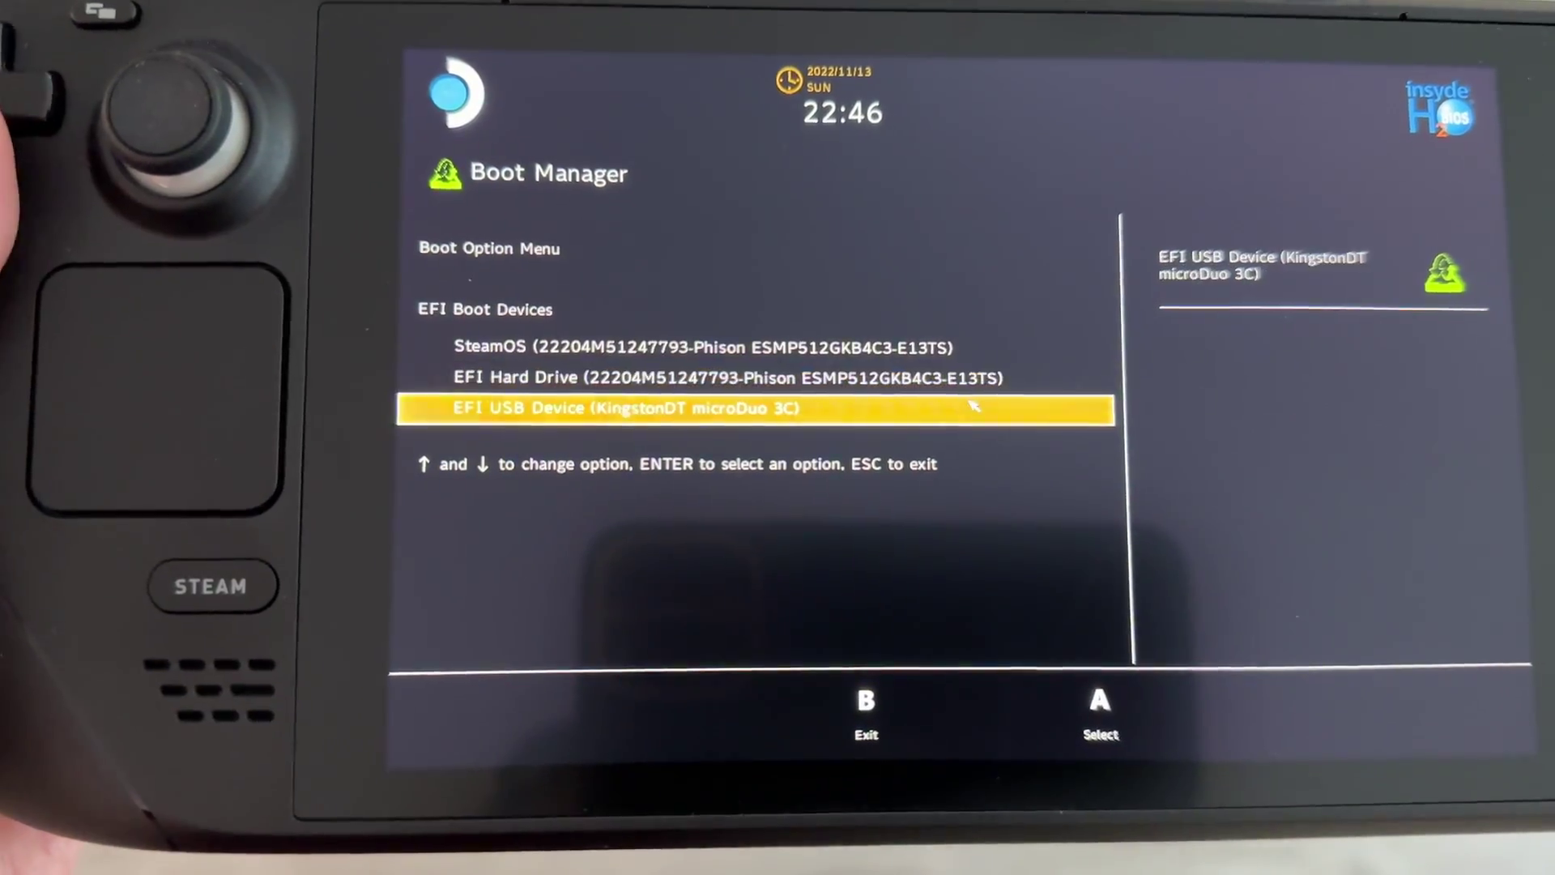
key("Return")
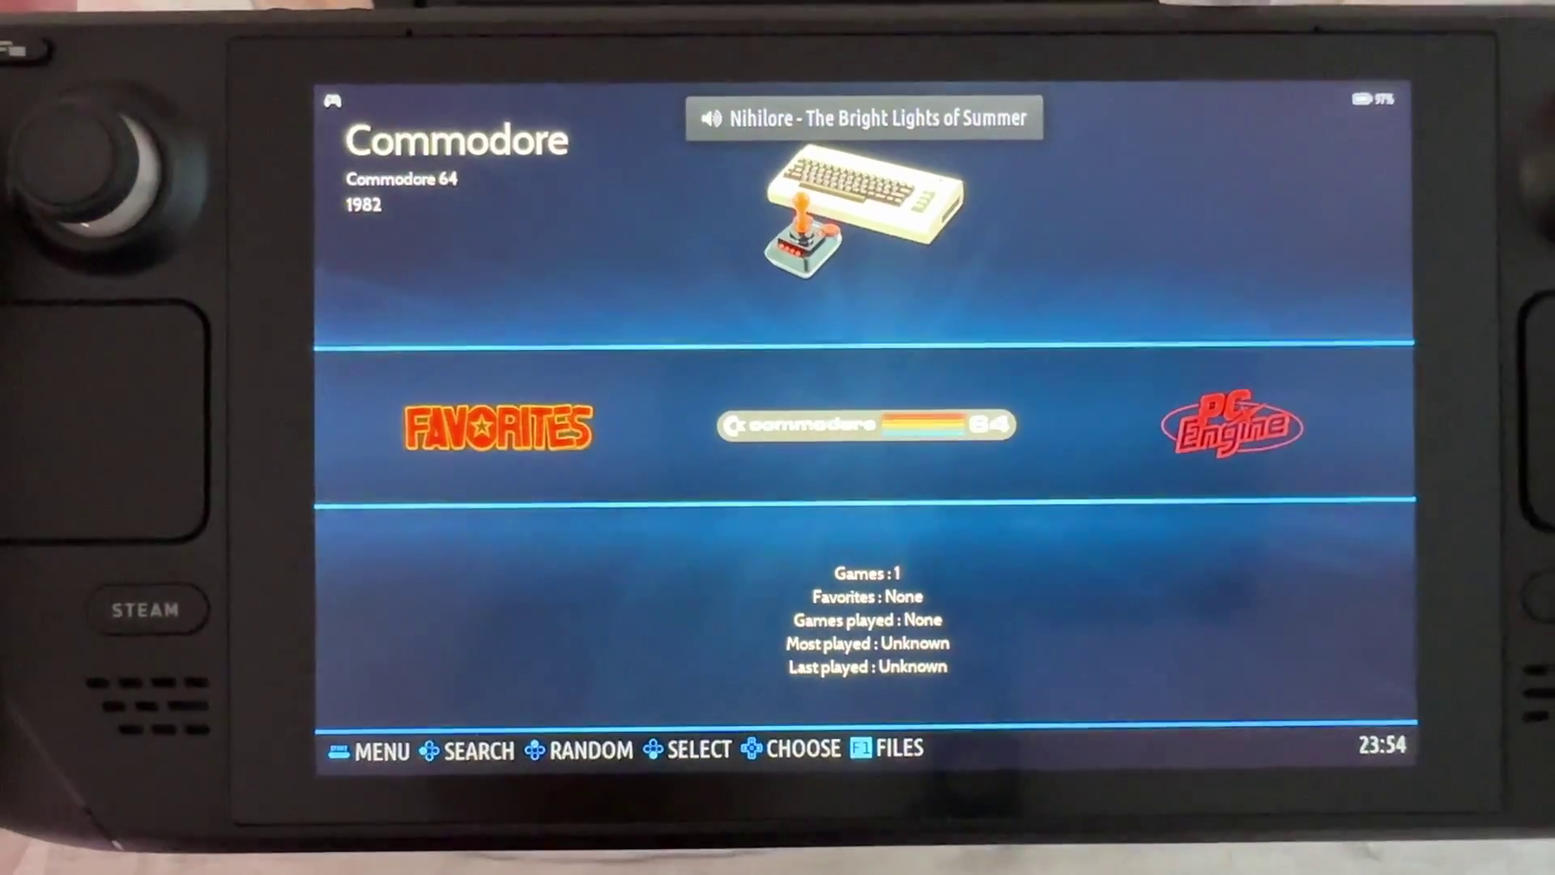
key("Right")
key("Right")
key("Right")
key("Right")
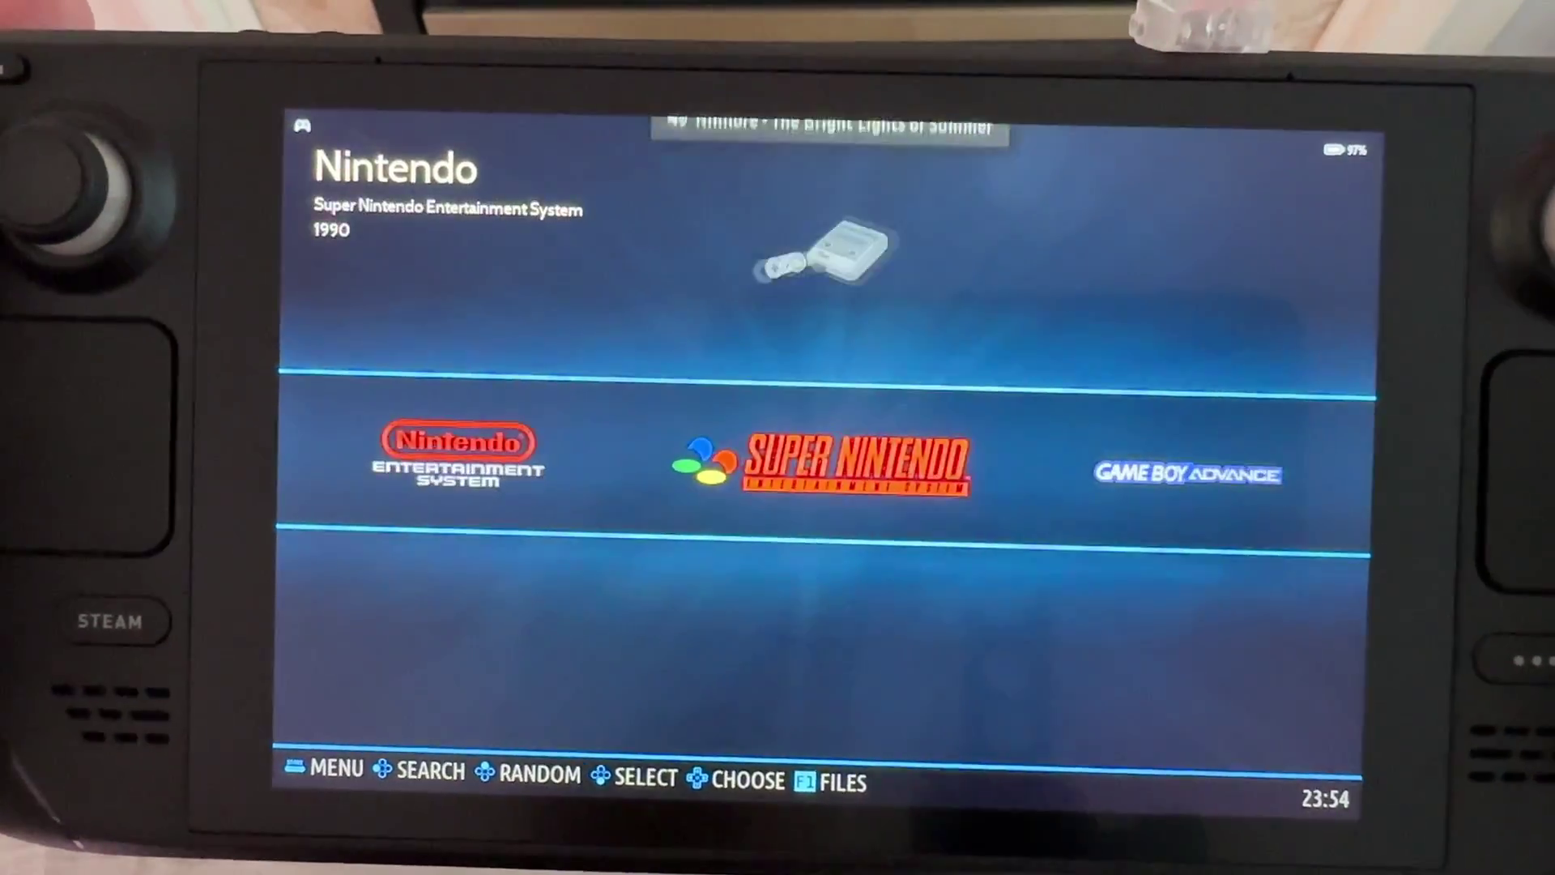
key("Right")
key("Left")
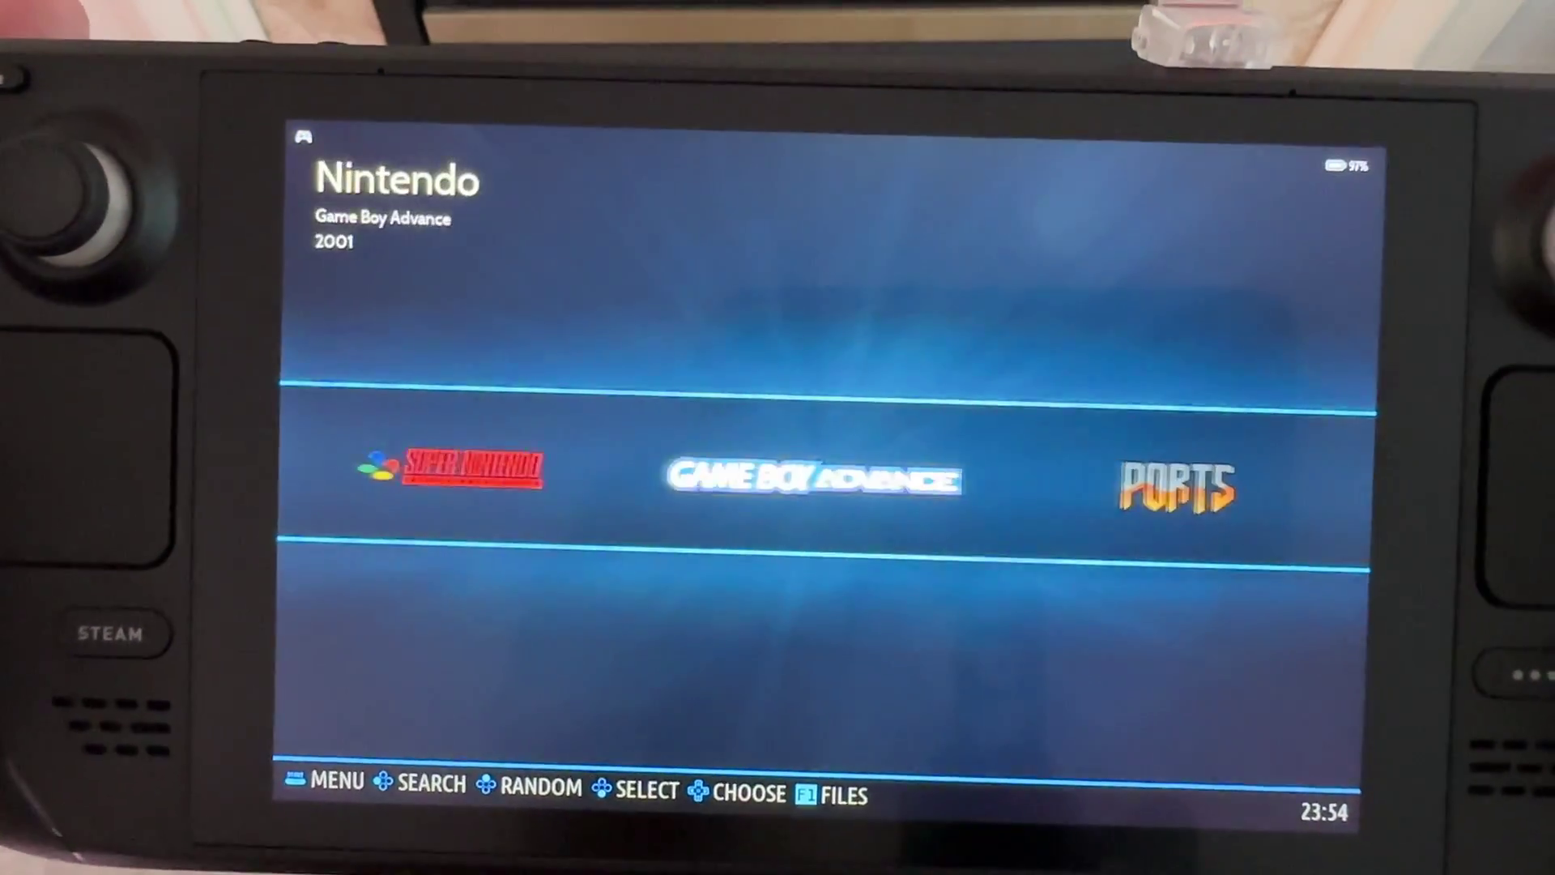
key("Left")
key("Right")
key("Return")
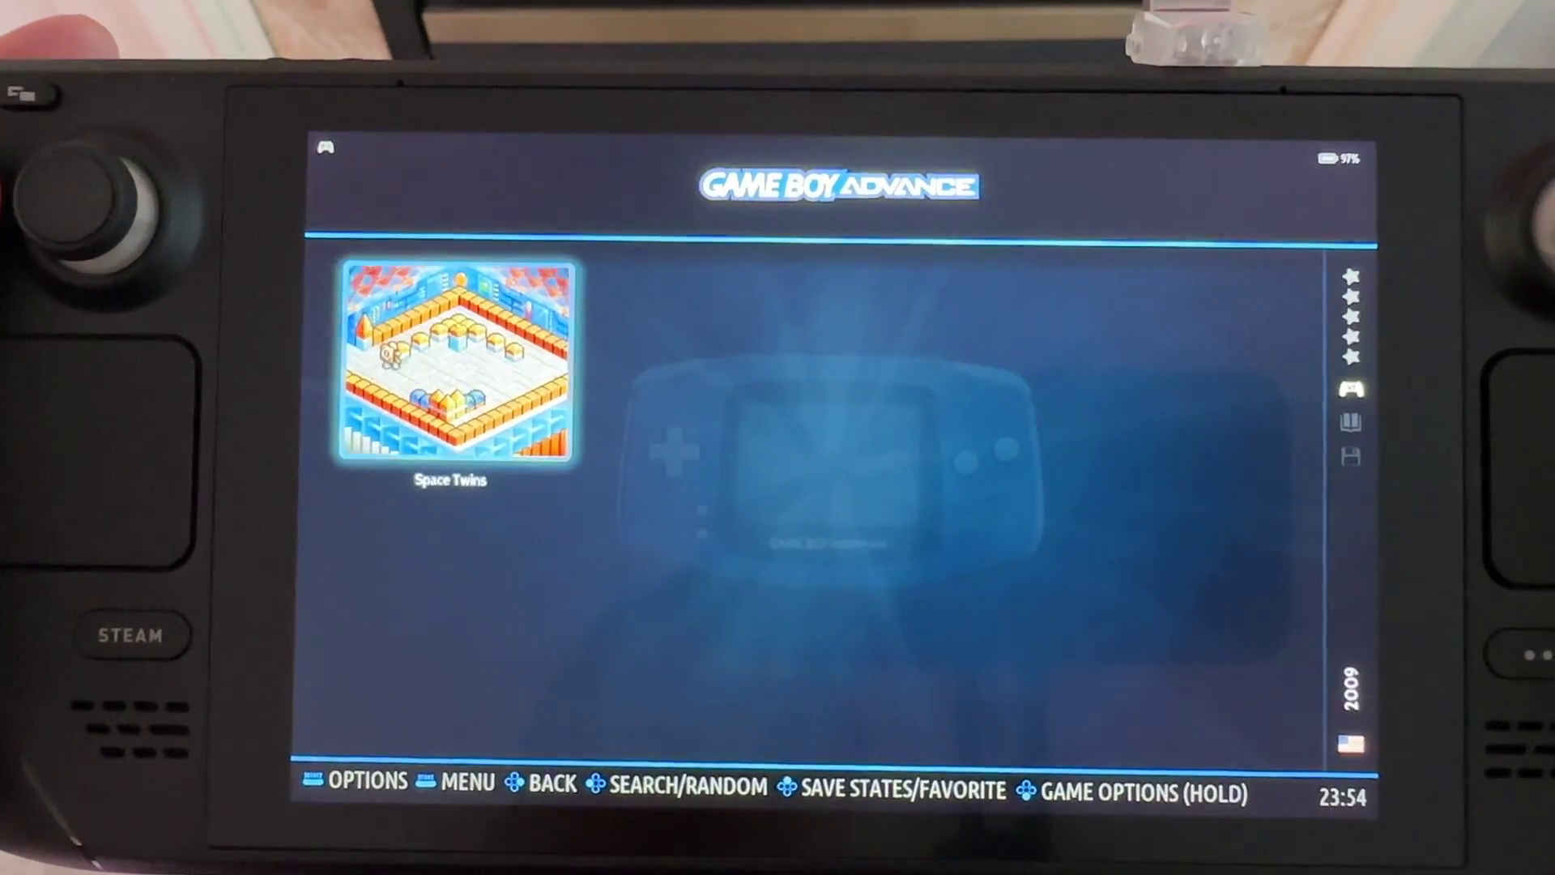
key("BackSpace")
key("Right")
key("Right")
key("Right")
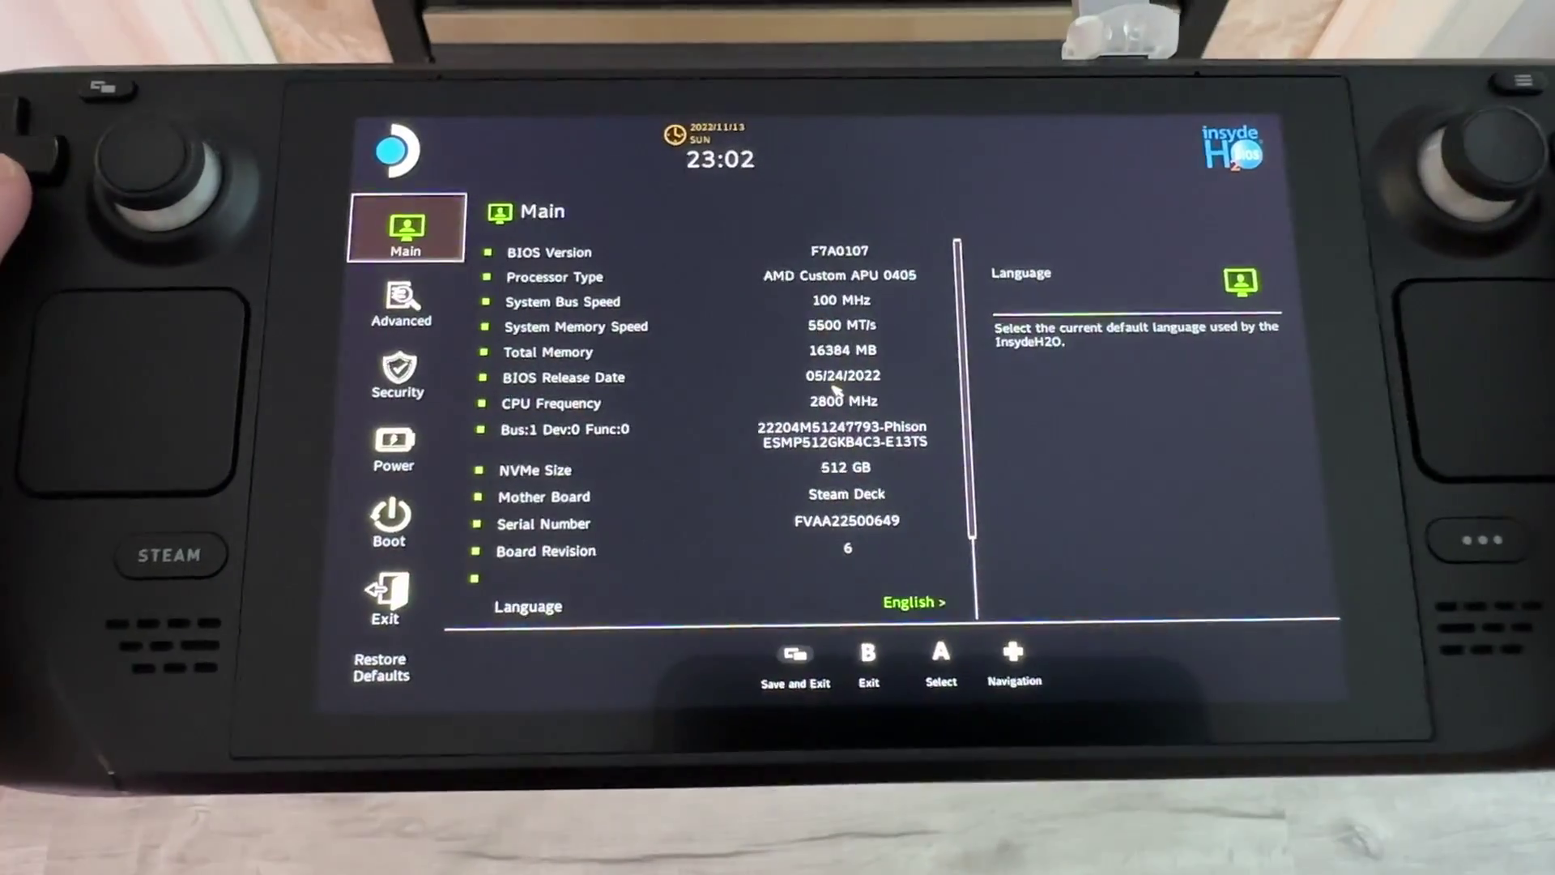
Set Add Boot Options to First on the BIOS Boot tab.
key("Down")
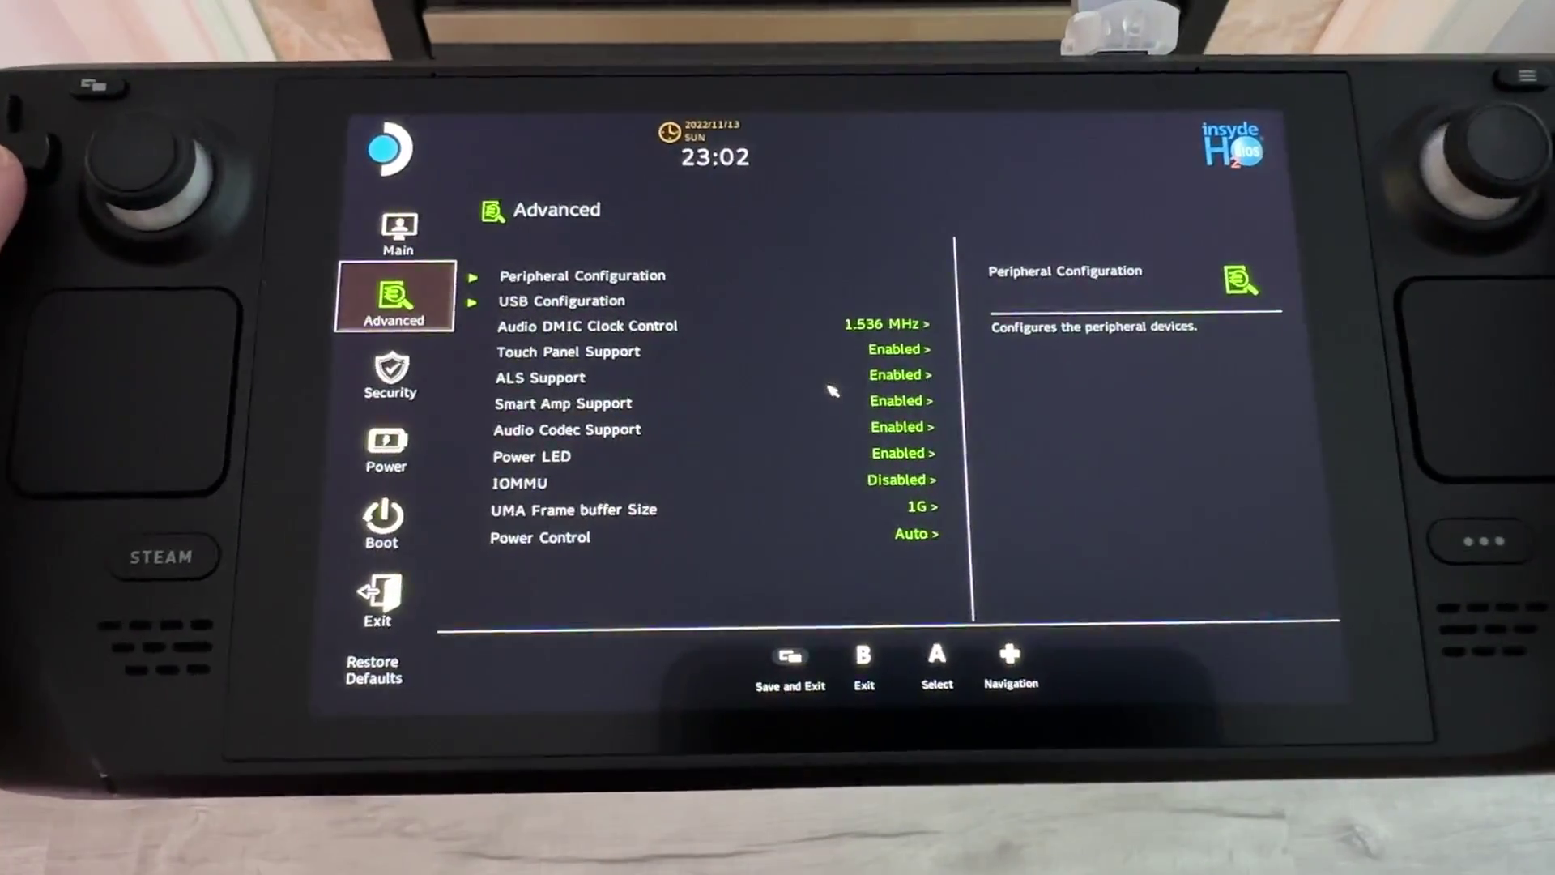
key("Down")
key("Down")
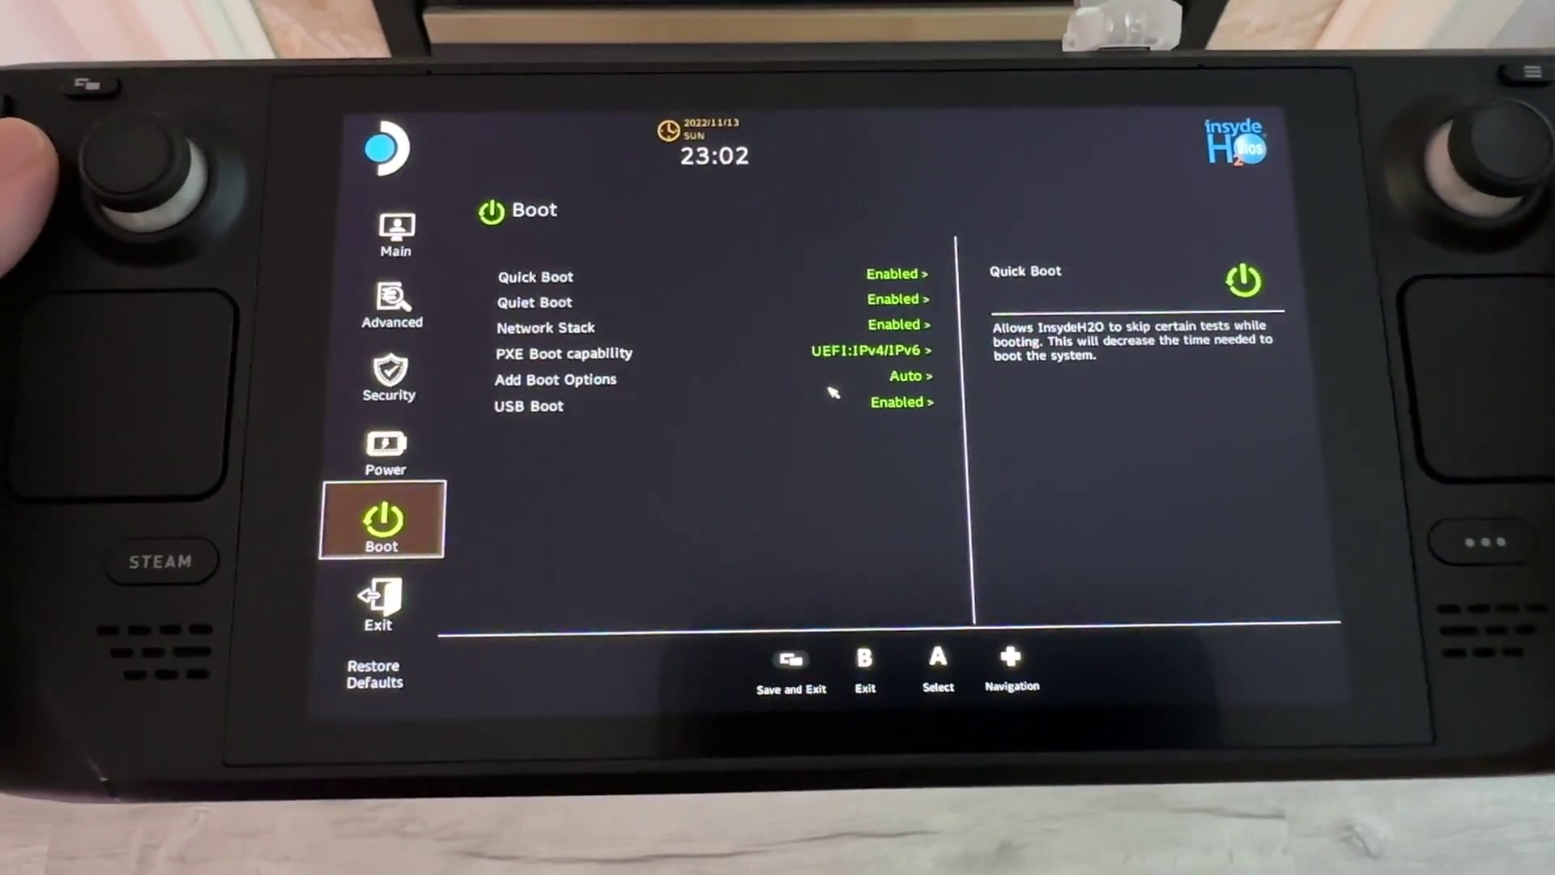
key("Right")
key("Down")
key("Down")
key("Down")
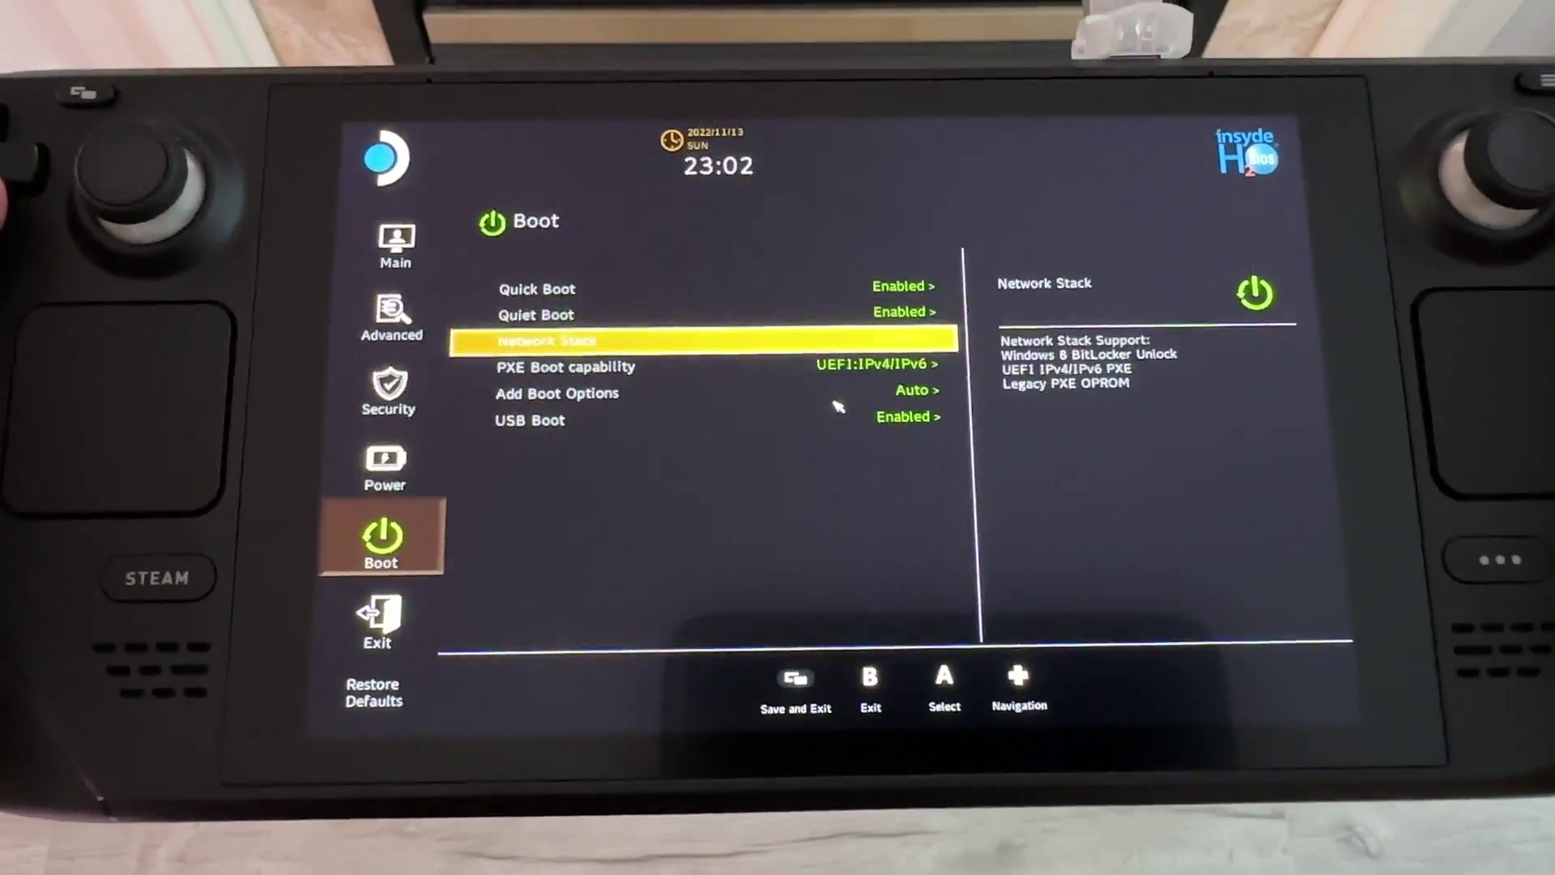
key("Down")
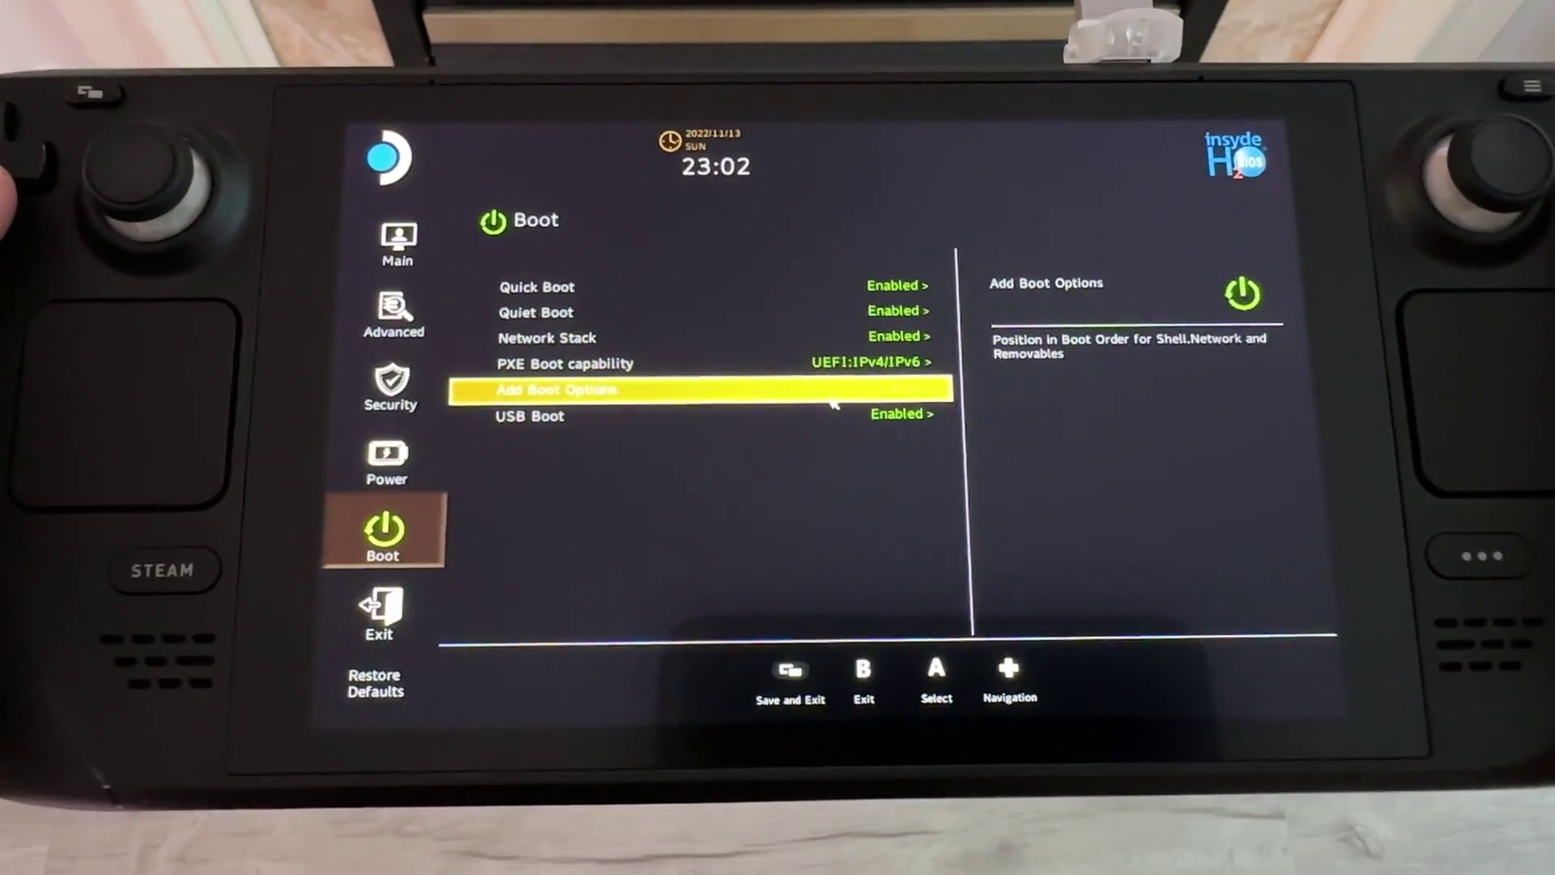
key("Up")
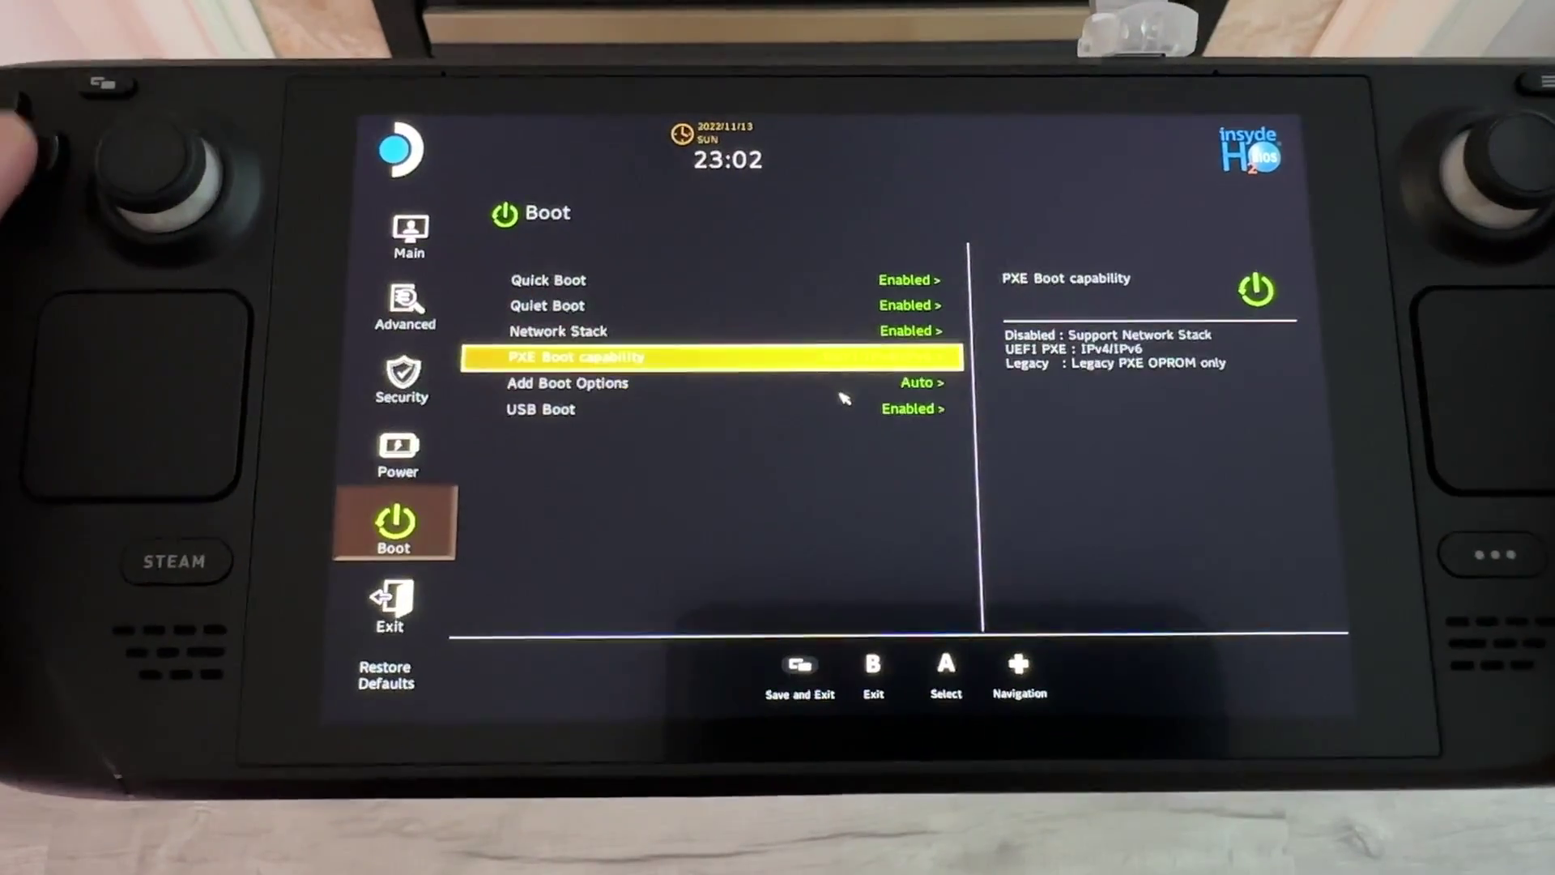
key("Down")
key("Return")
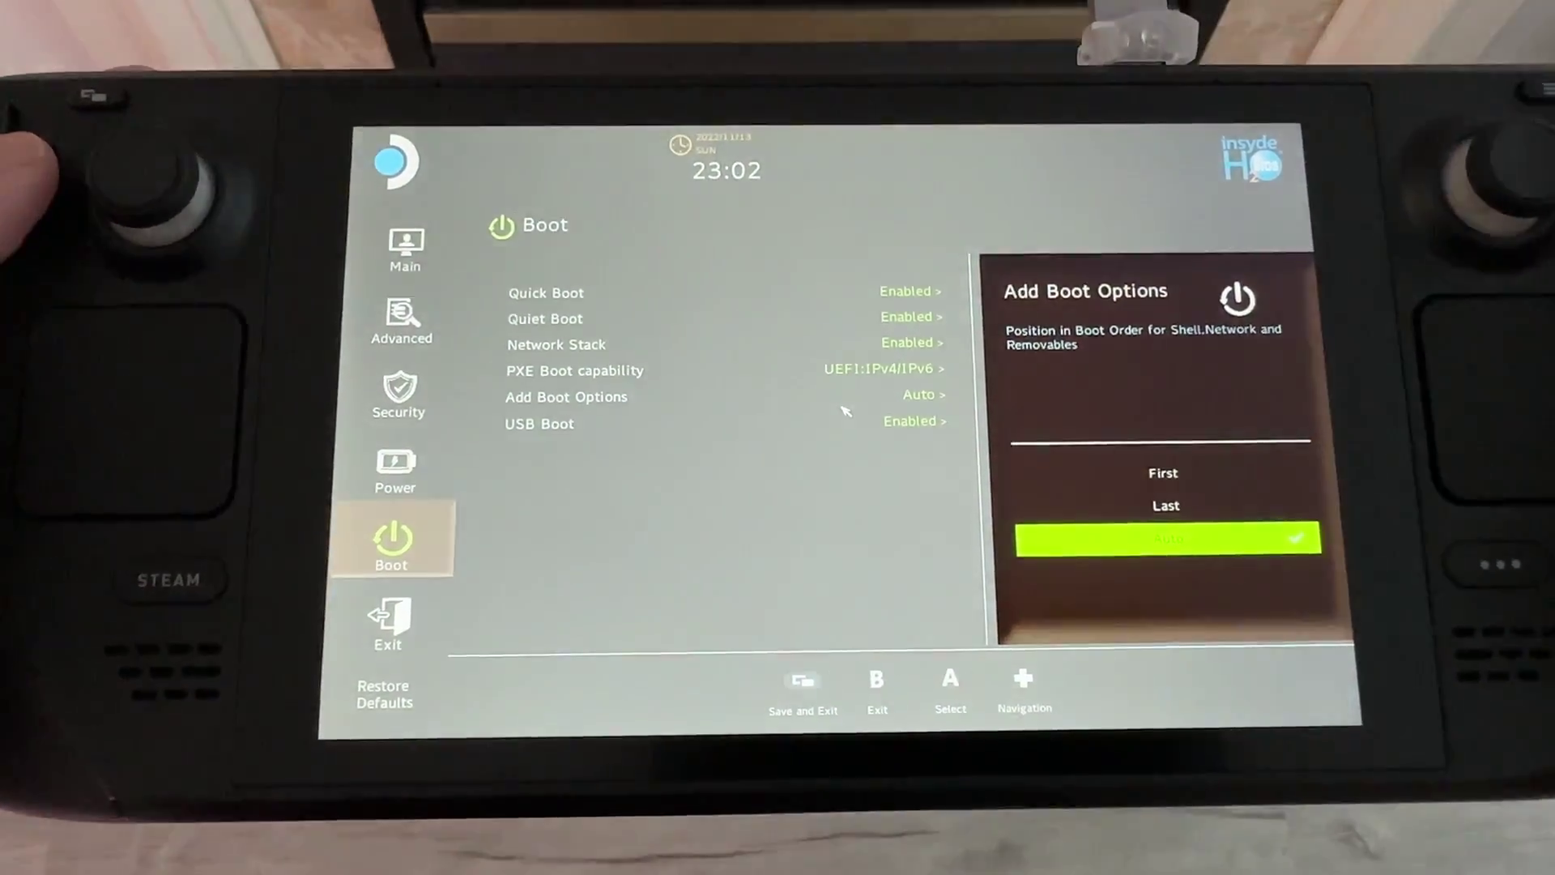
key("Up")
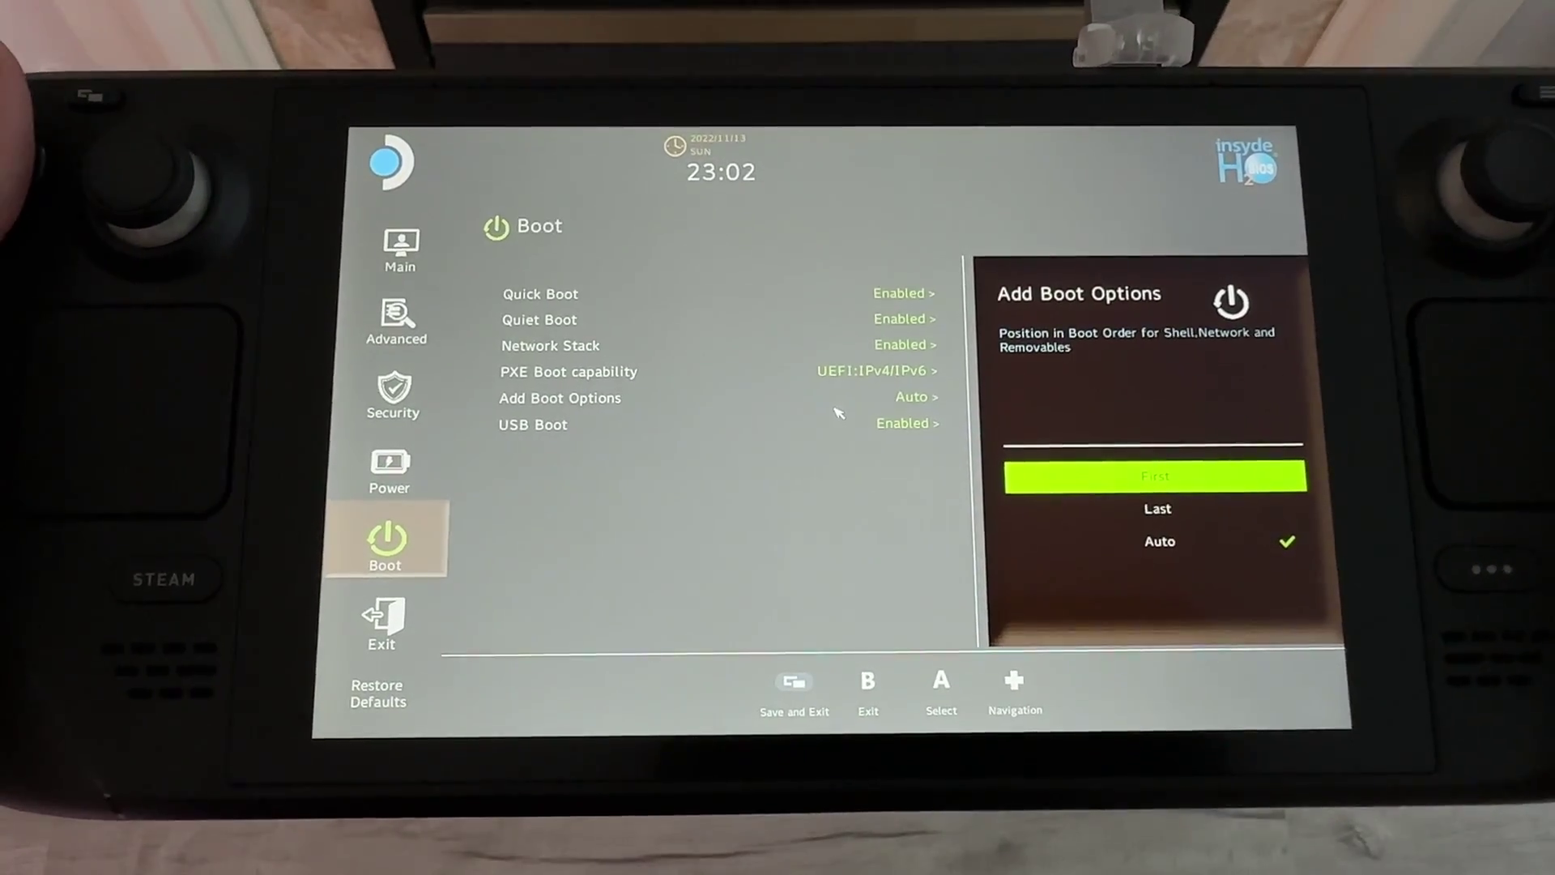
key("Return")
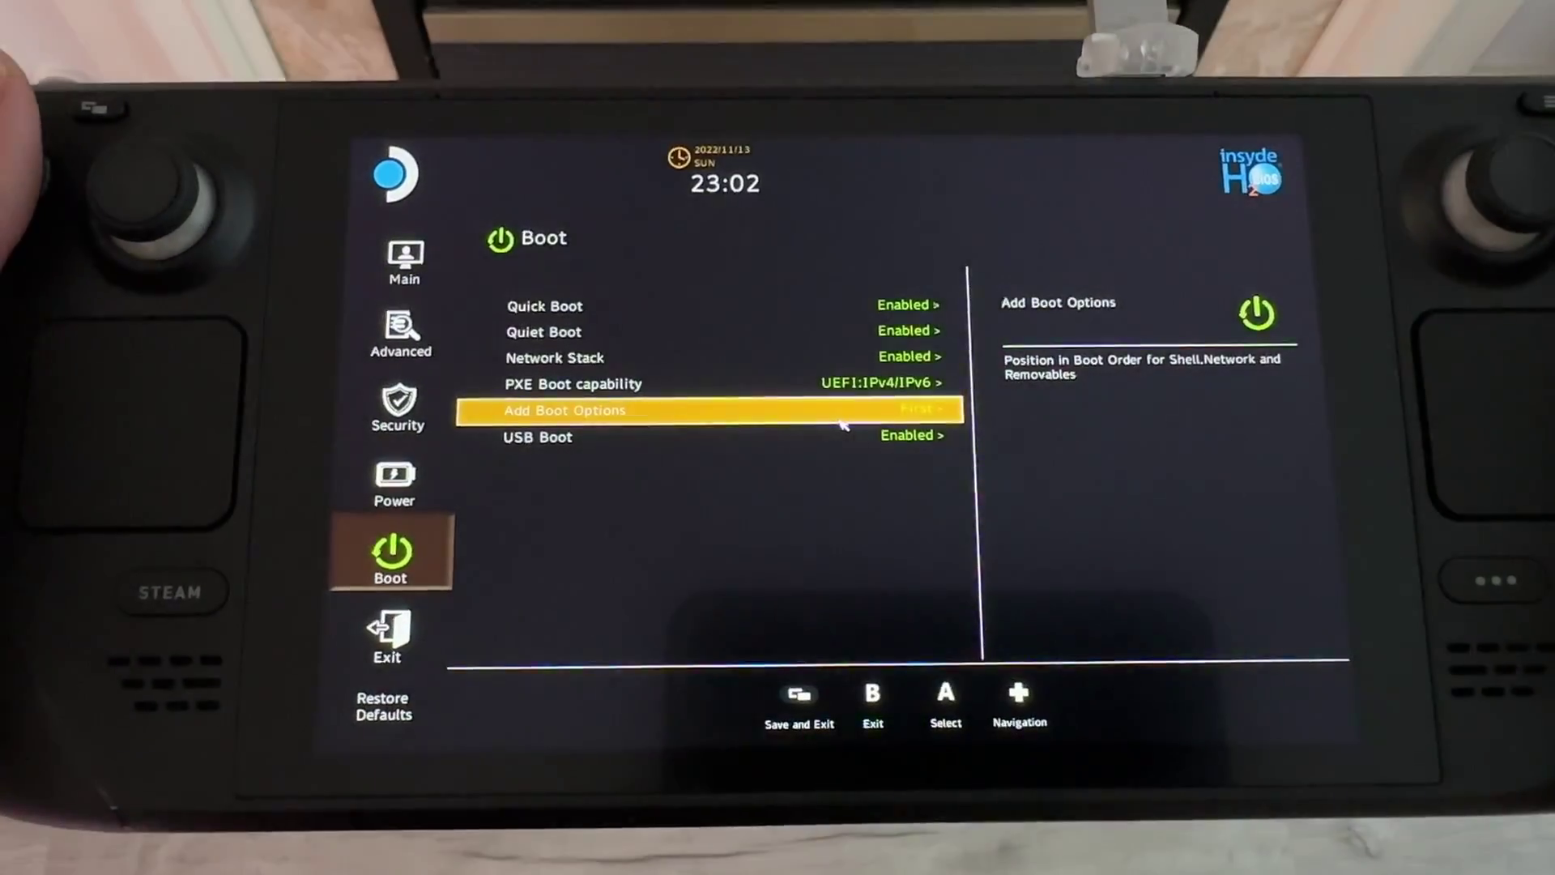
Exit the BIOS with Exit Saving Changes and confirm.
key("Down")
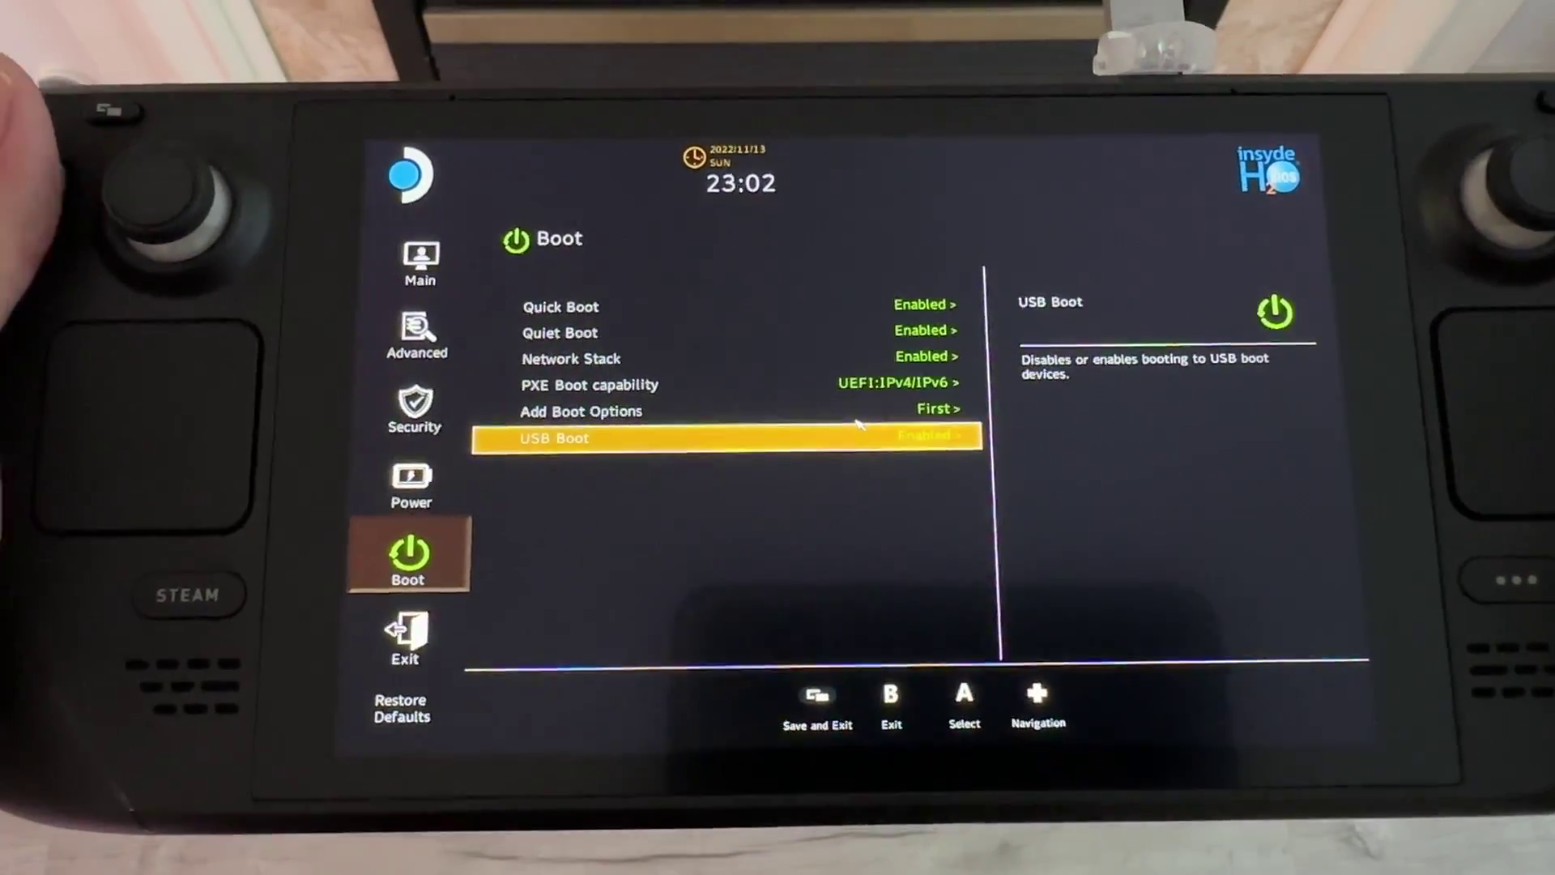
key("Right")
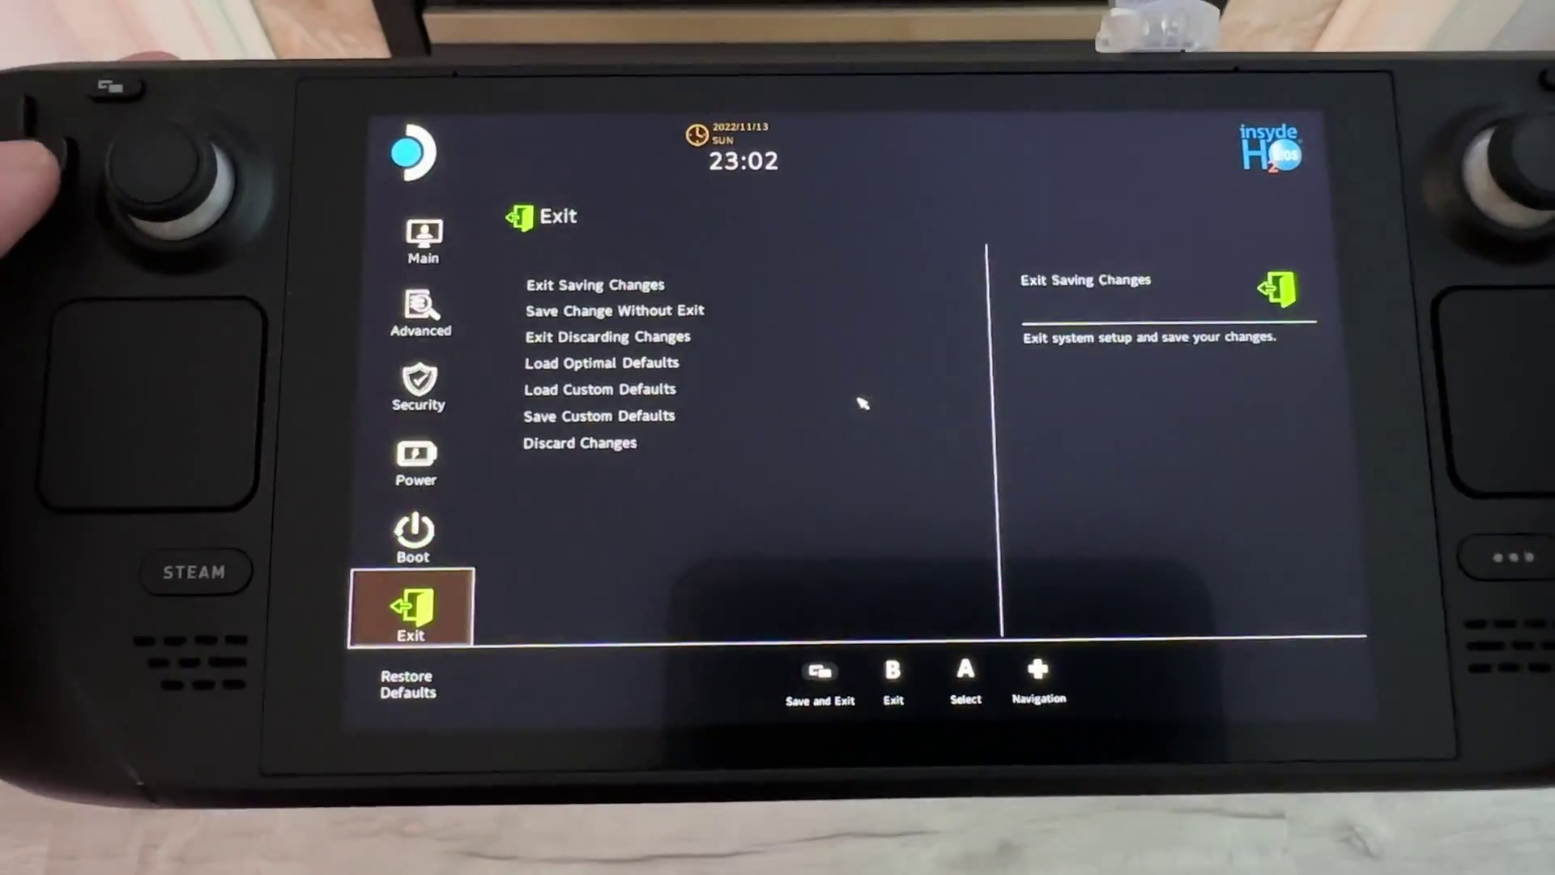
key("Down")
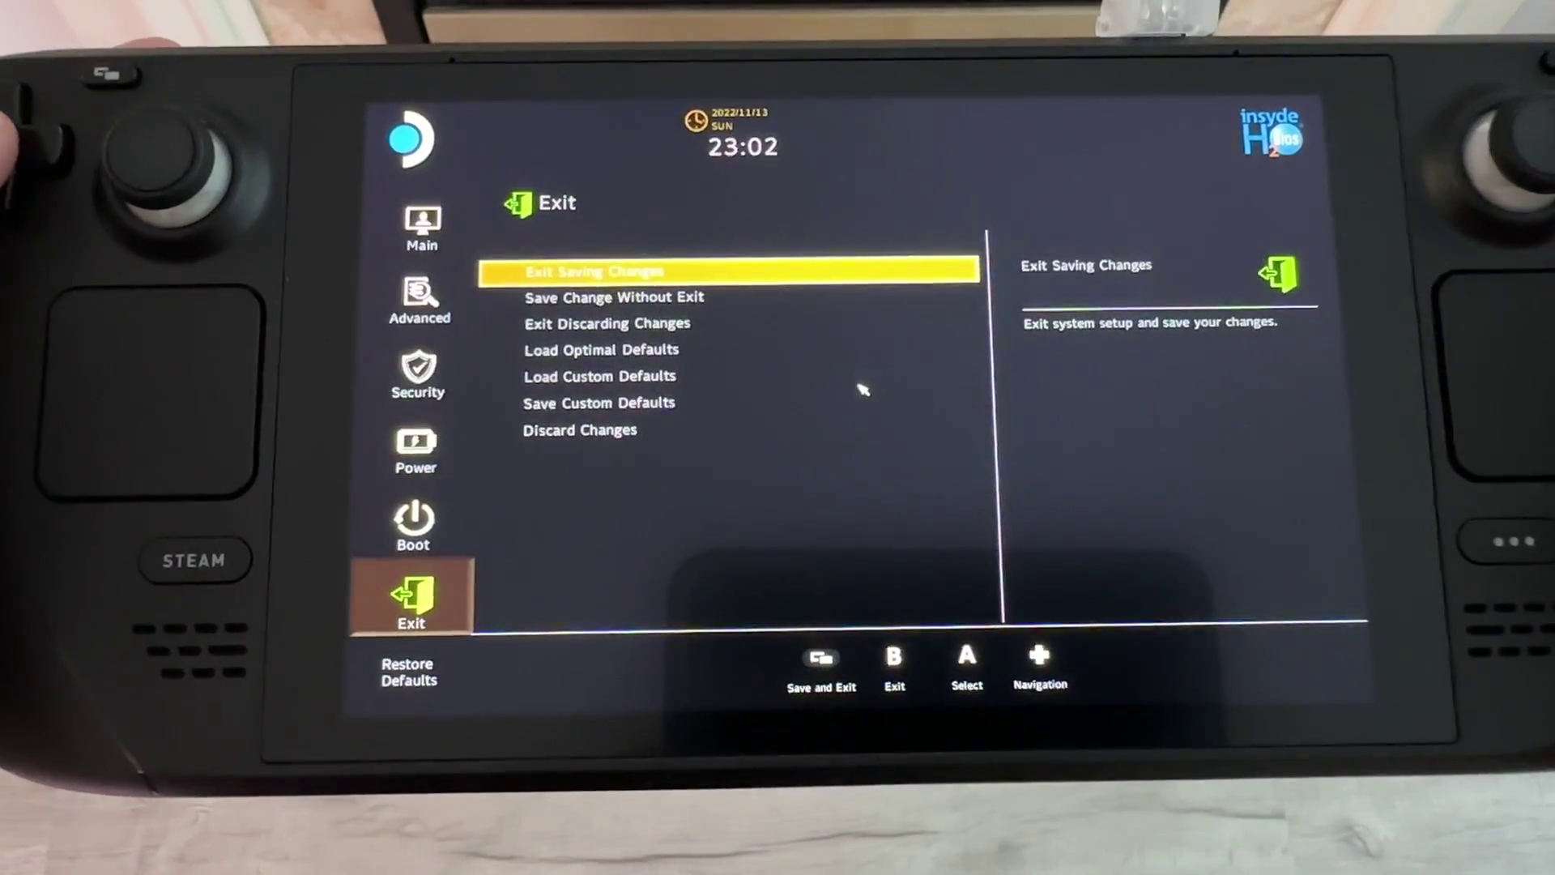
key("Return")
key("Return")
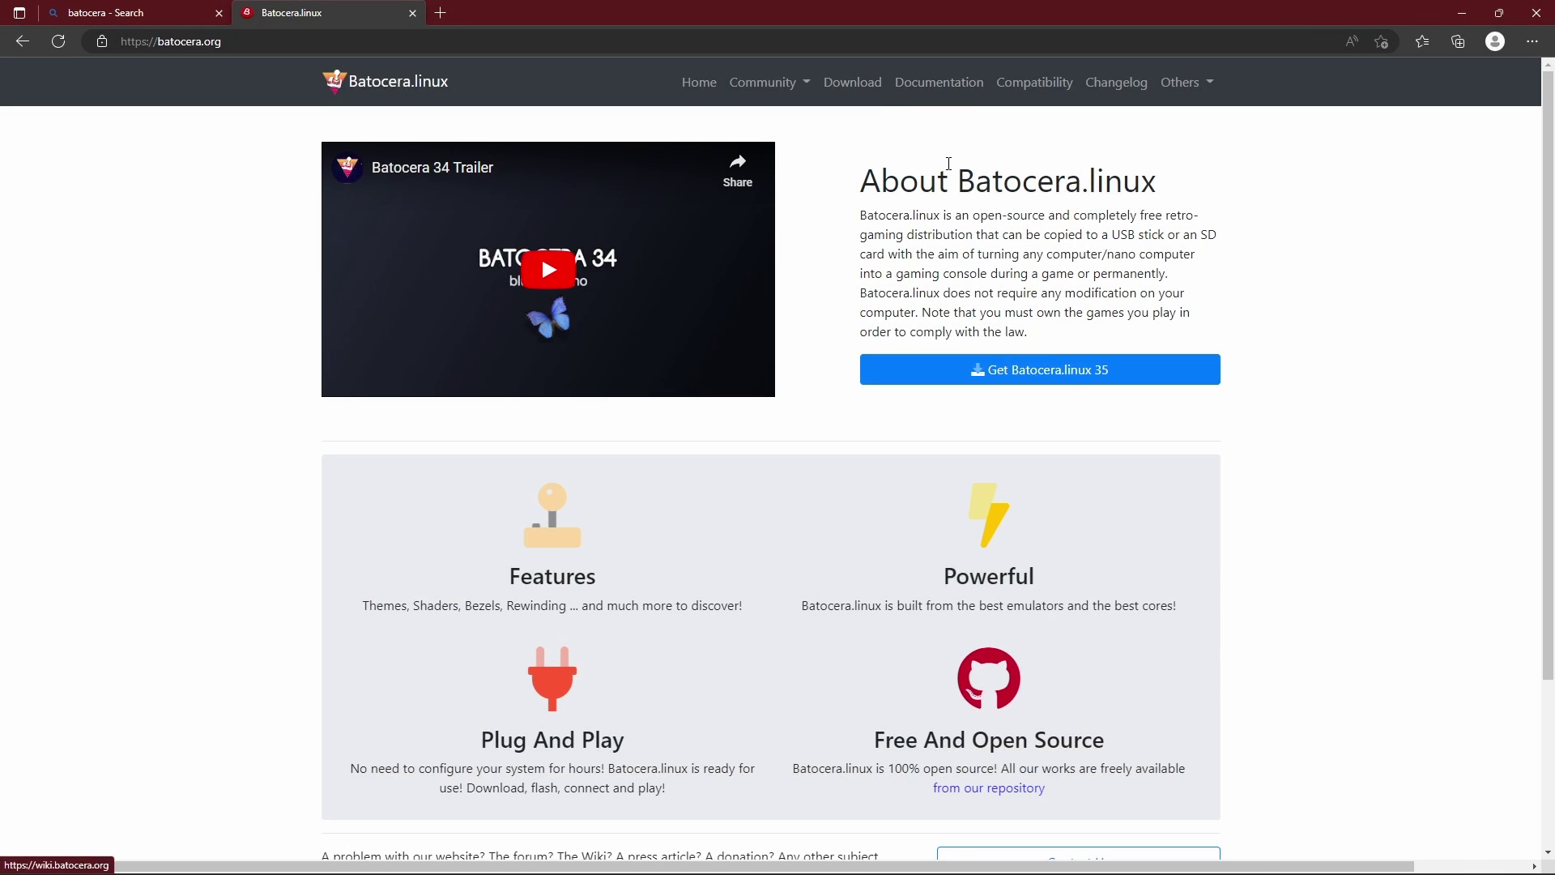
Open the Batocera wiki documentation and expand File Management in the sidebar.
left_click(942, 87)
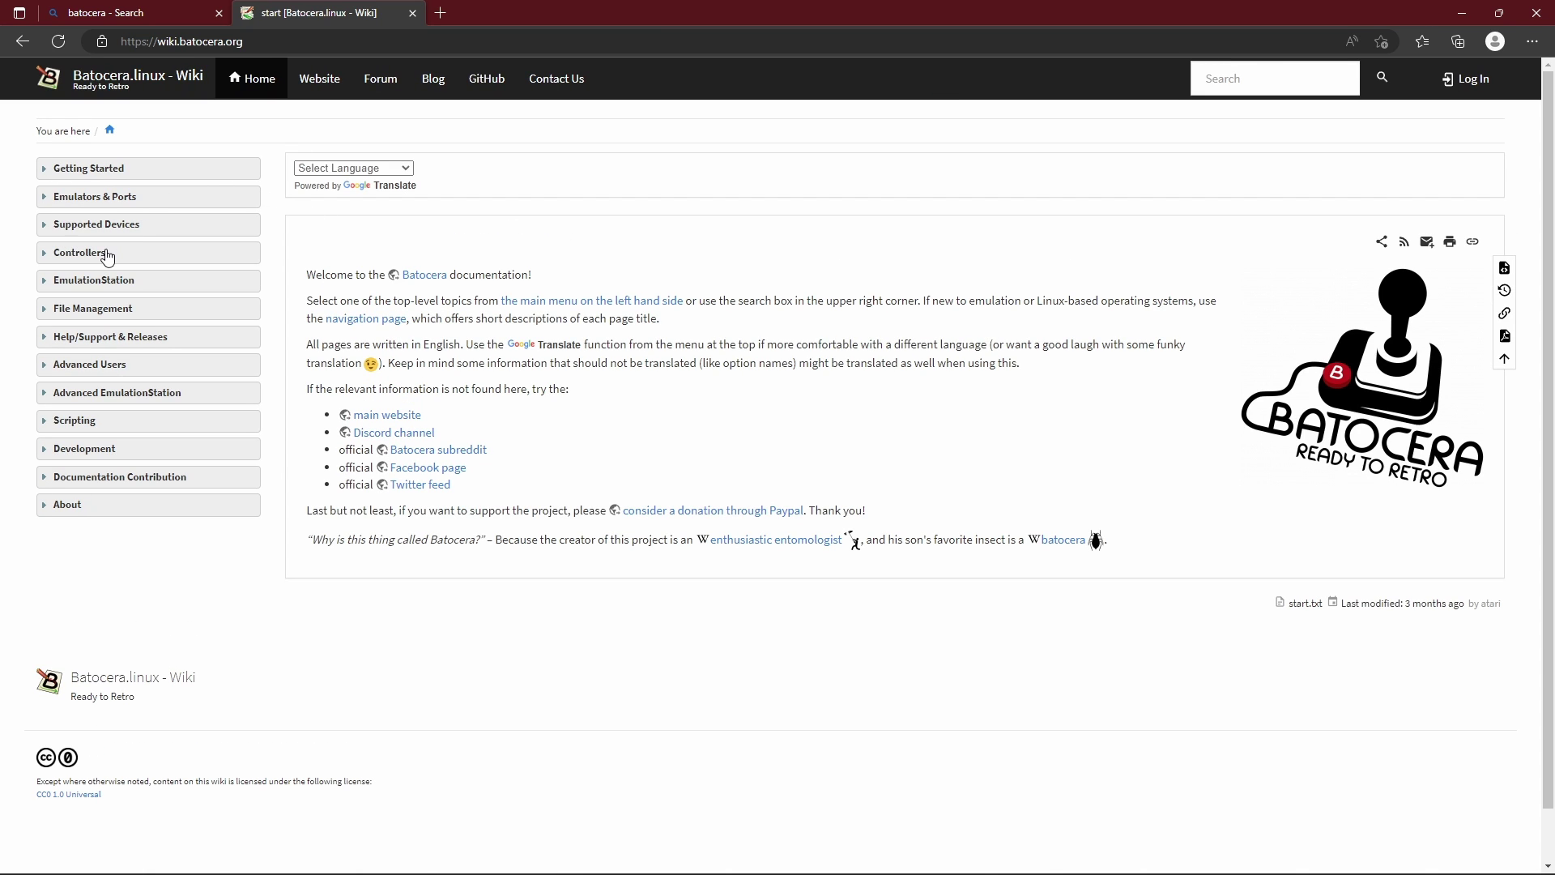
left_click(51, 311)
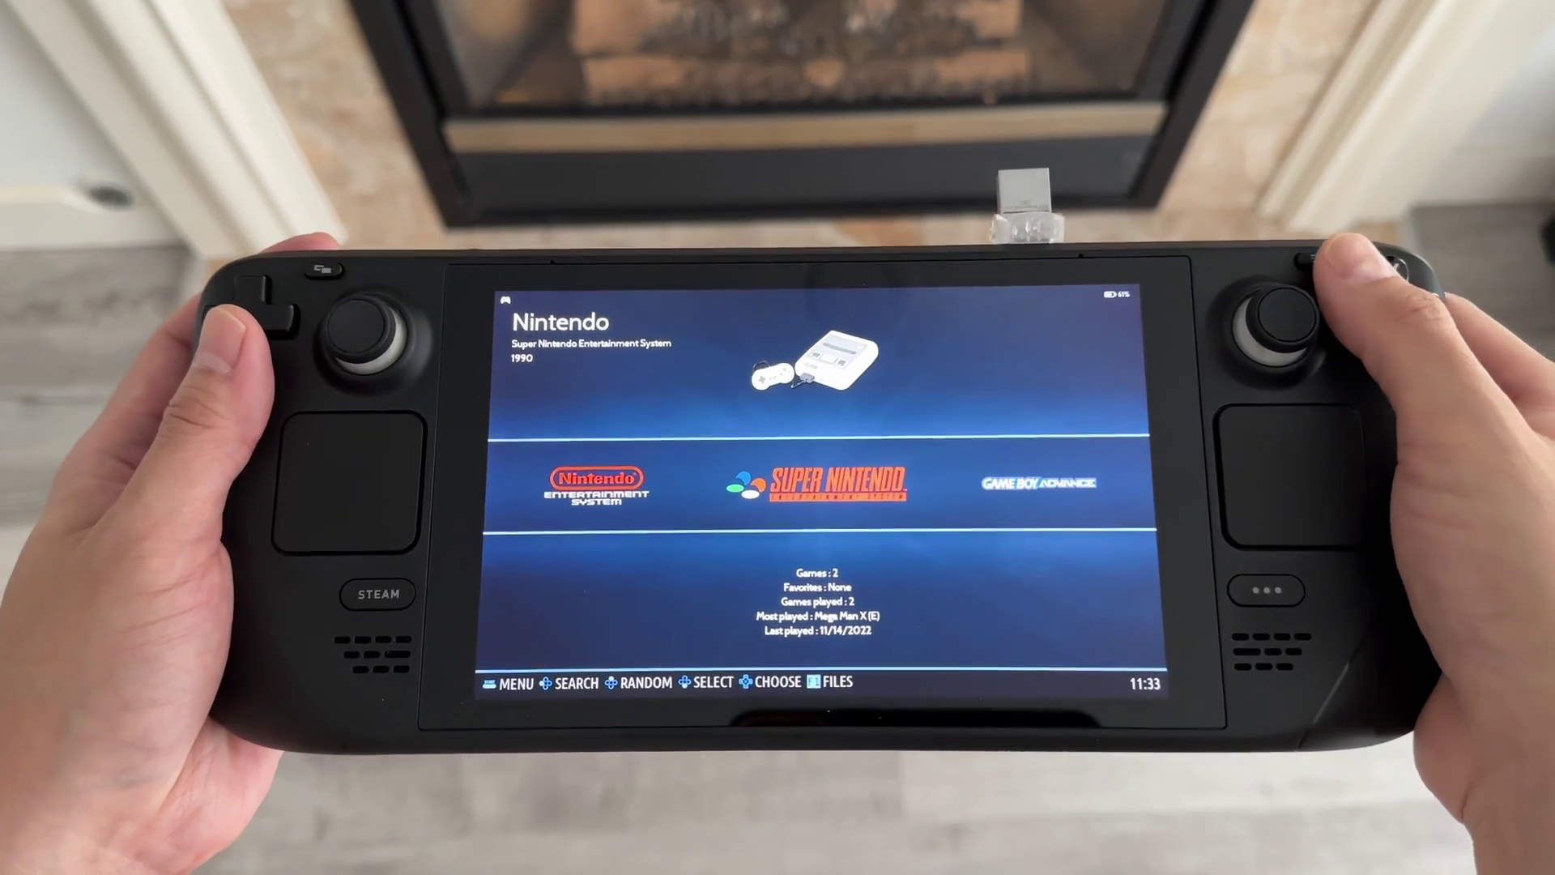
Enable WiFi in Network Settings and check the Deck's IP address 192.168.86.62.
key("Escape")
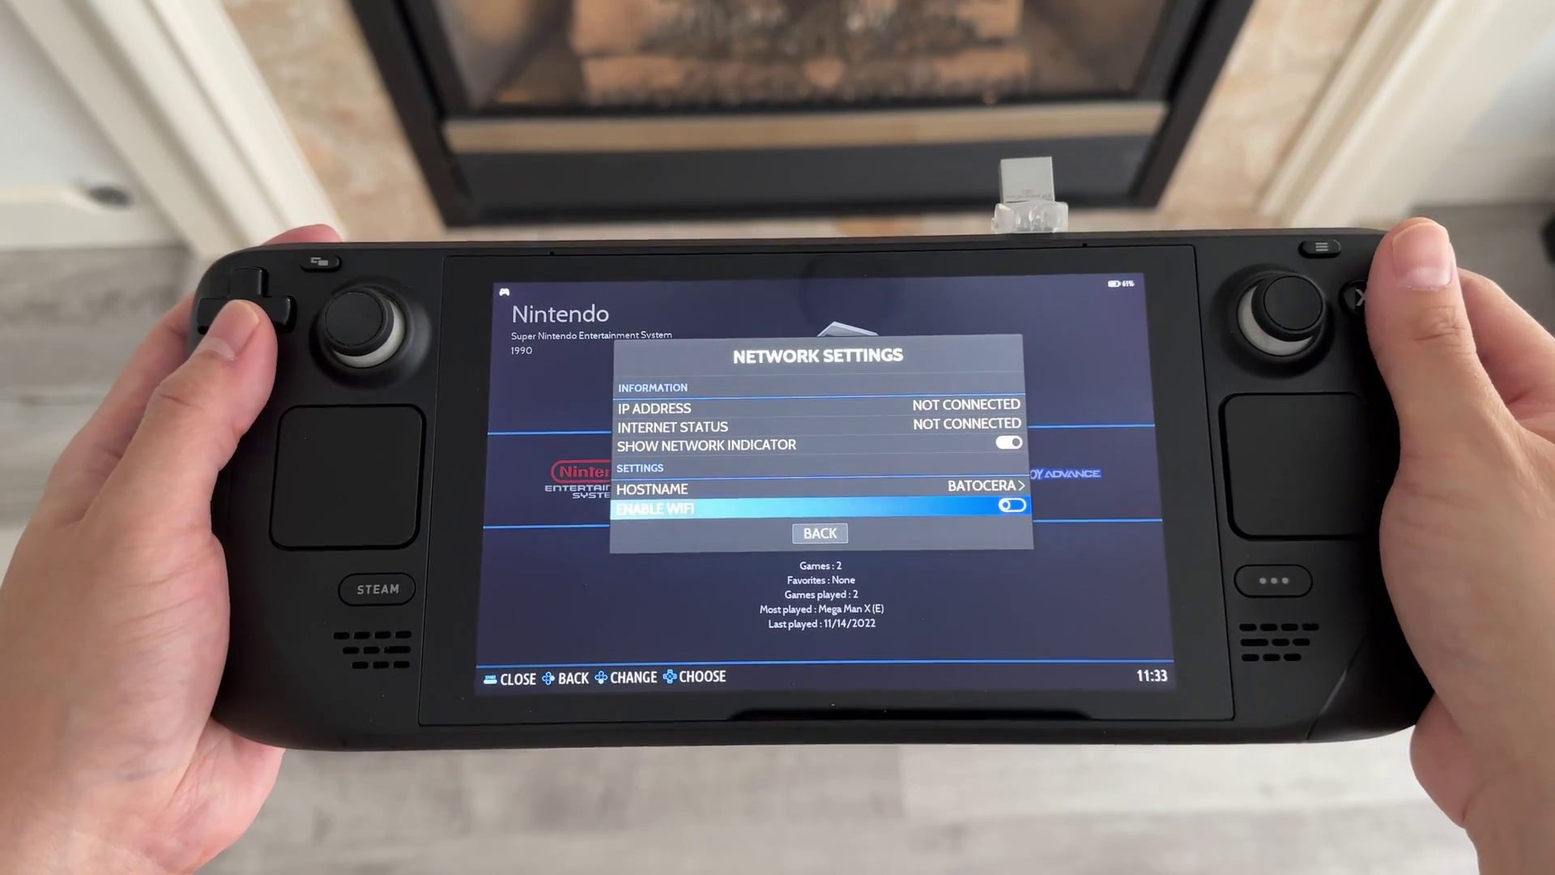
key("Return")
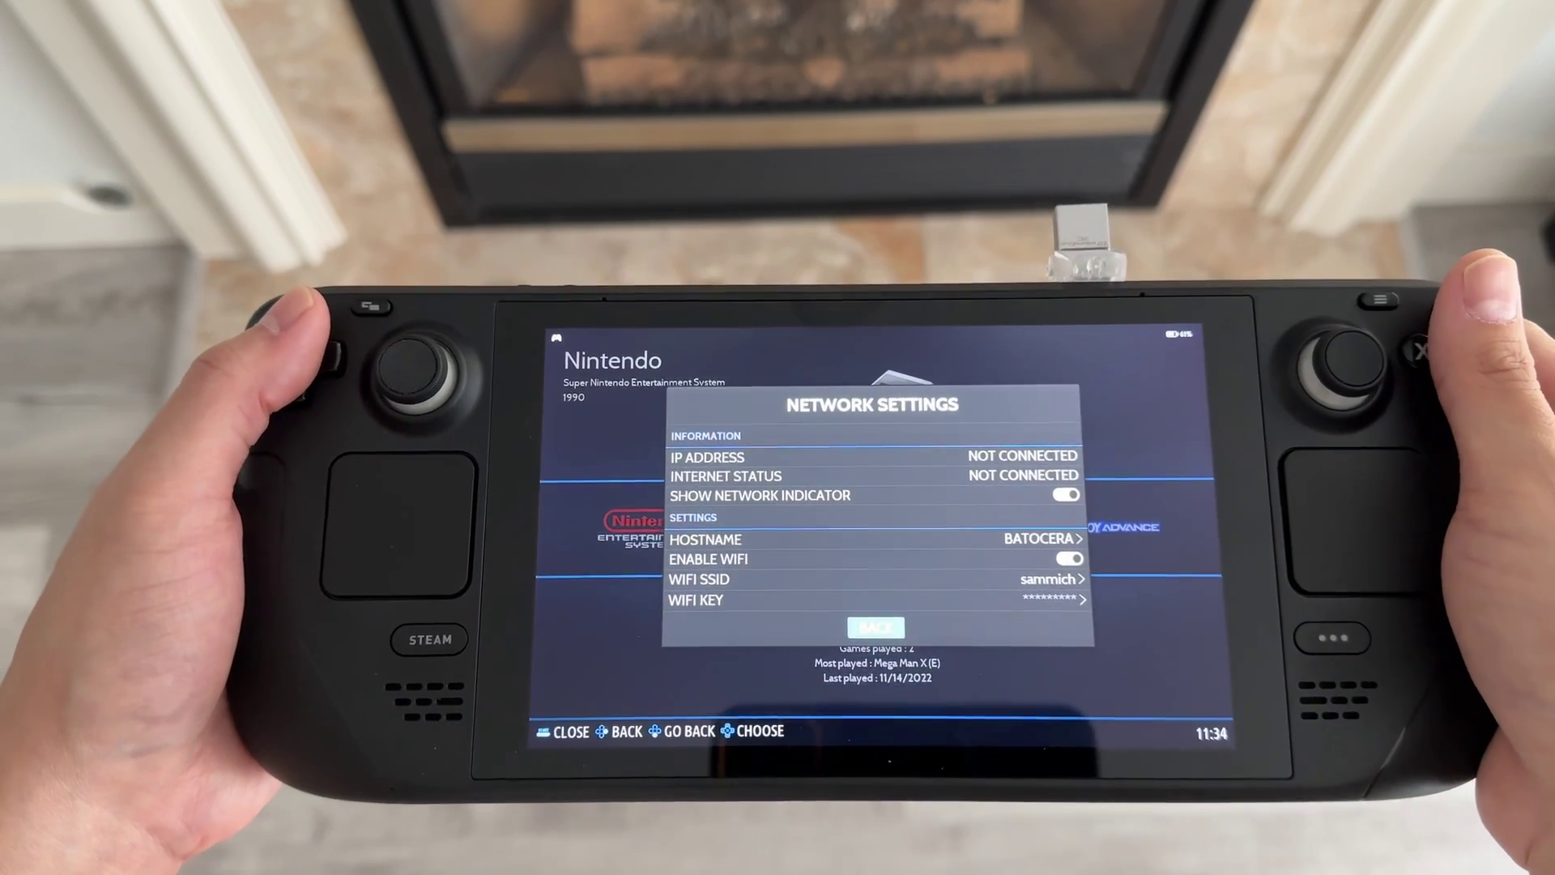
key("Return")
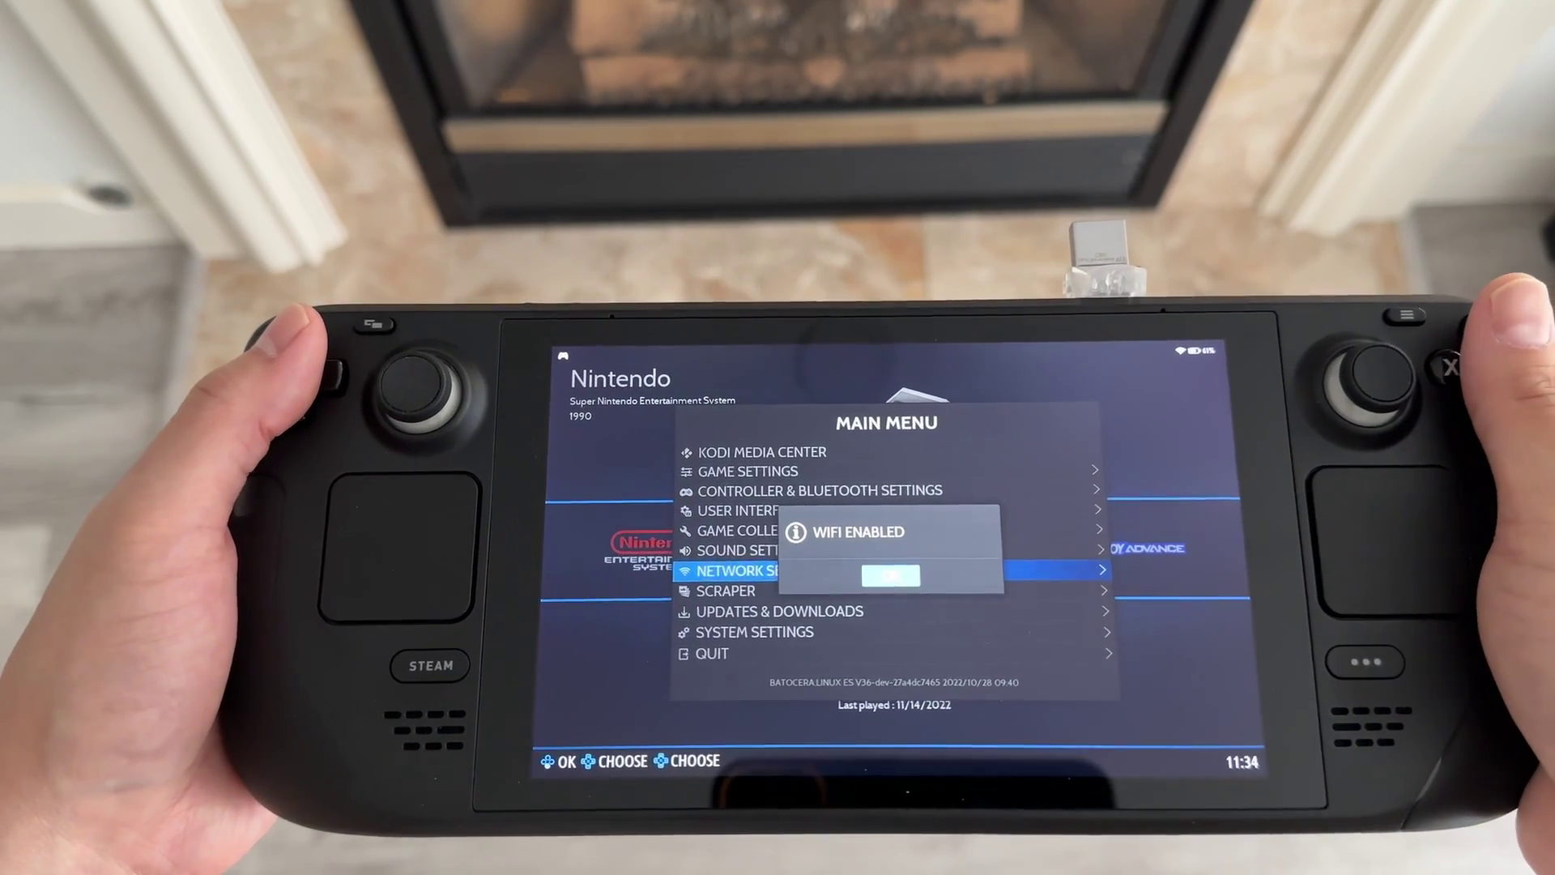
key("Return")
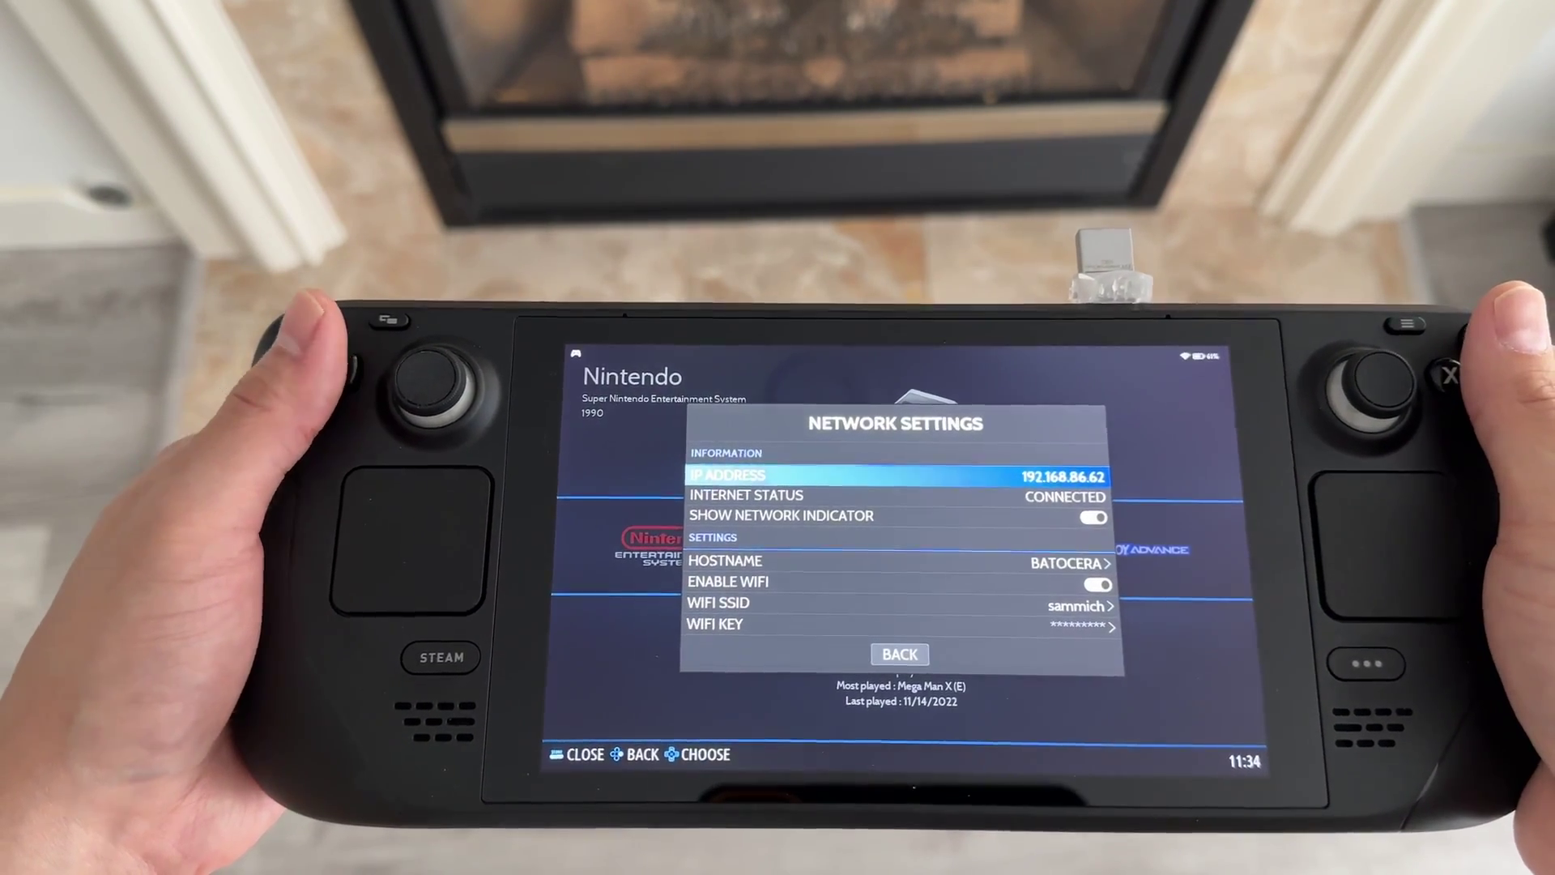
key("Down")
key("Up")
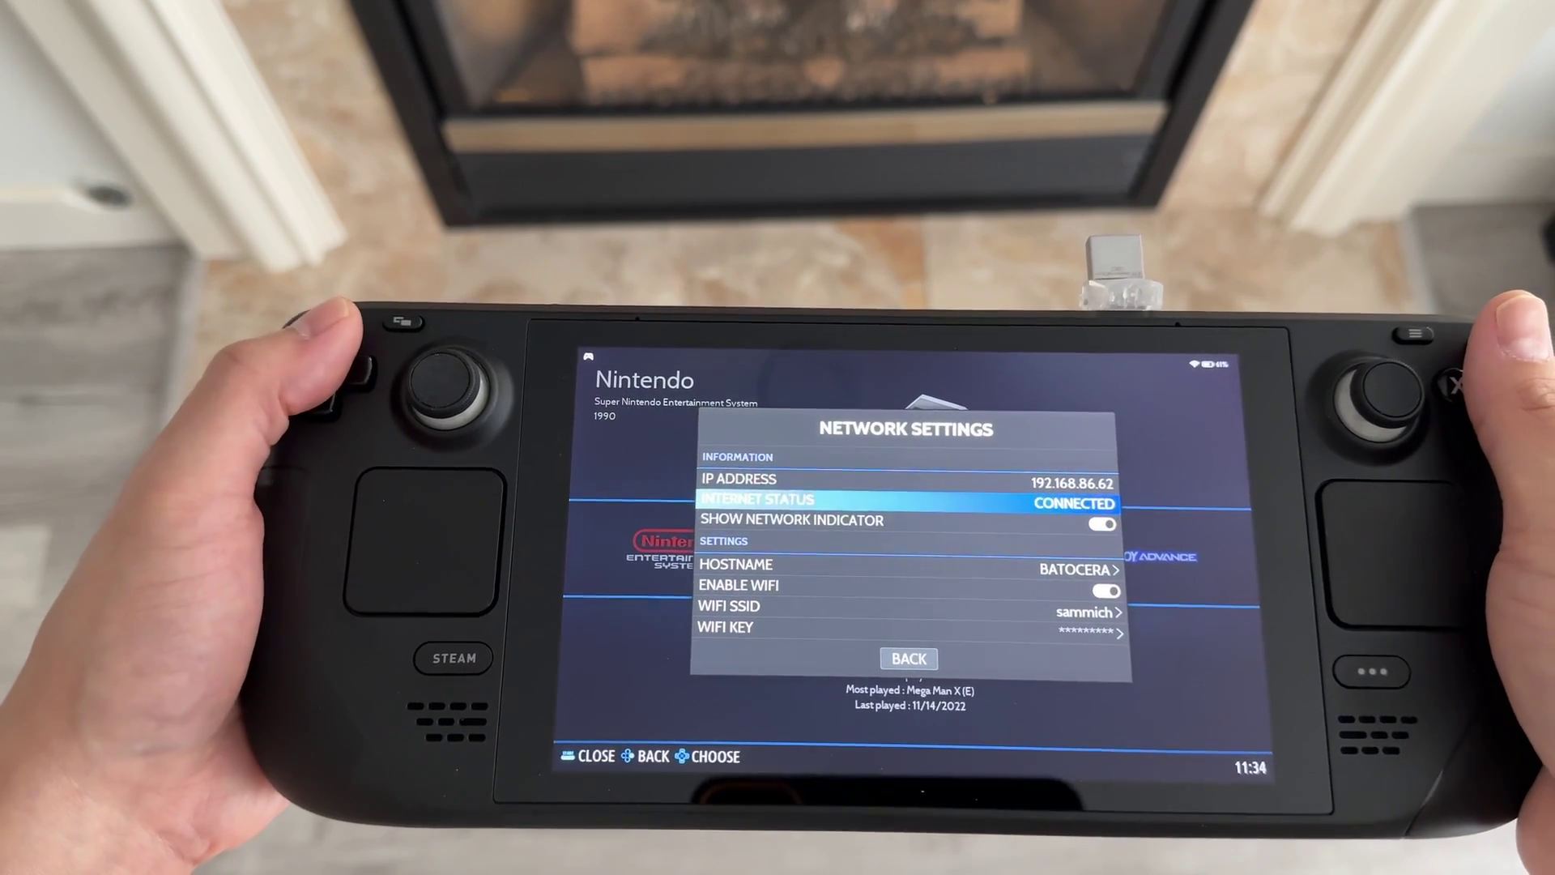
key("Down")
key("Down")
key("Up")
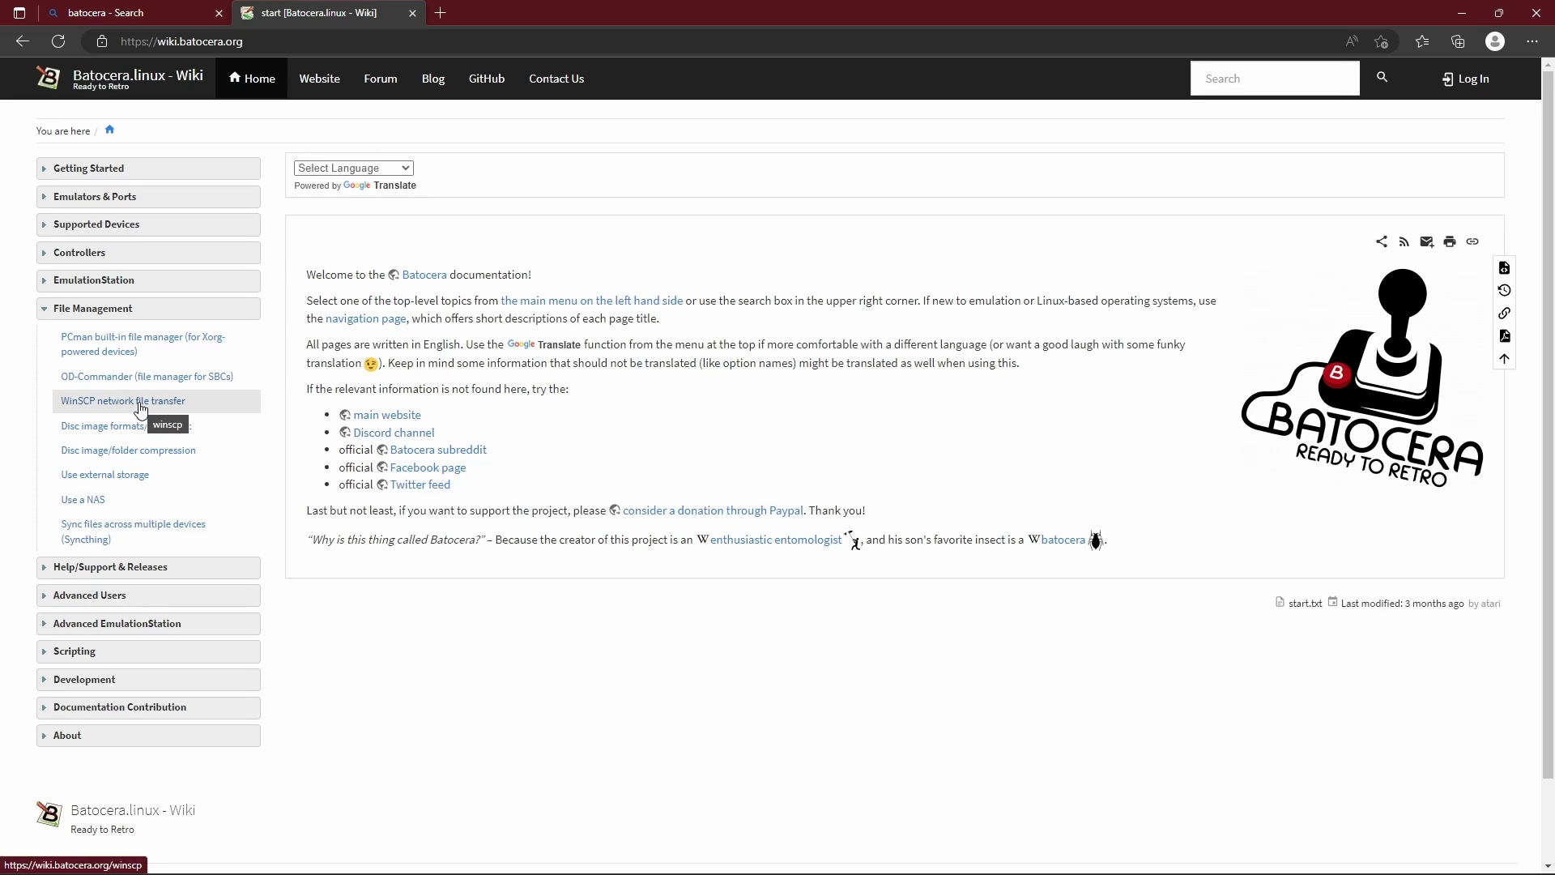
Open the wiki's WinSCP network file transfer guide and scroll to the WinSCP link.
left_click(140, 401)
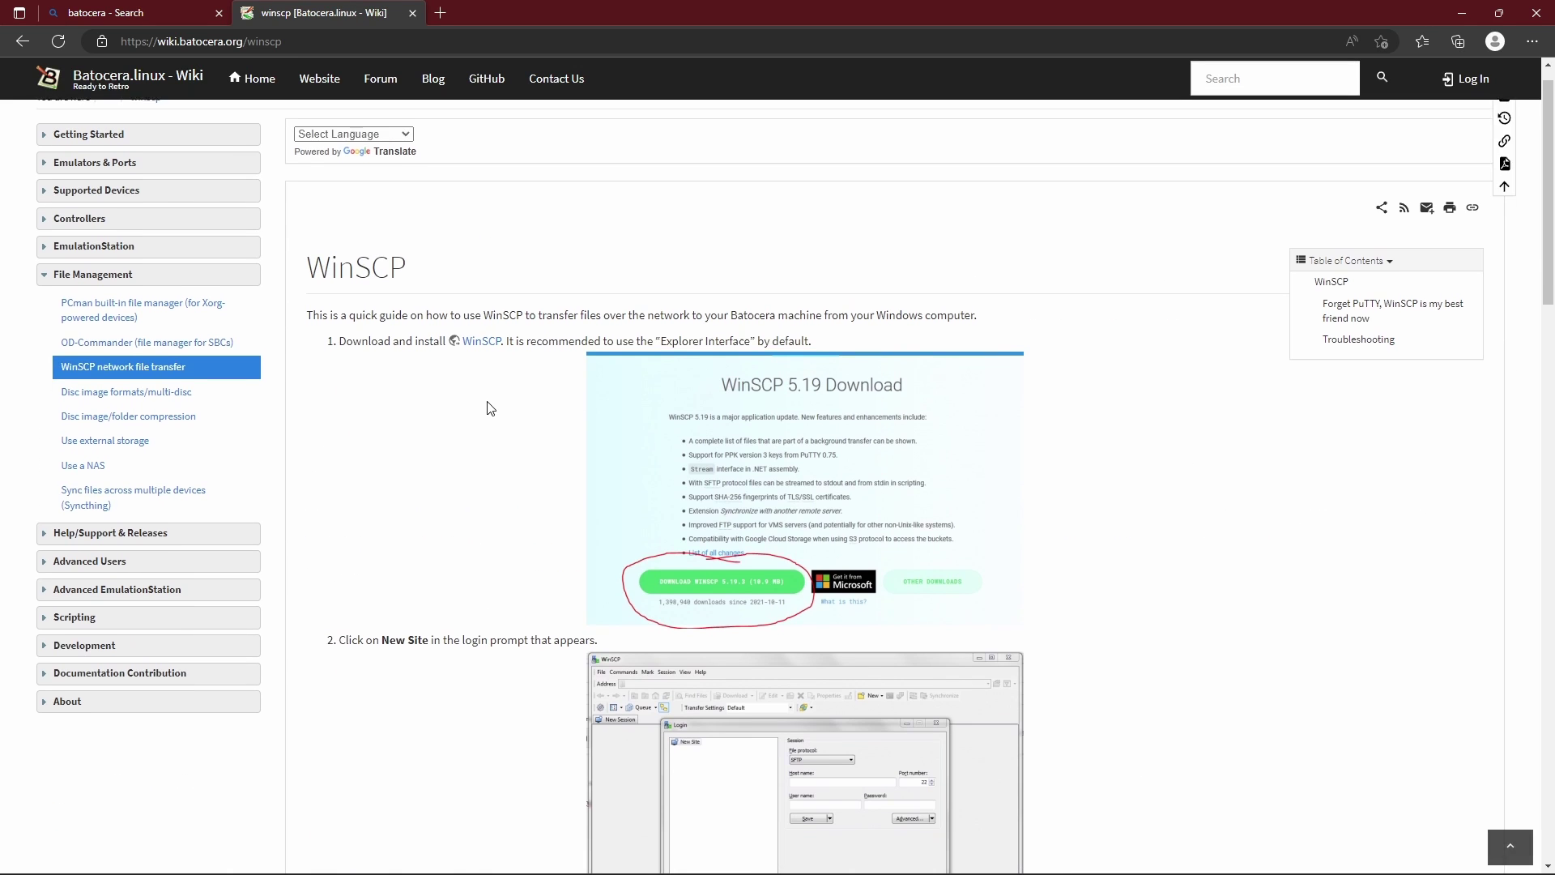
scroll(490, 408, "down", 1)
scroll(490, 407, "down", 1)
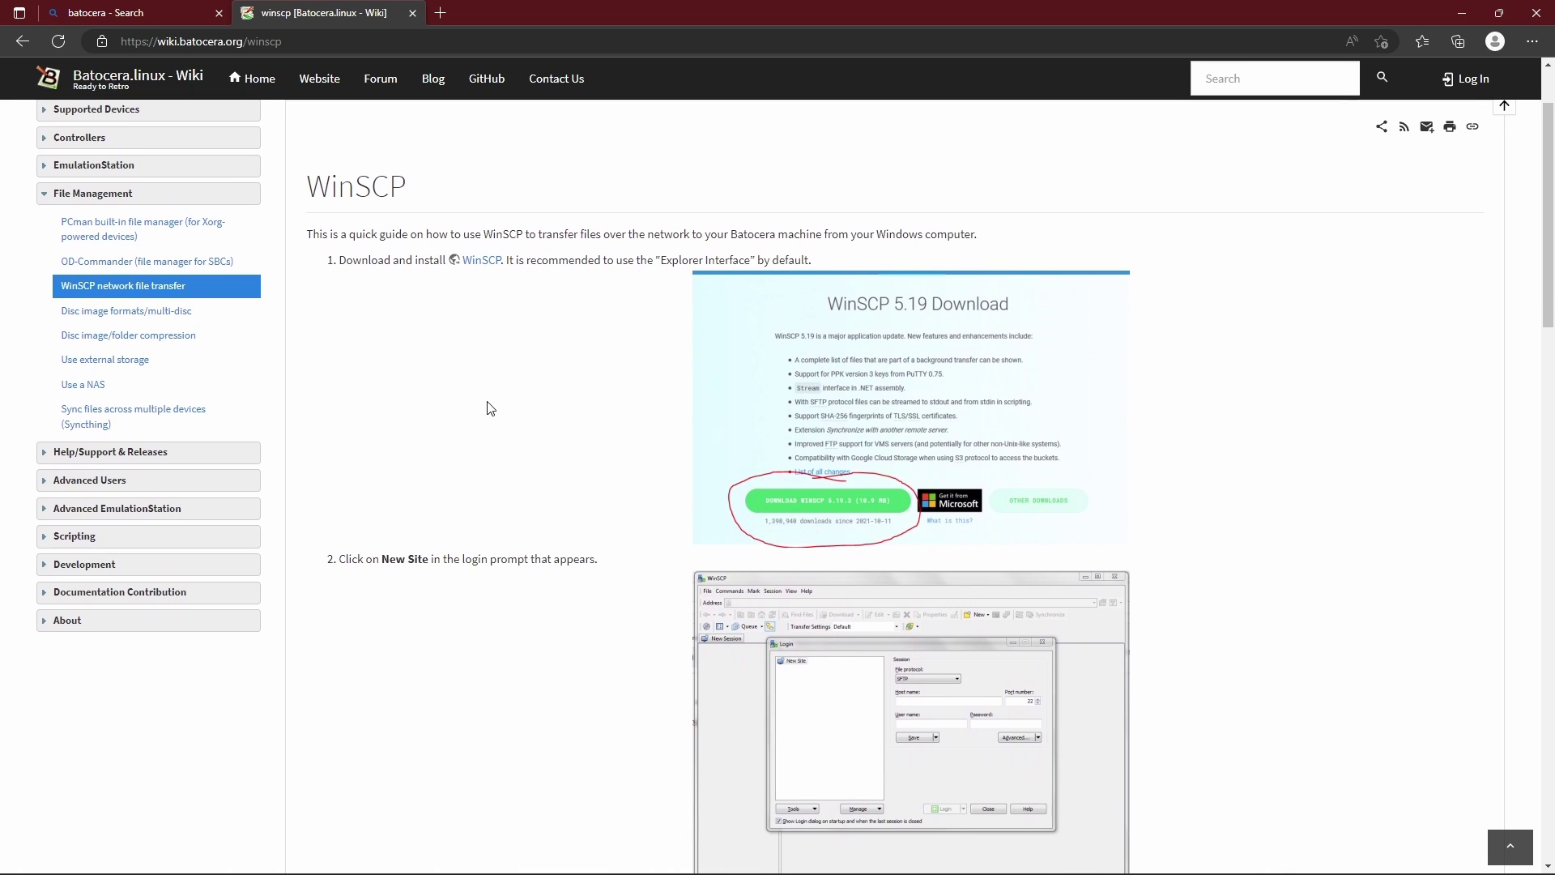
scroll(490, 407, "down", 1)
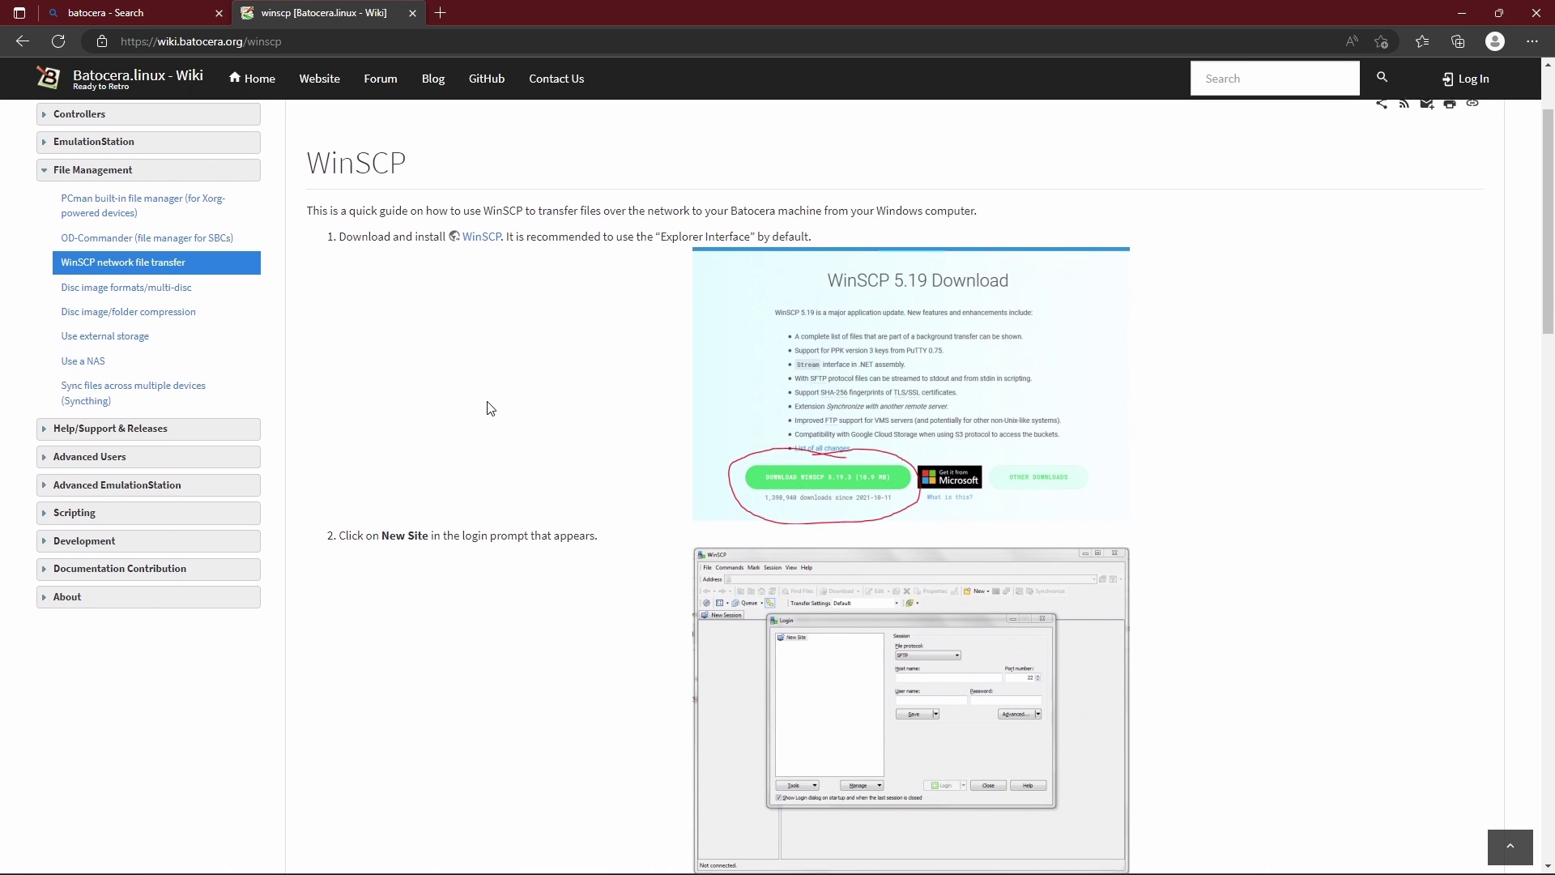
Open the WinSCP site in a new tab and download the WinSCP 5.21.5 installer.
right_click(486, 232)
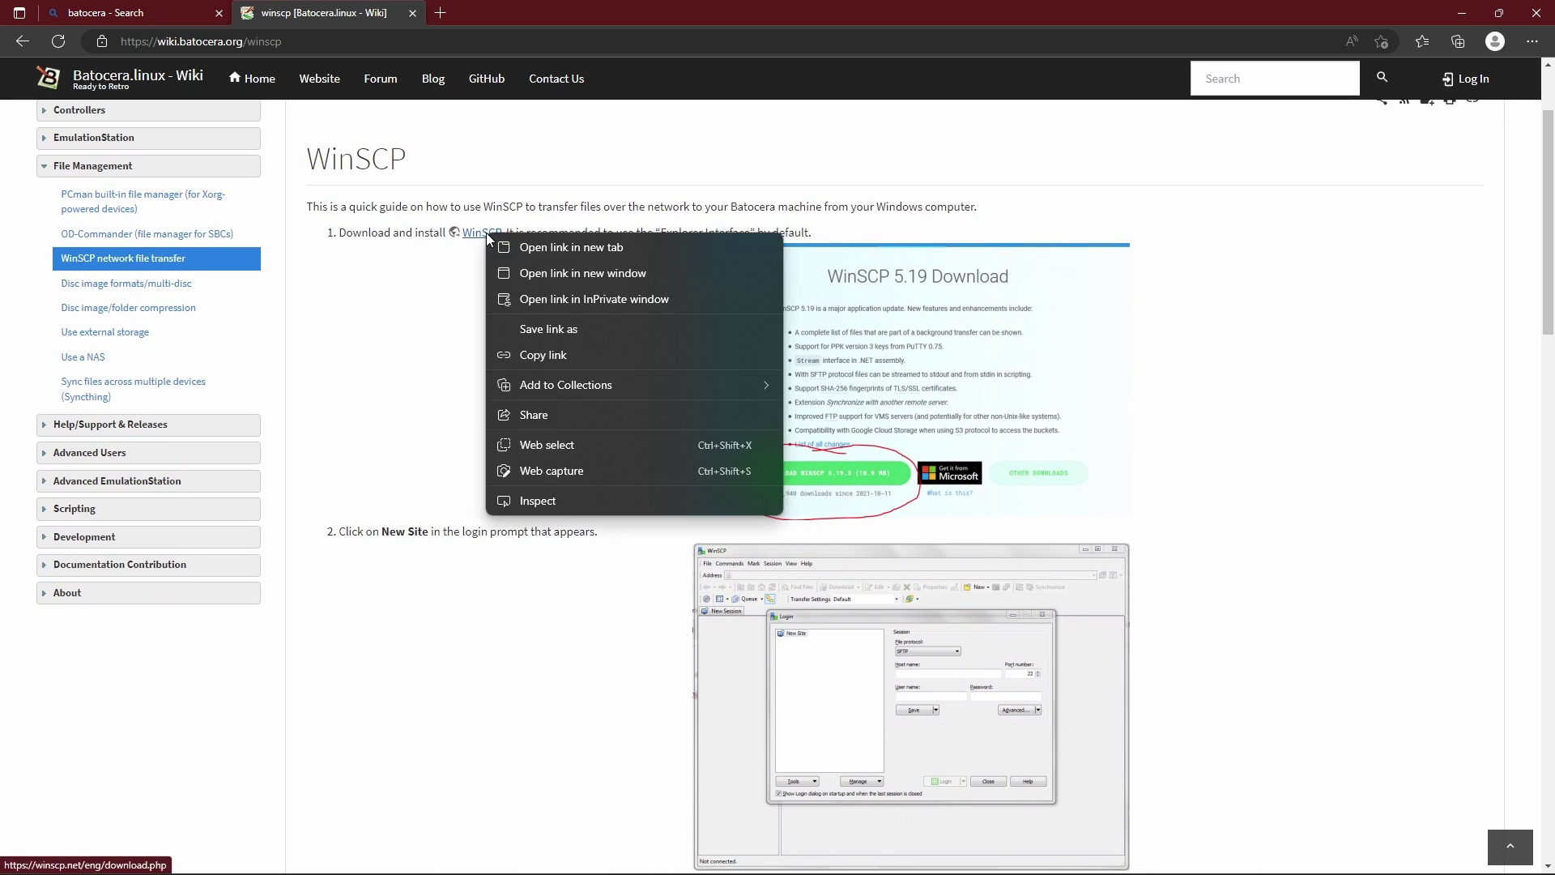
left_click(507, 243)
left_click(543, 10)
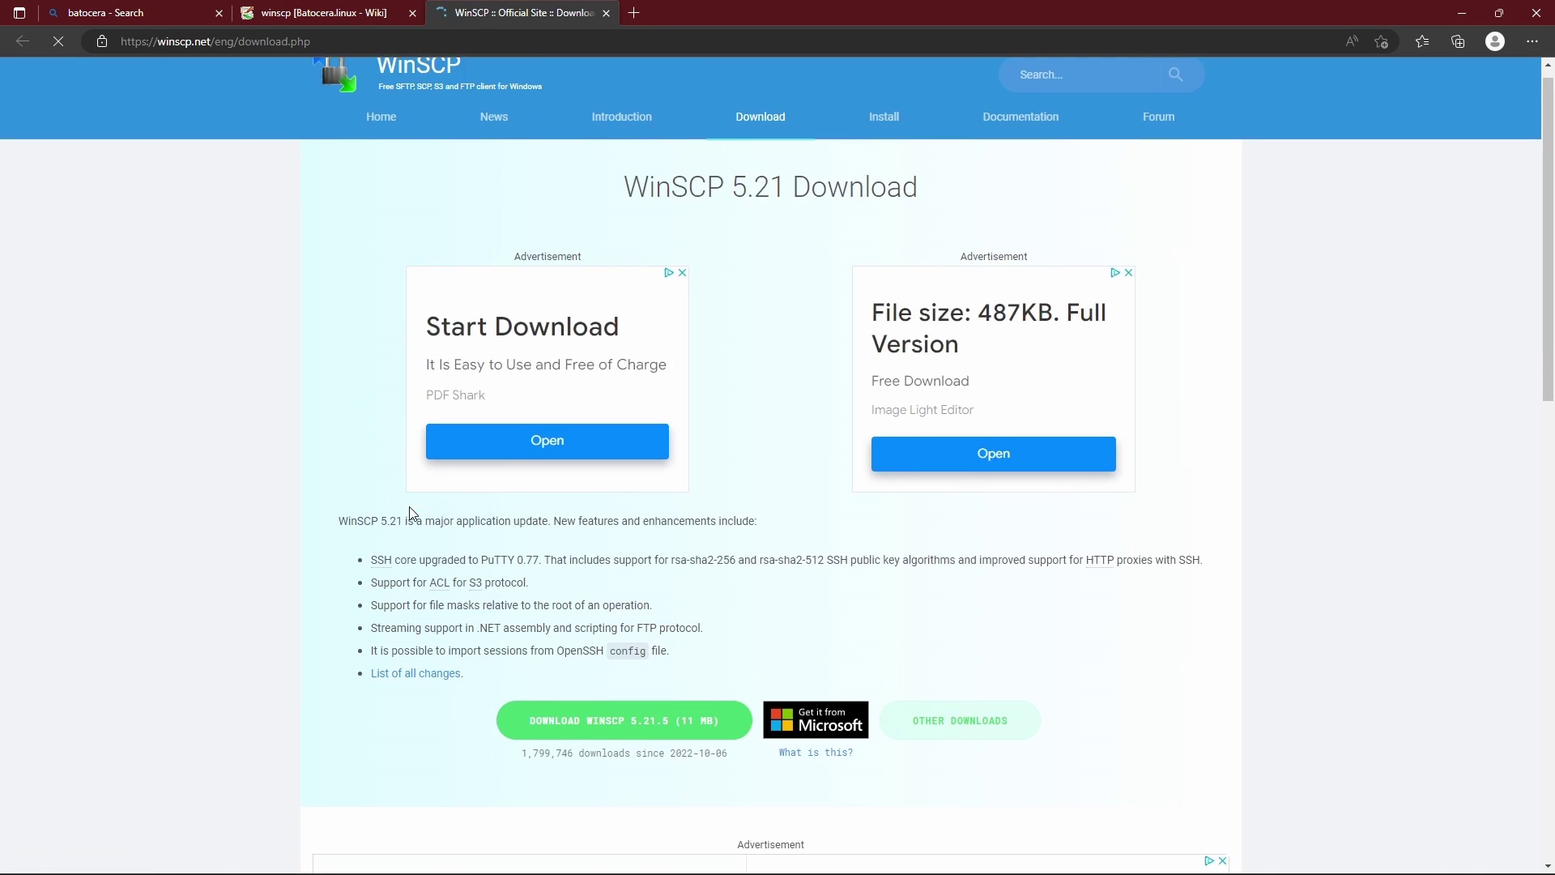
left_click(624, 729)
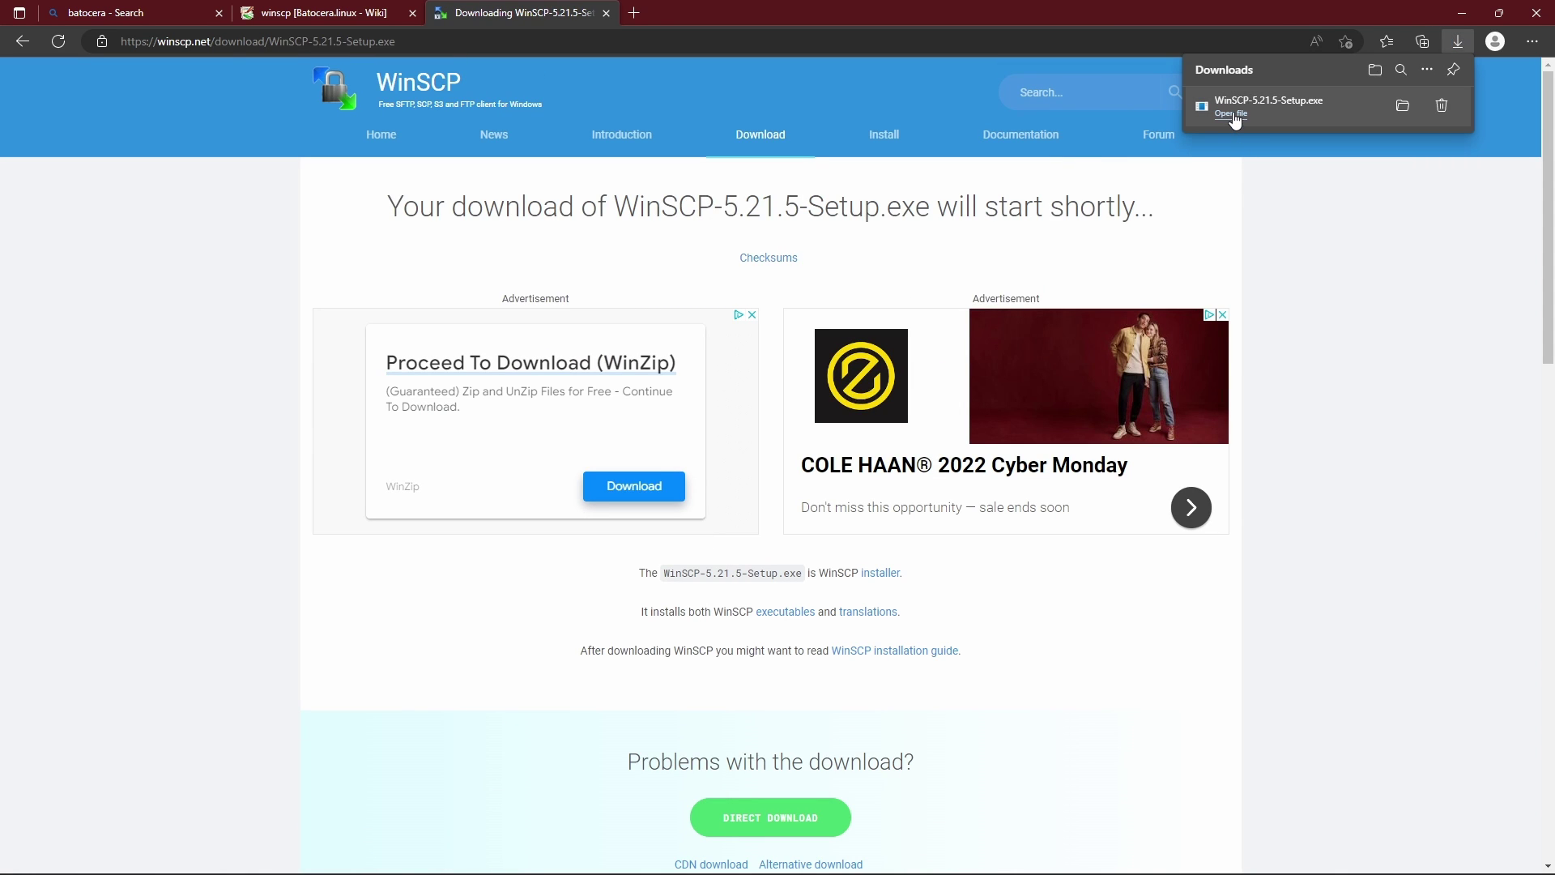
Install WinSCP for all users with the Explorer interface style, then finish the setup wizard.
left_click(1234, 115)
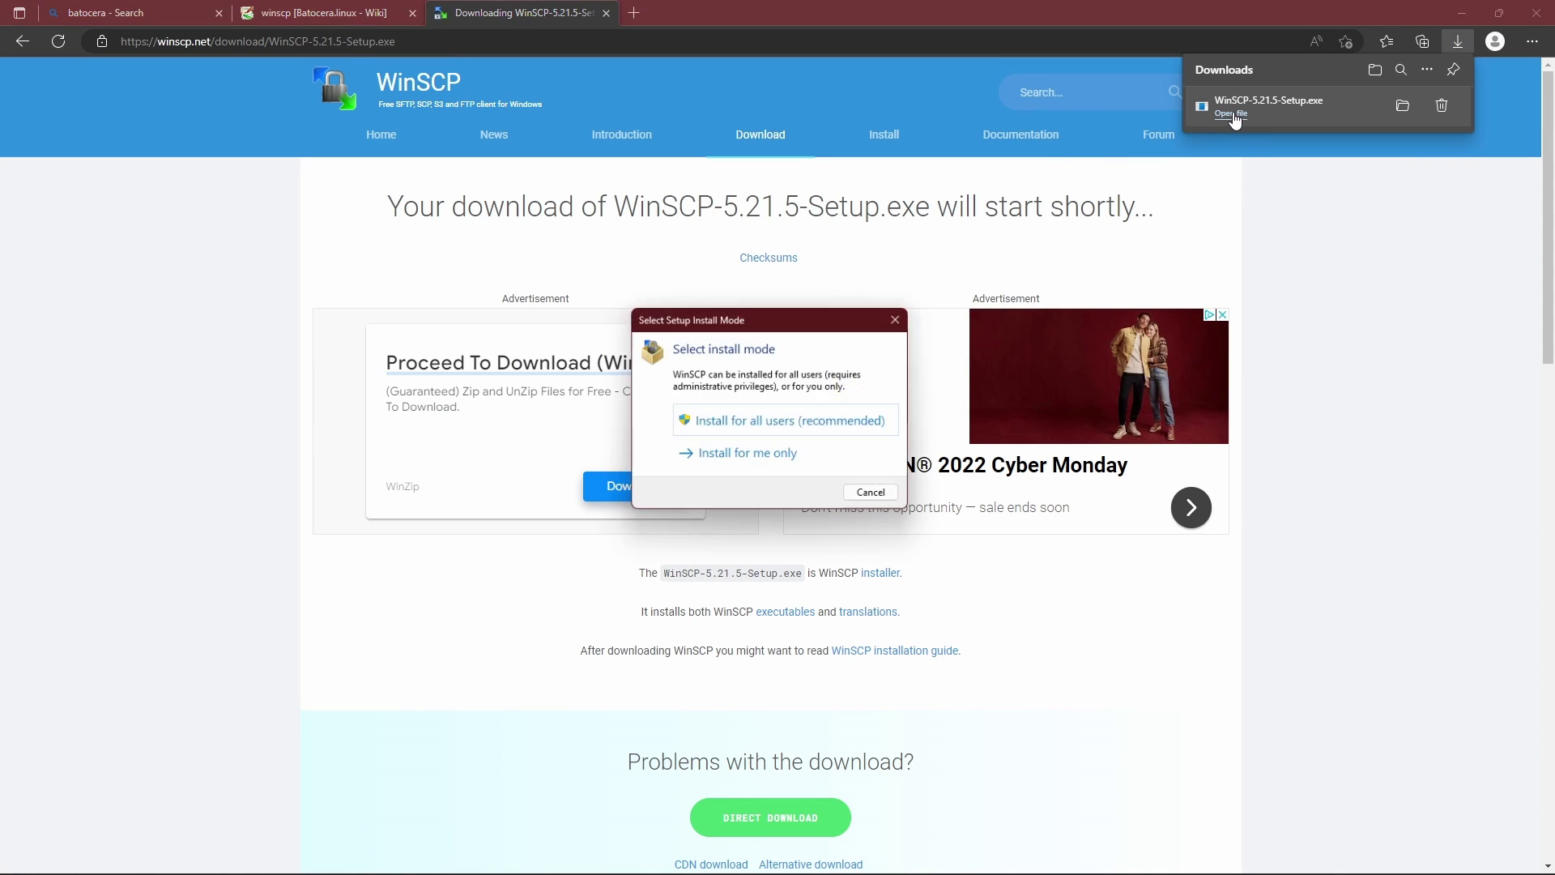
left_click(821, 430)
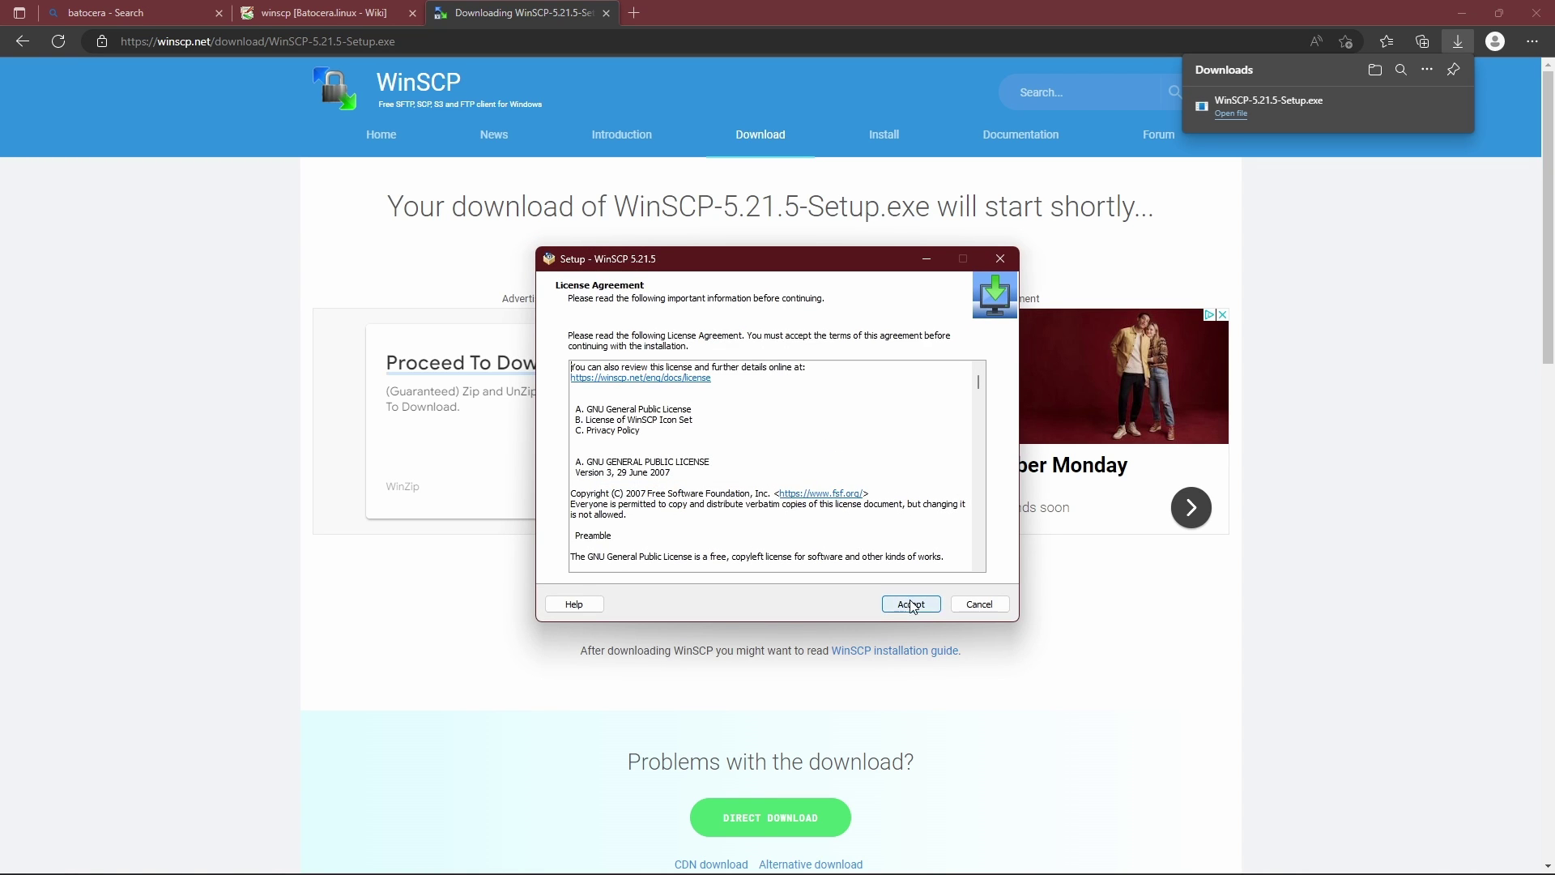
left_click(912, 605)
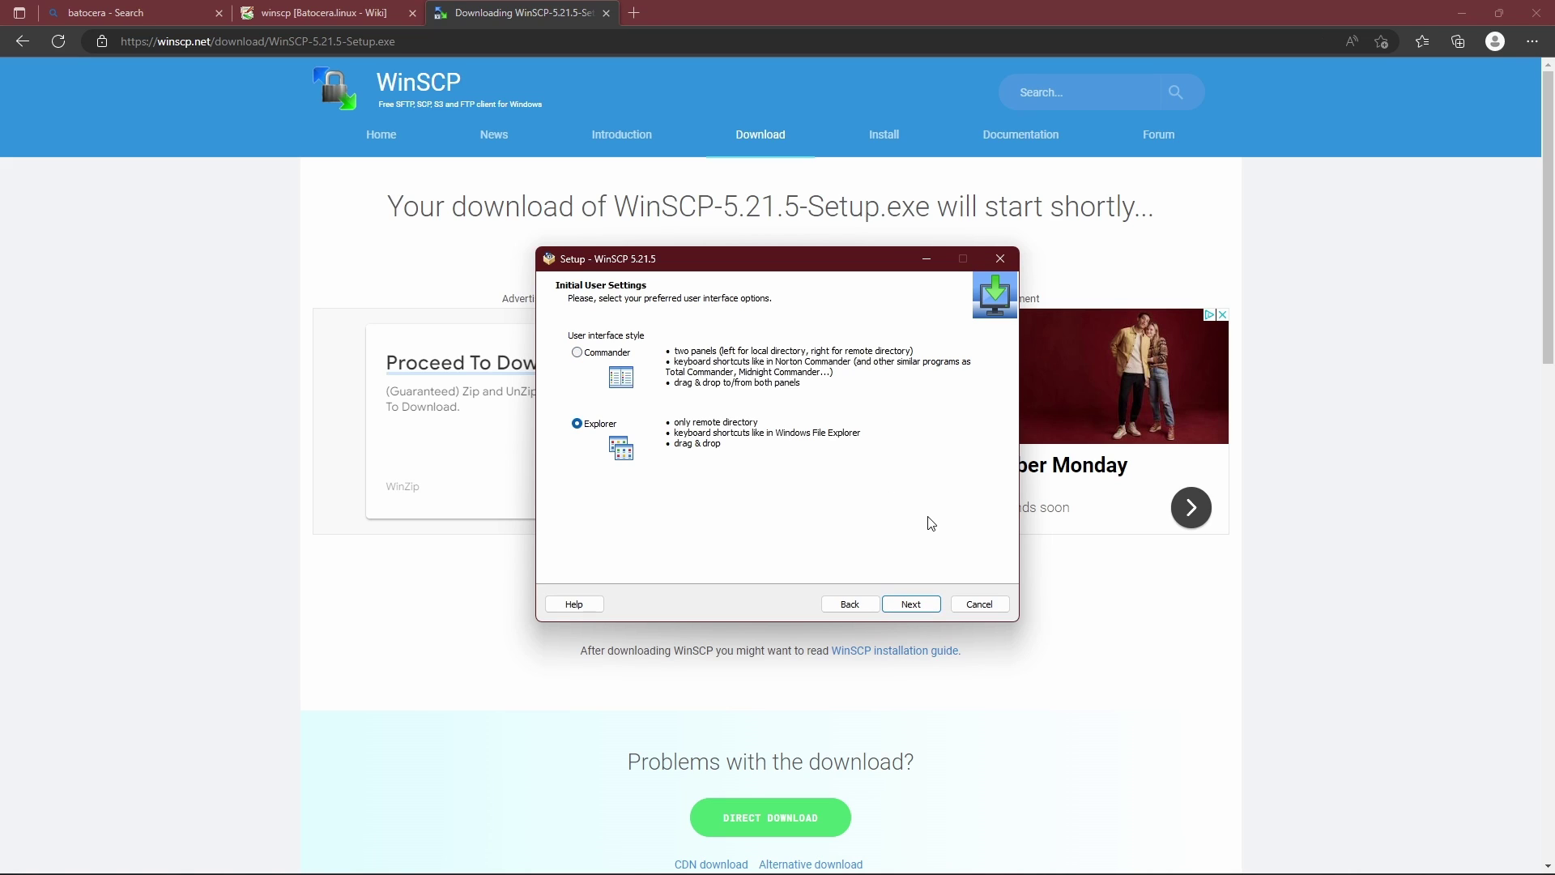
left_click(916, 607)
scroll(919, 609, "down", 2)
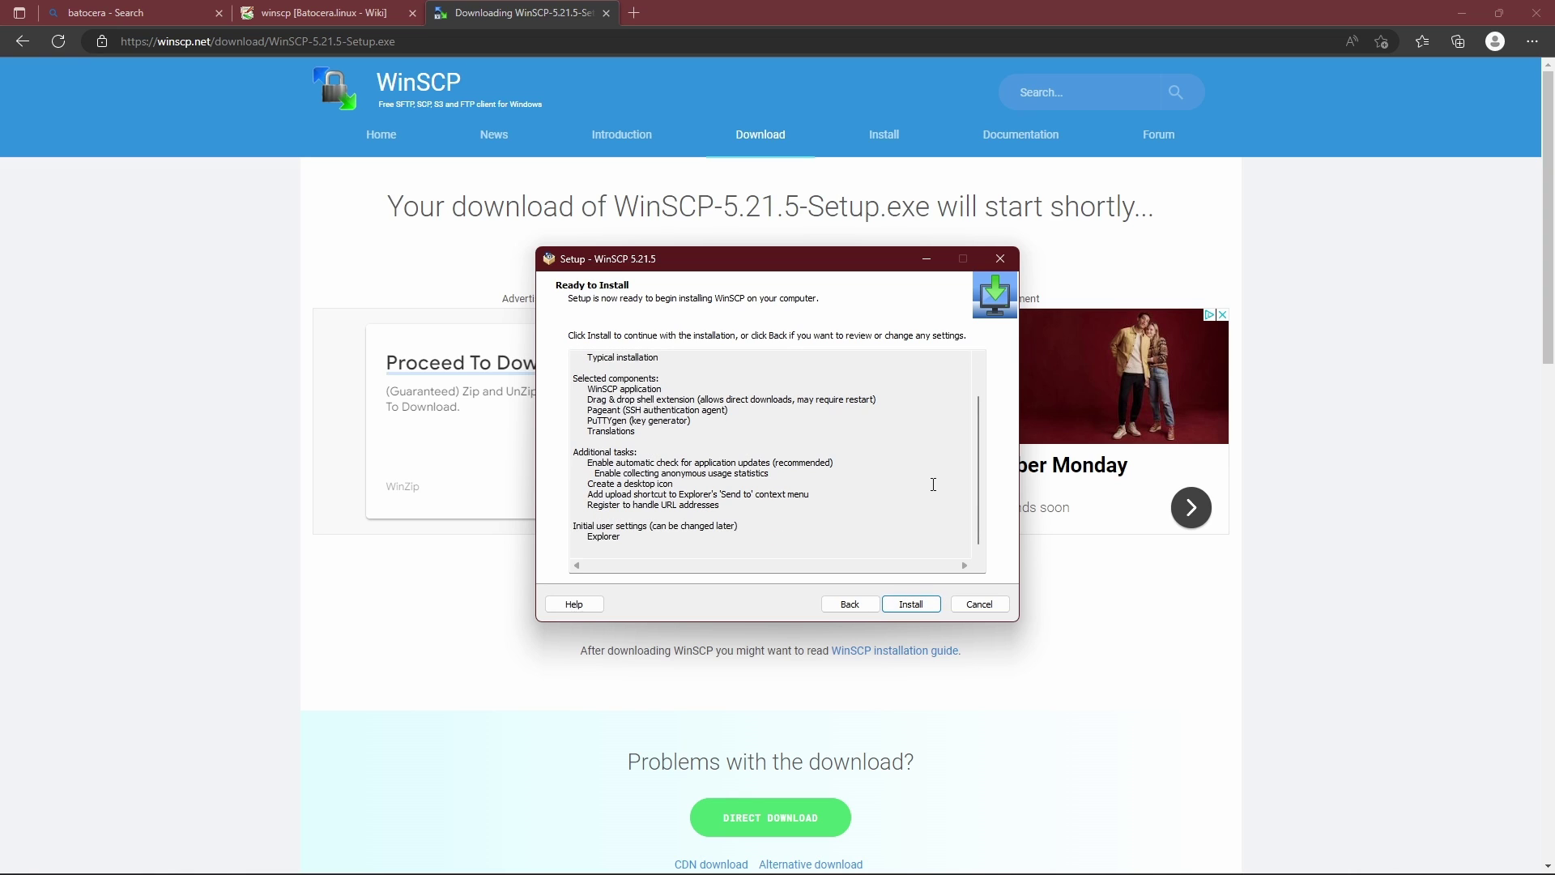
left_click(911, 604)
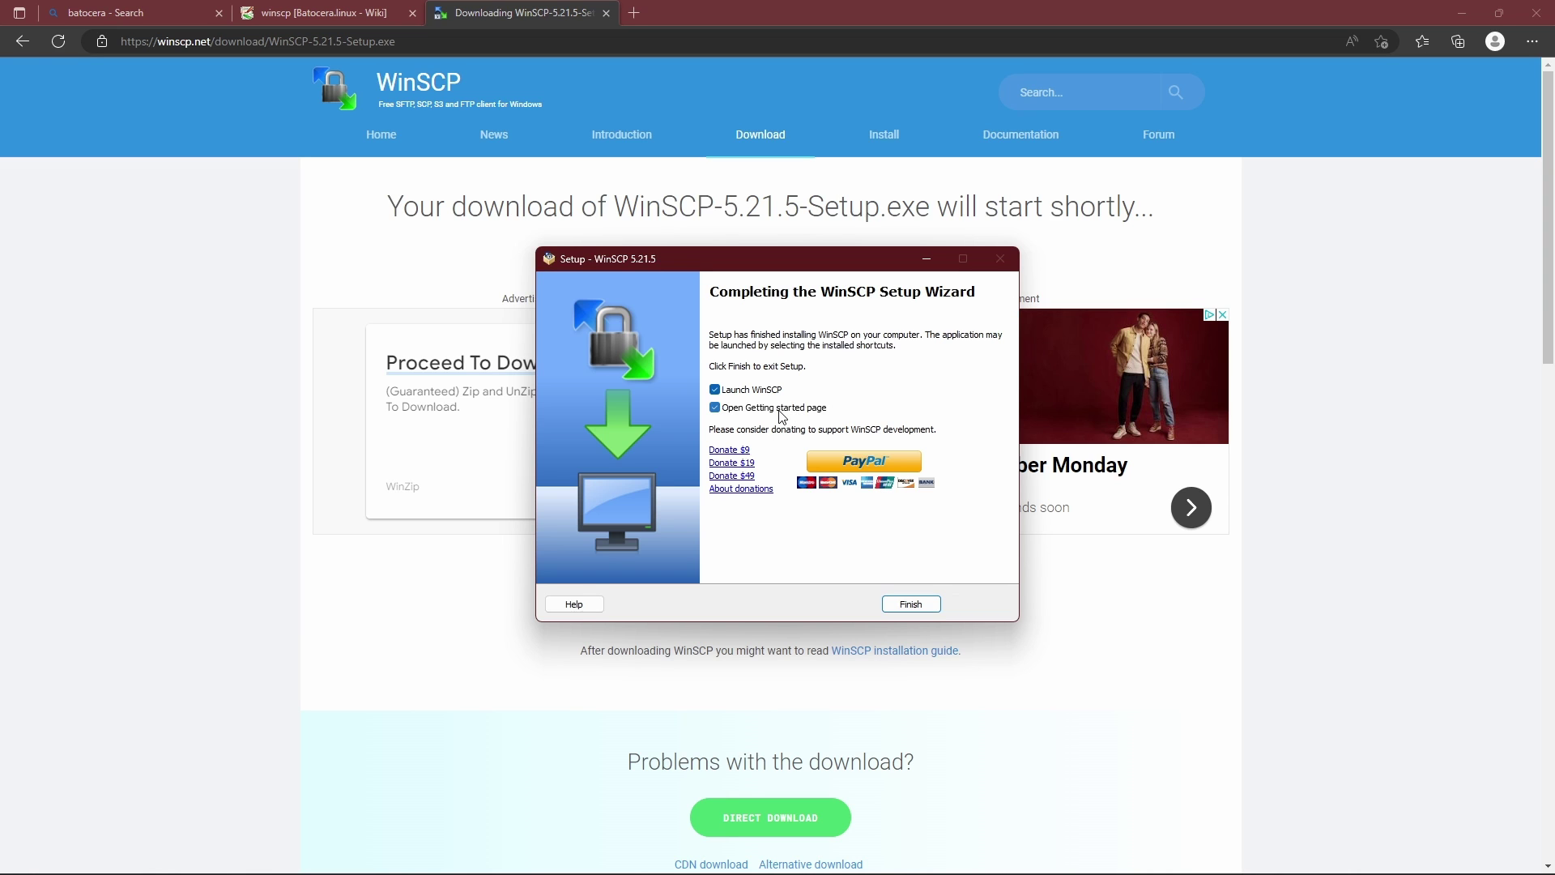
left_click(901, 604)
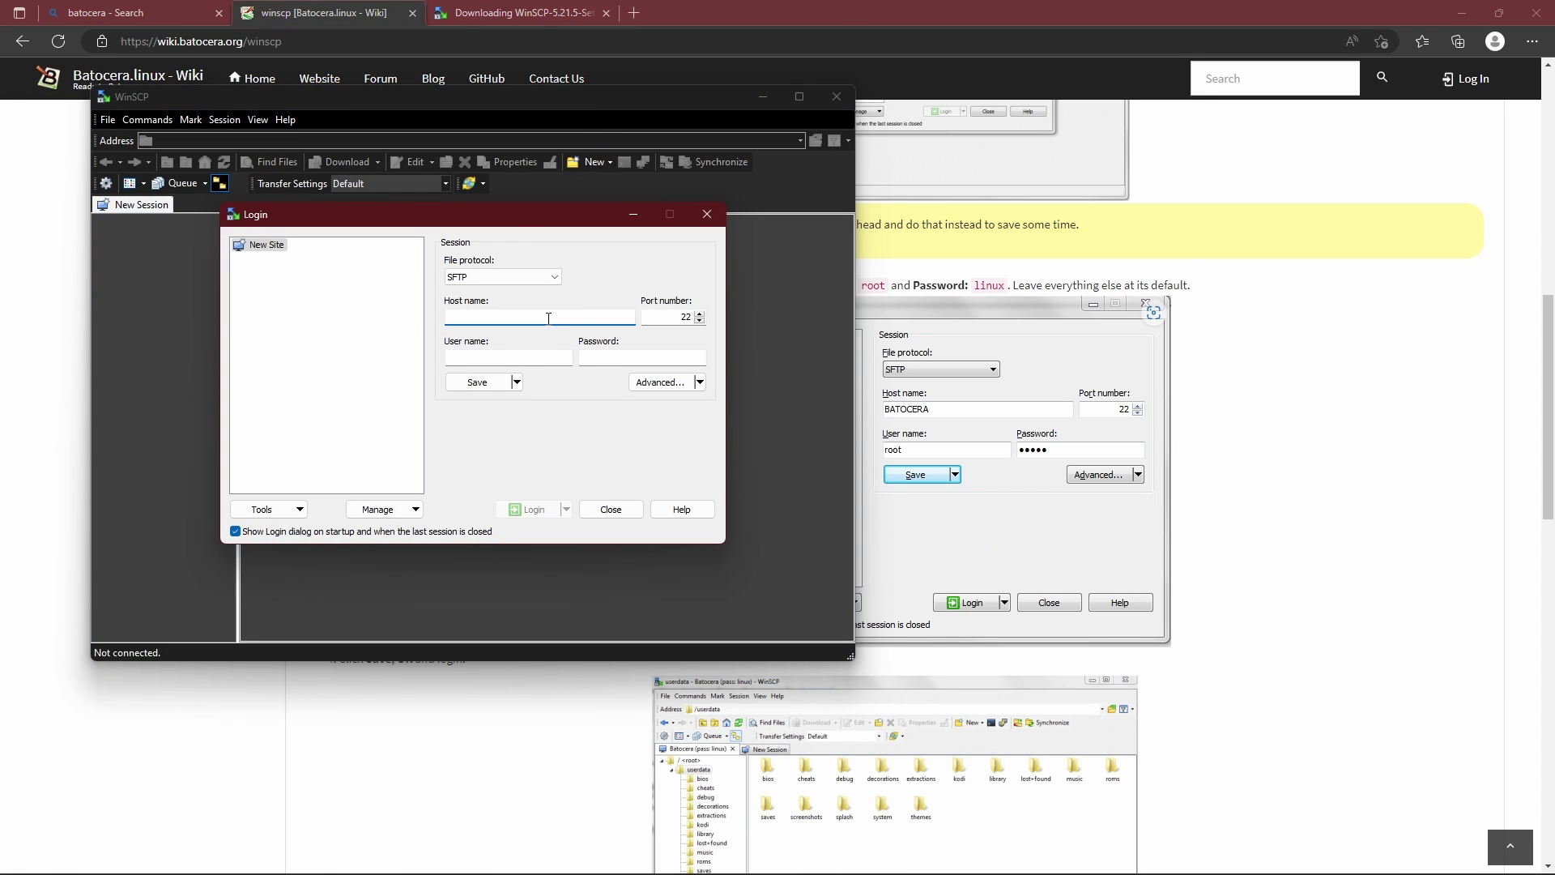
Enter host BATOCERA, user root and the account password, and save them as a site.
type("batocera")
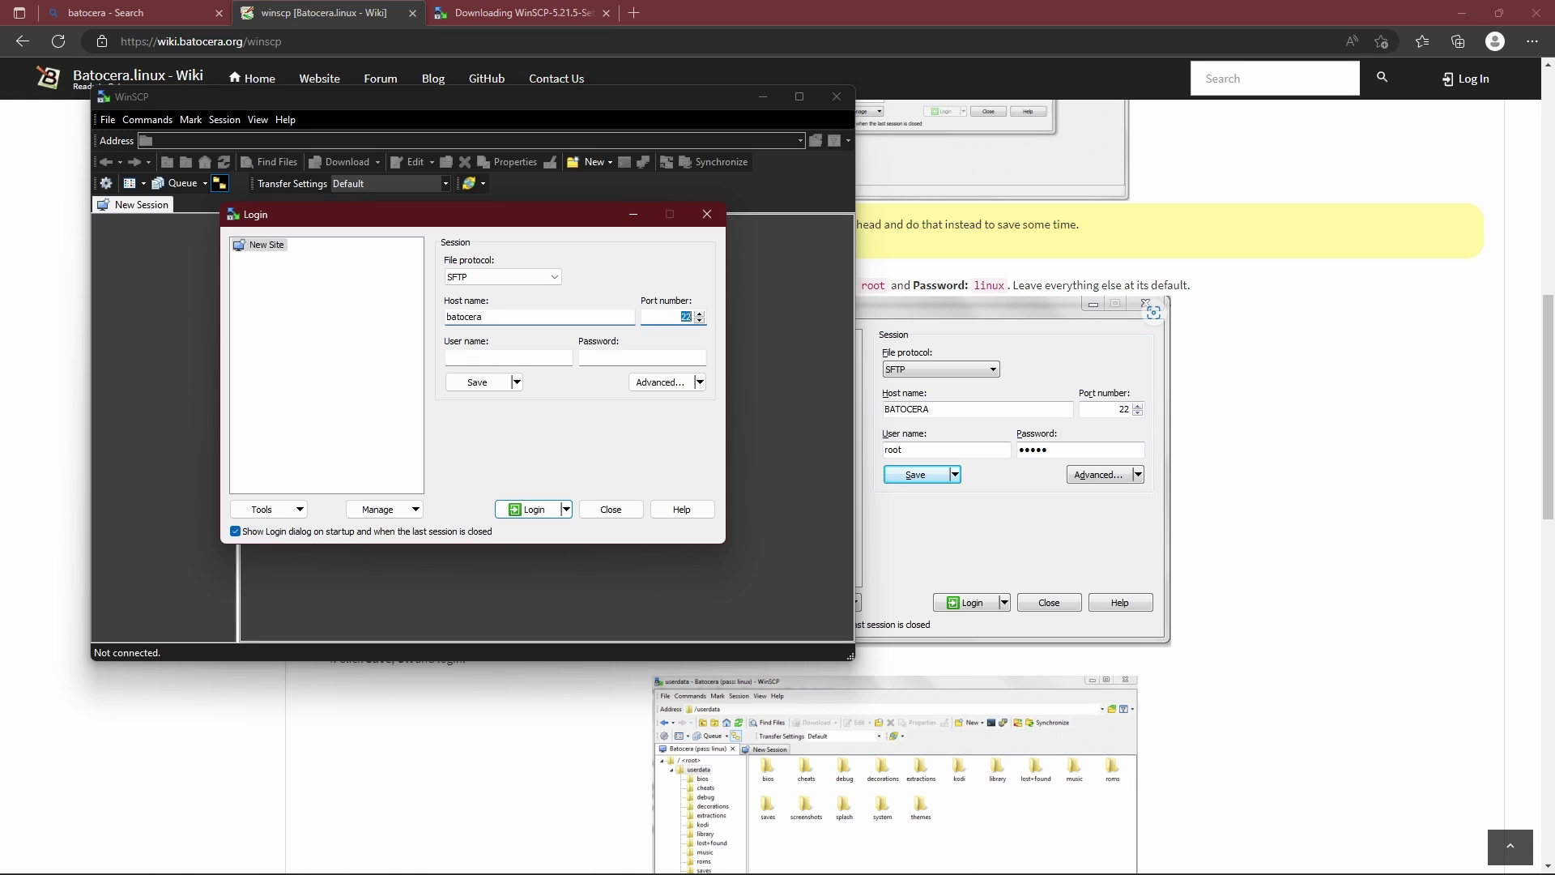
left_click(508, 357)
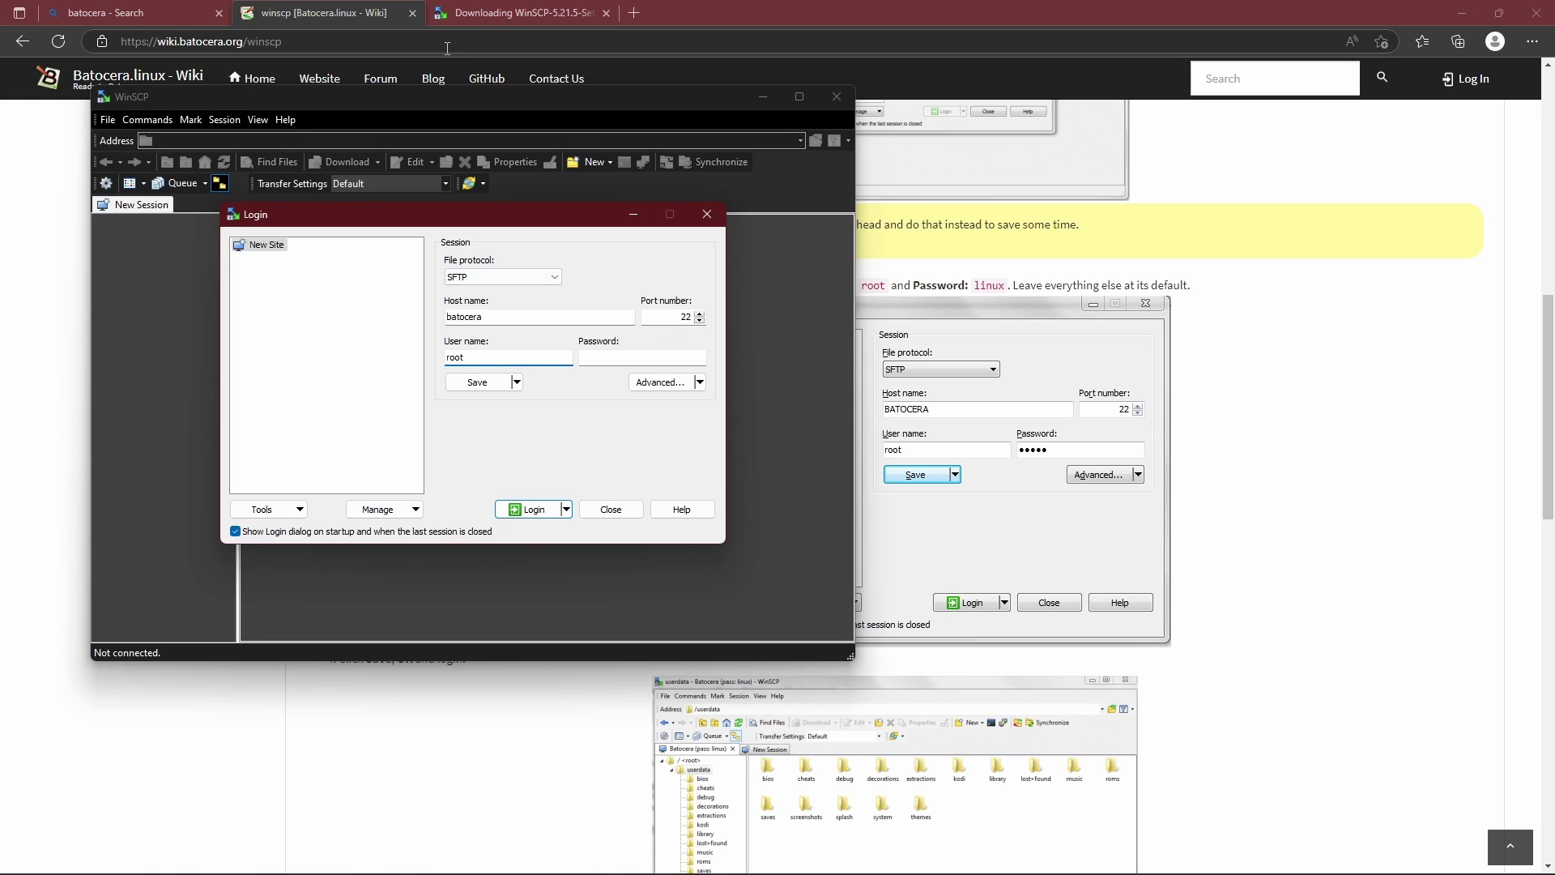
double_click(498, 320)
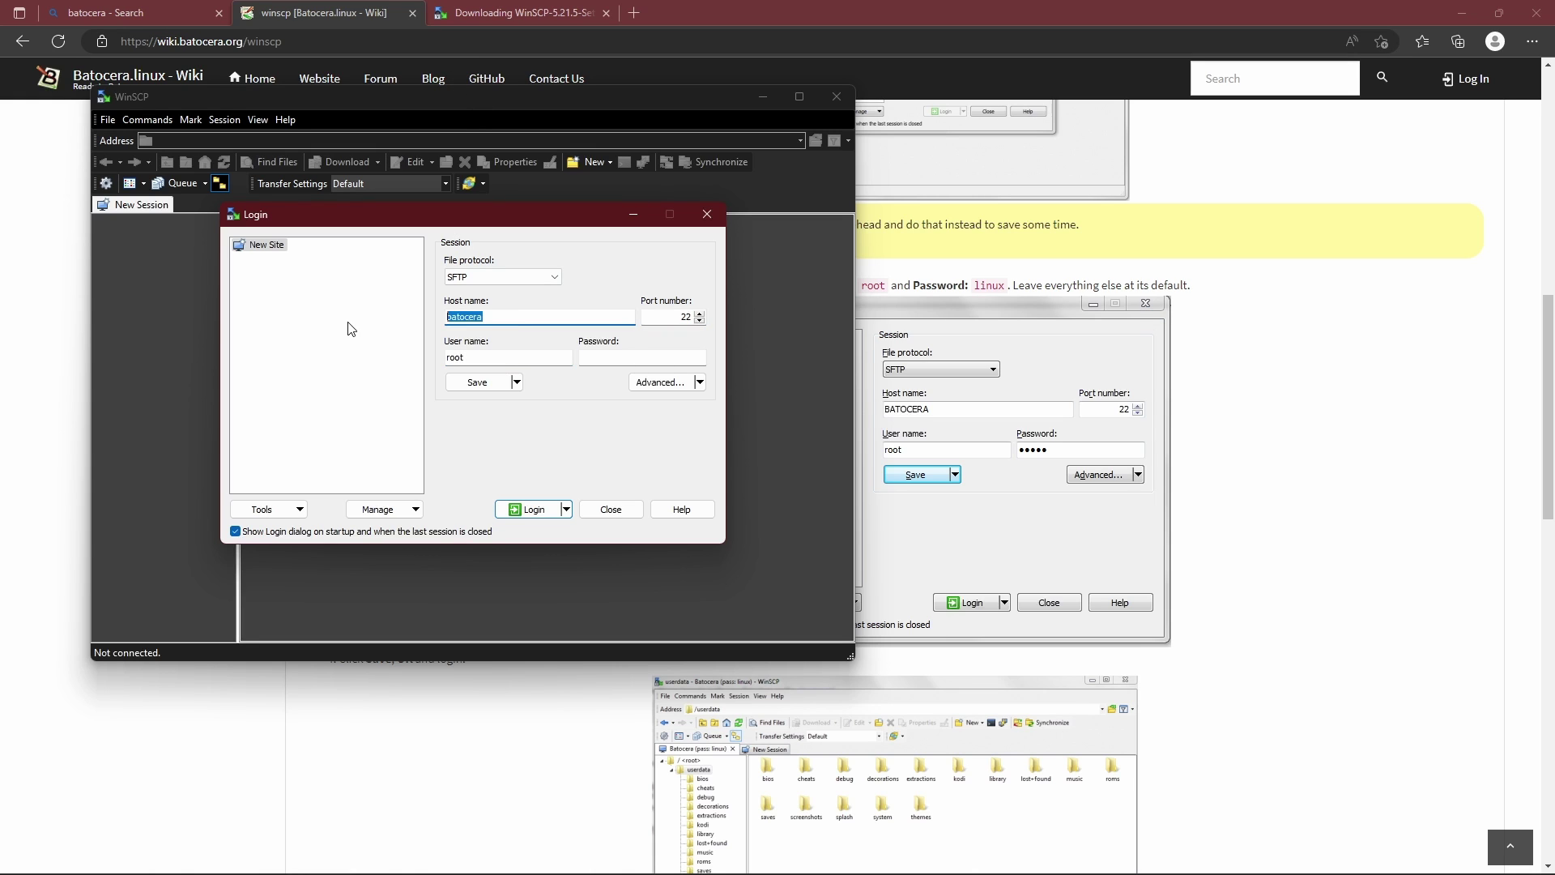
type("BATOCERA")
left_click(629, 360)
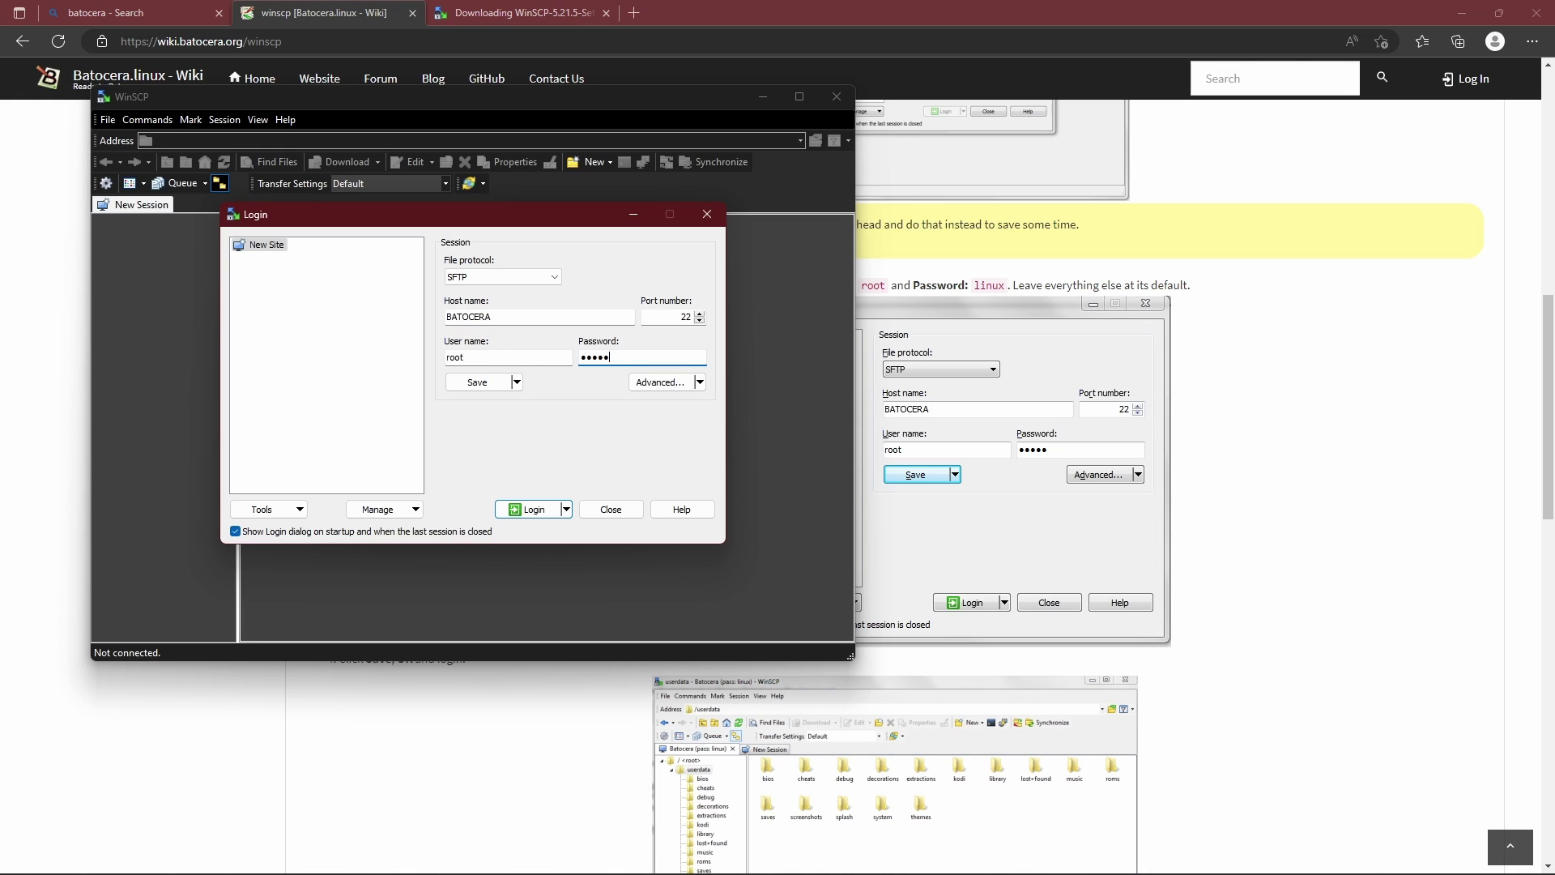
left_click(481, 383)
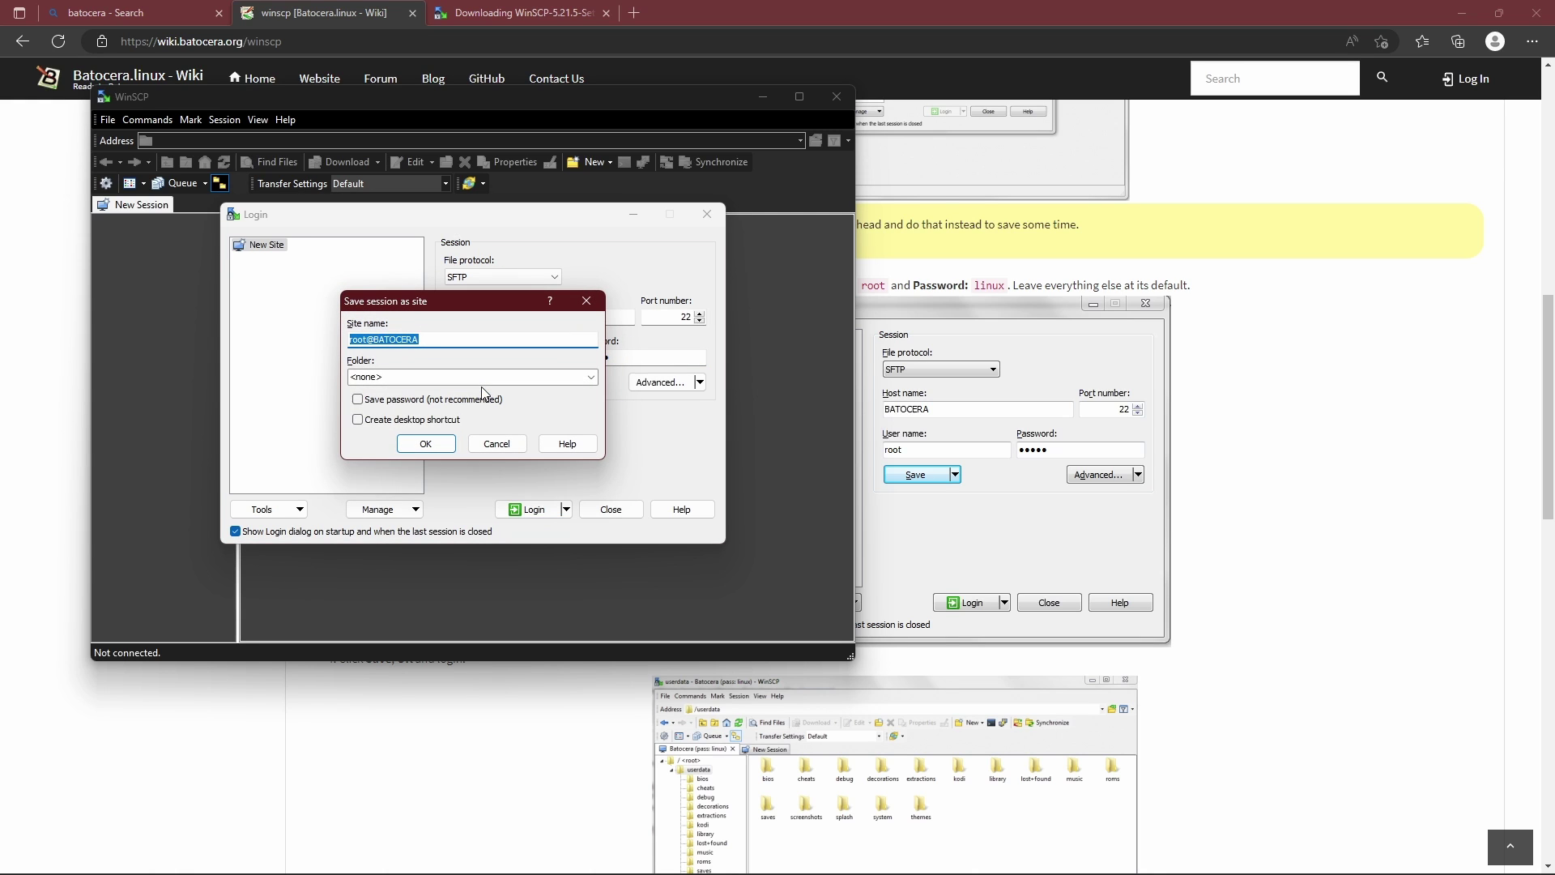
left_click(426, 442)
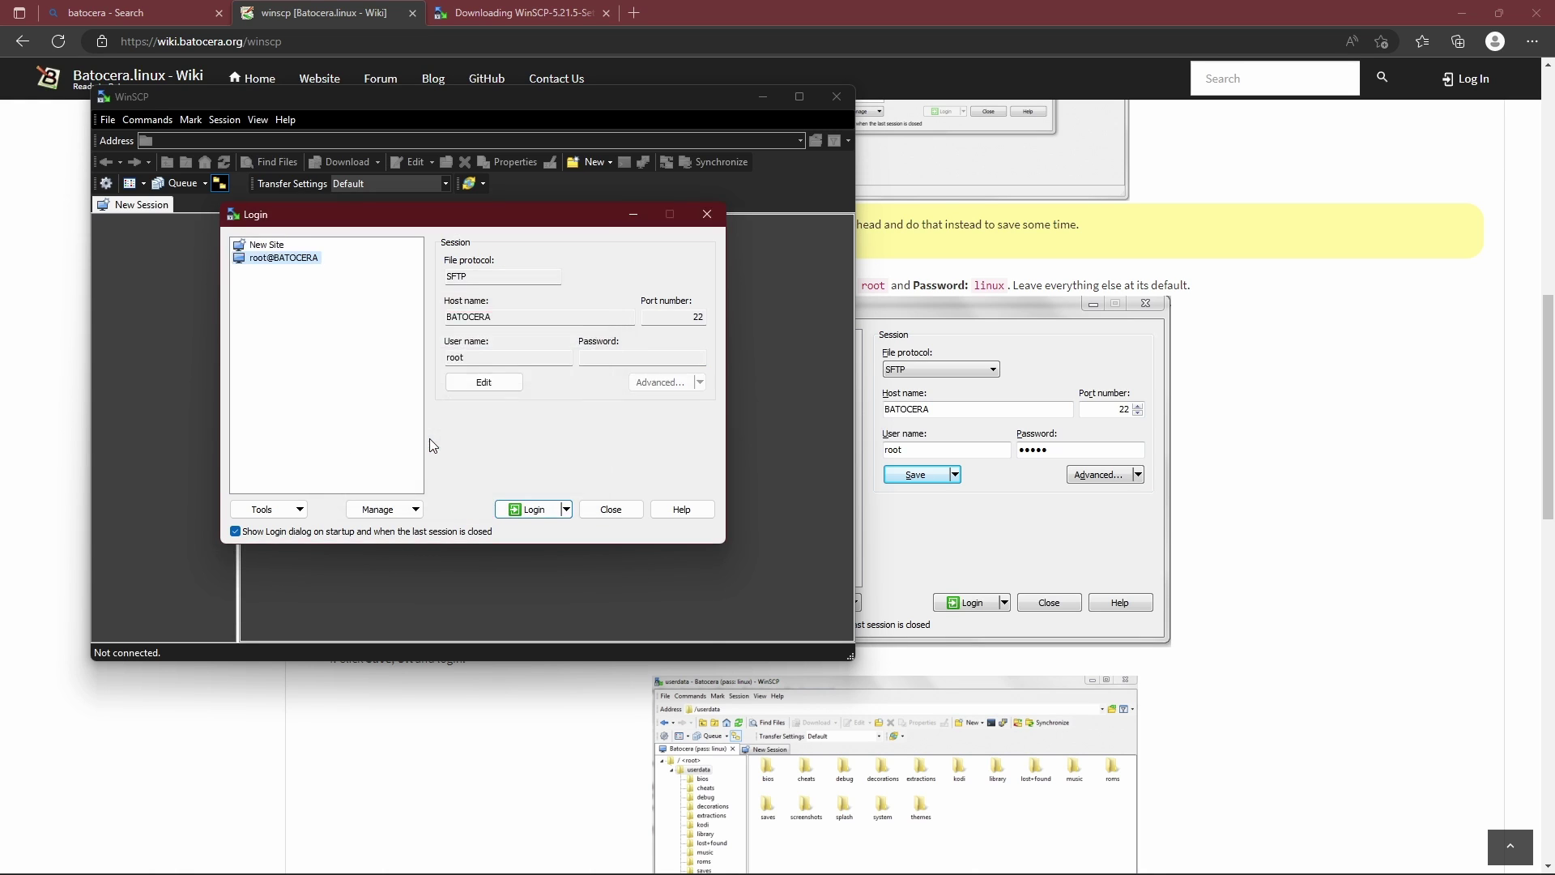
Connect to the BATOCERA site, trusting its host key and entering the root password.
left_click(528, 510)
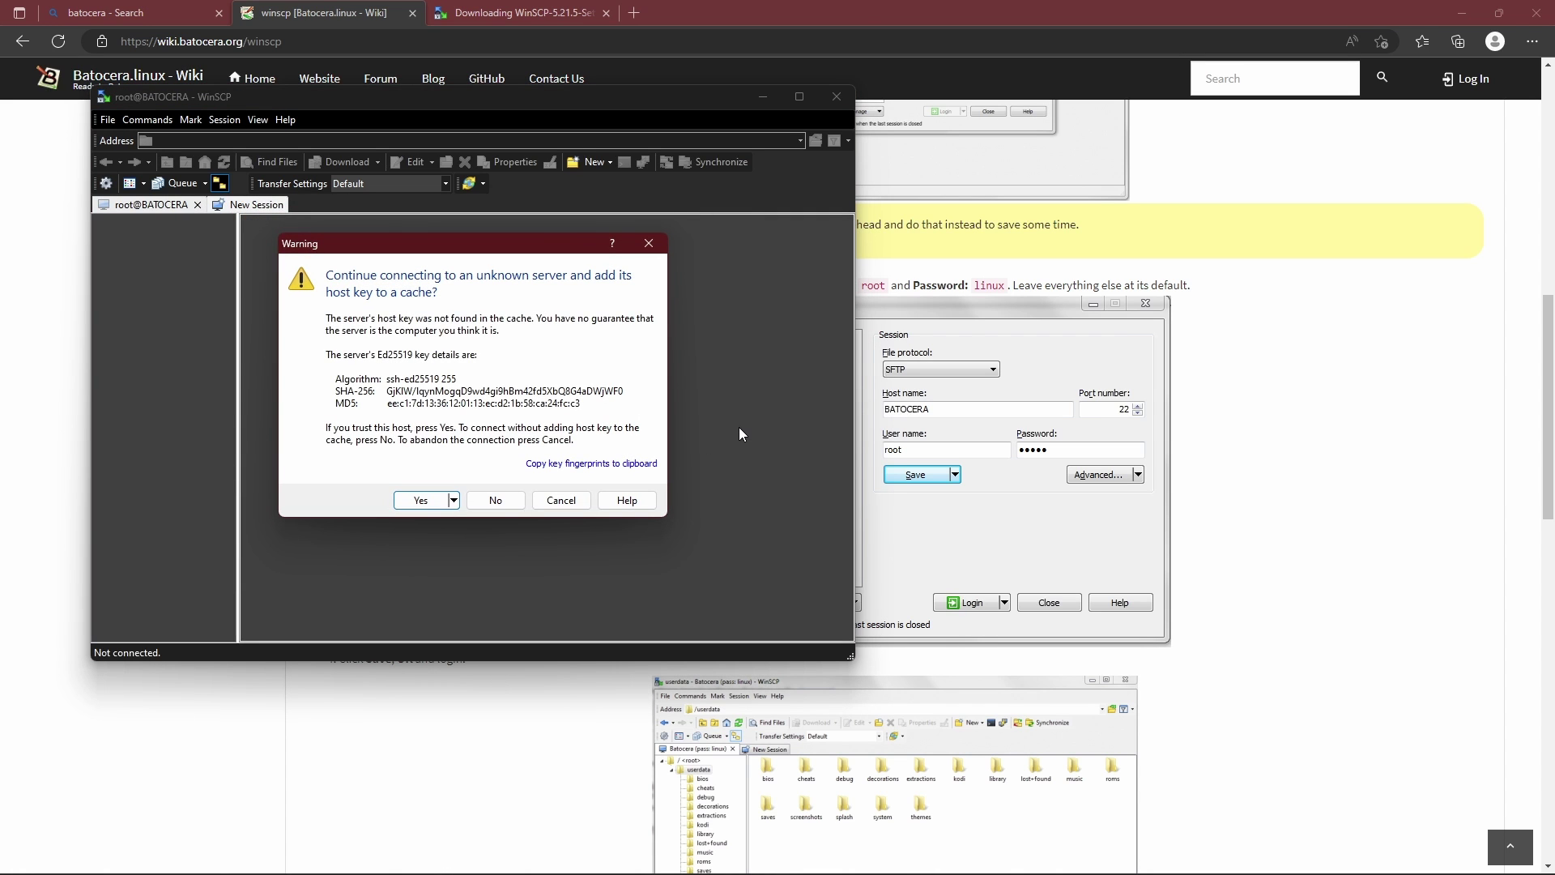
left_click(420, 500)
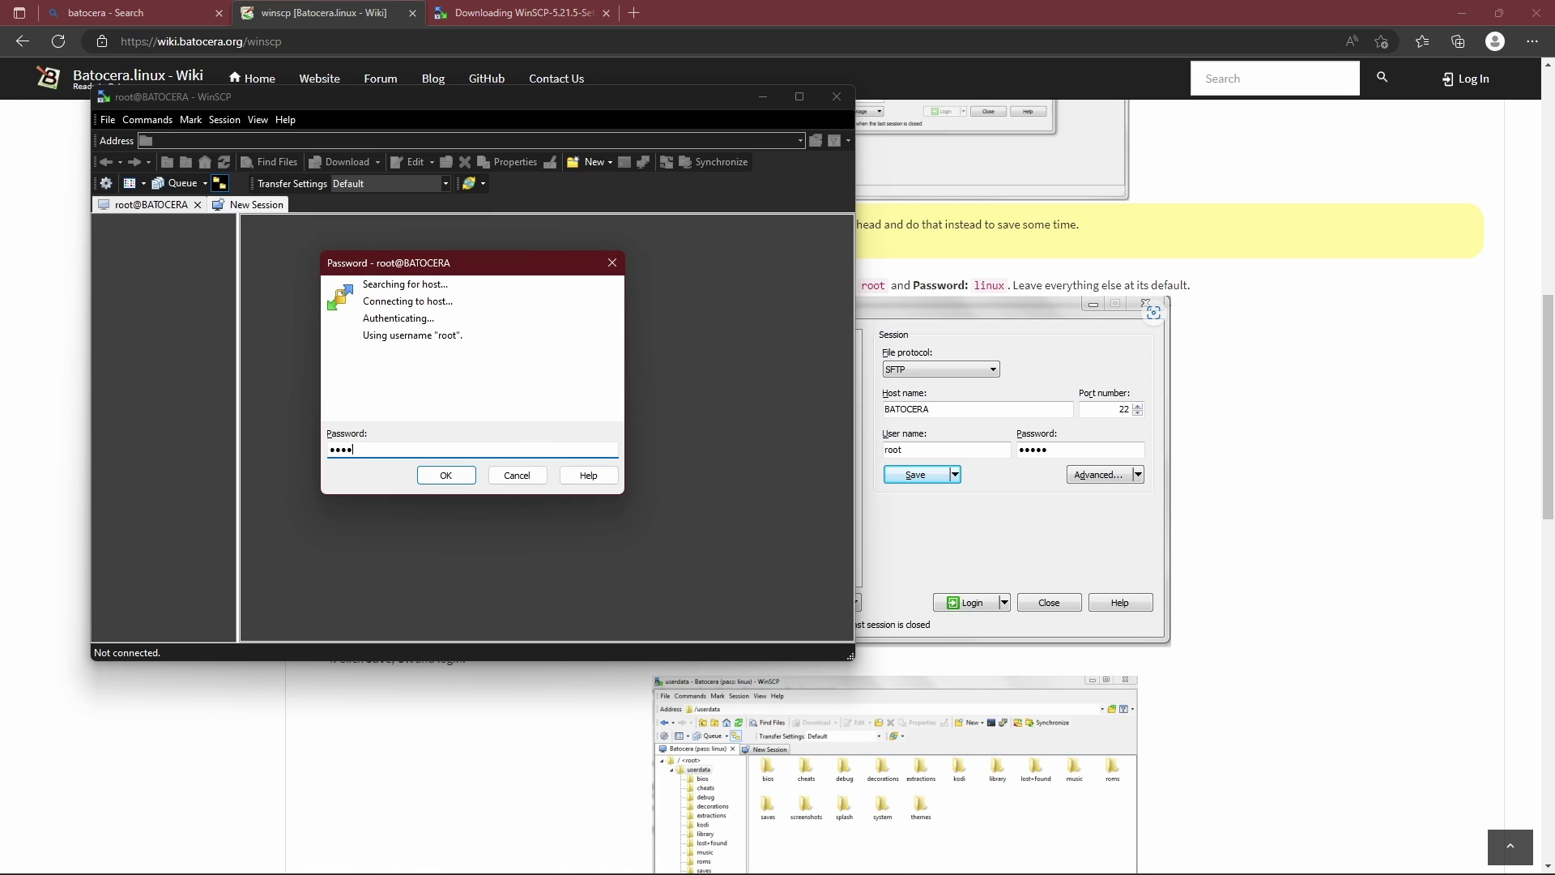
type("linux")
left_click(454, 478)
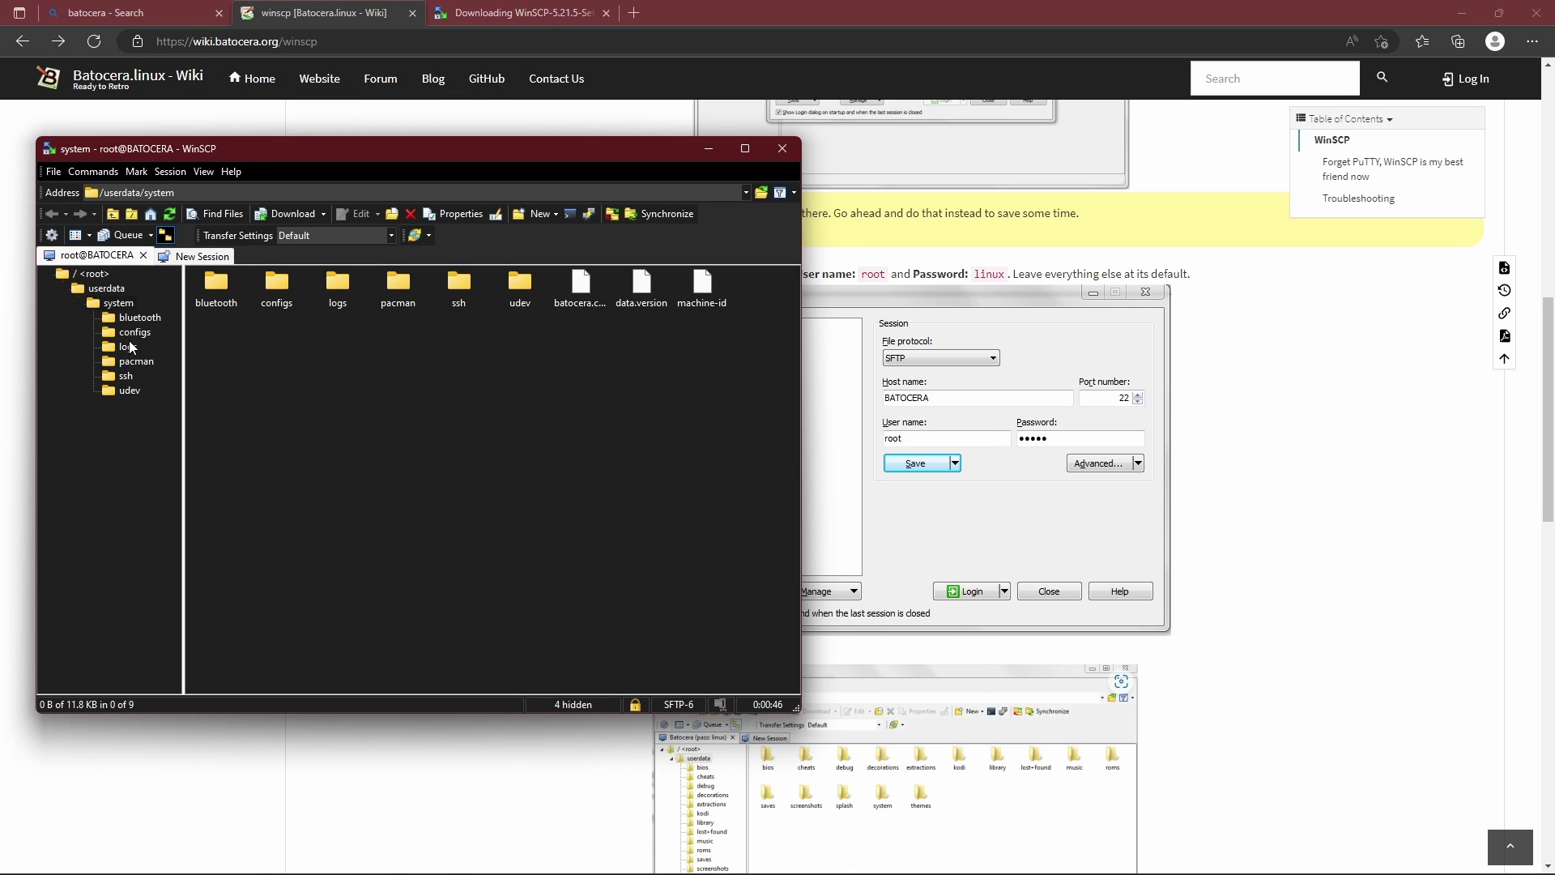
Maximize WinSCP and browse /userdata, then roms, ending in the bios folder.
left_click(118, 290)
left_click(744, 148)
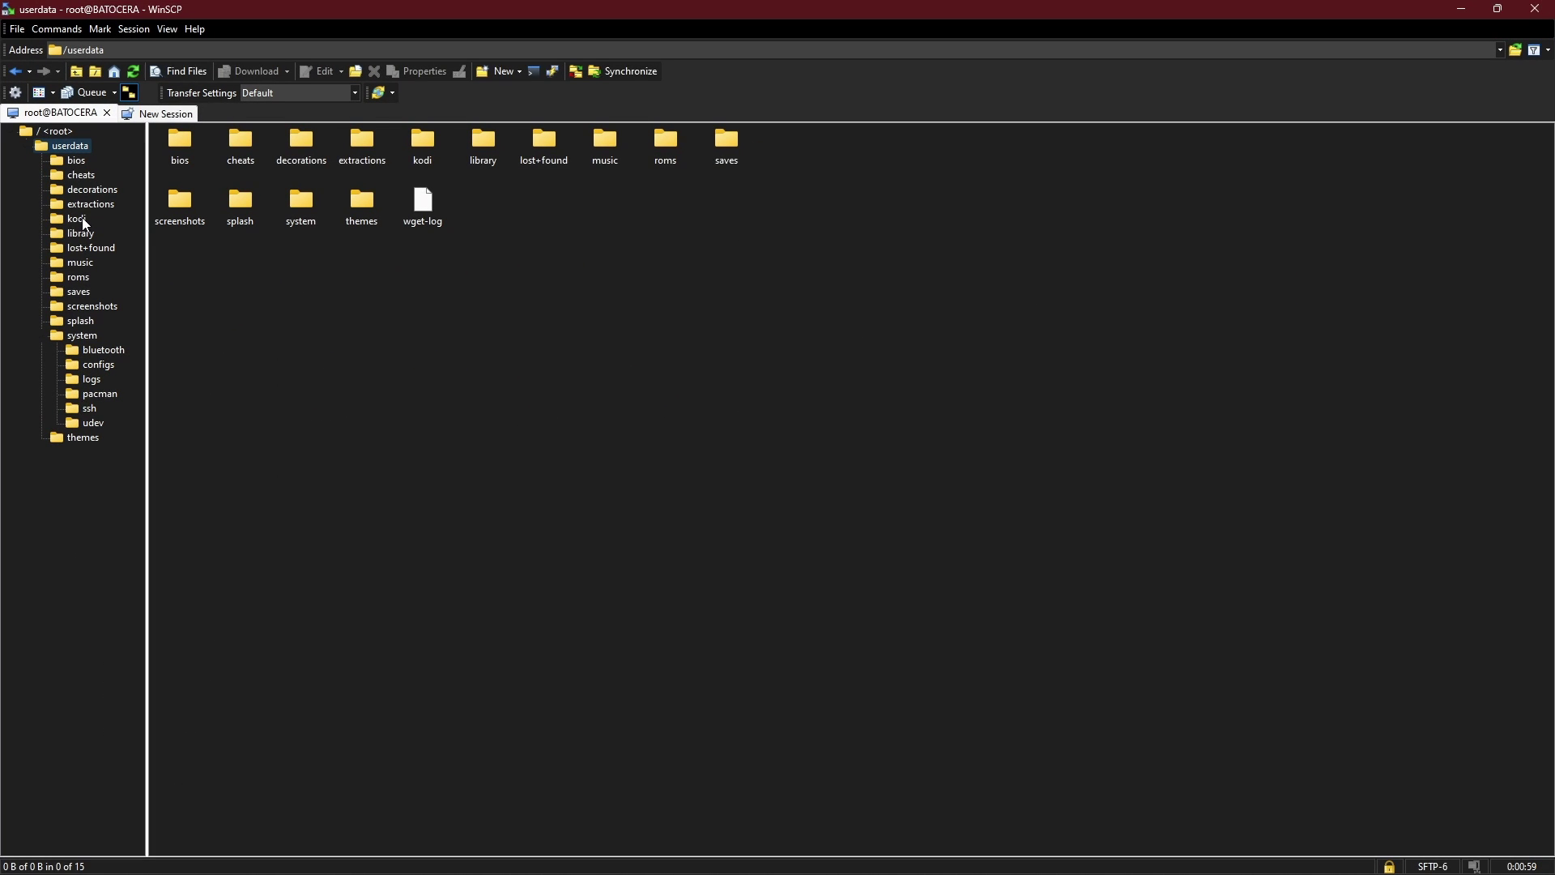
left_click(80, 277)
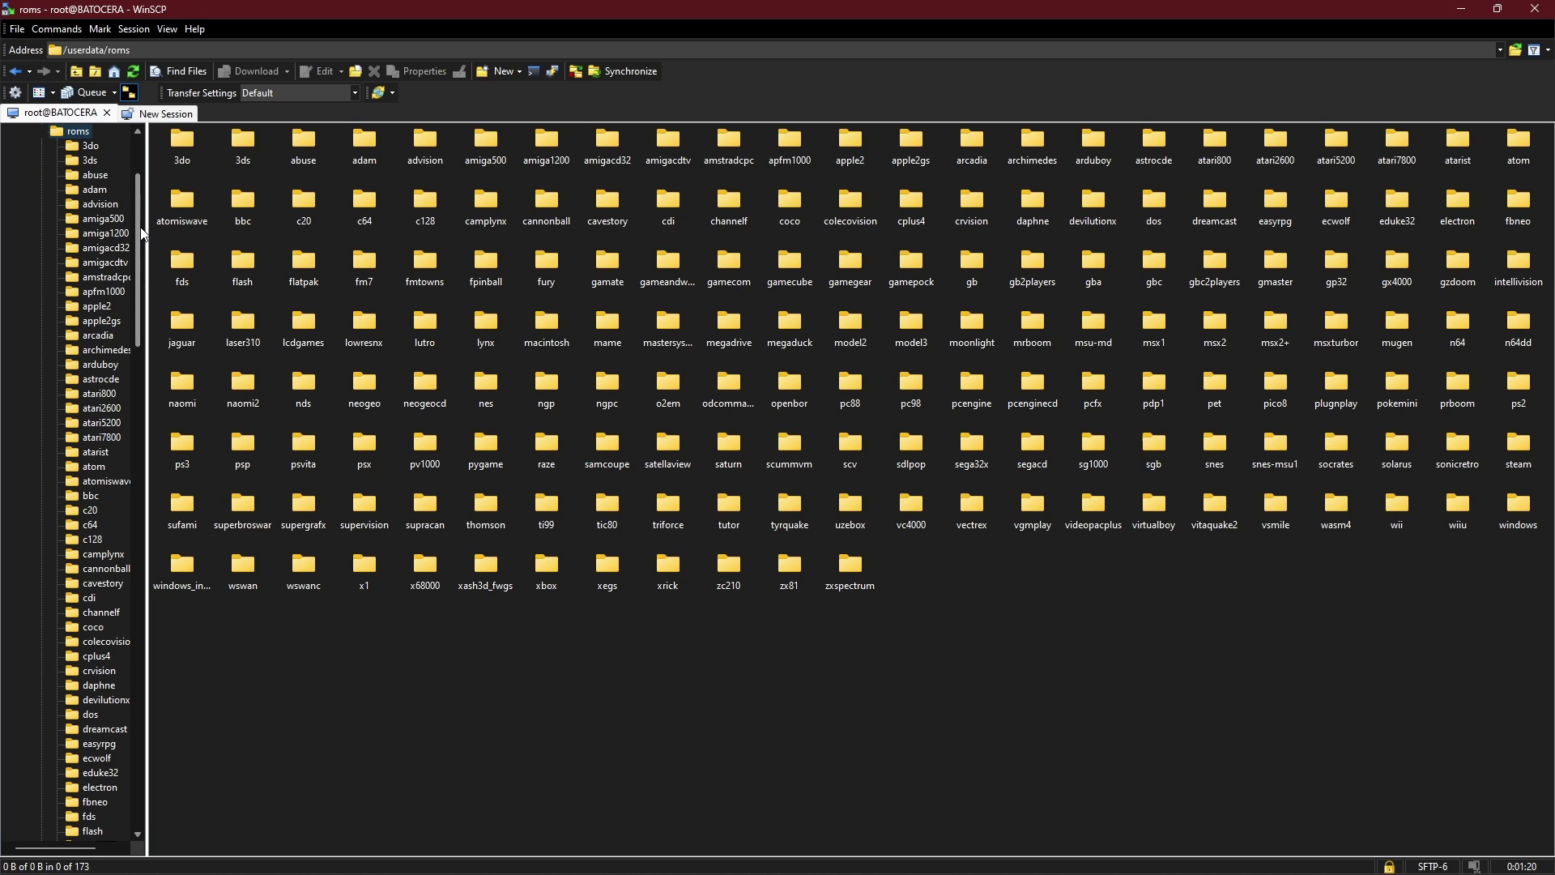
scroll(142, 233, "up", 3)
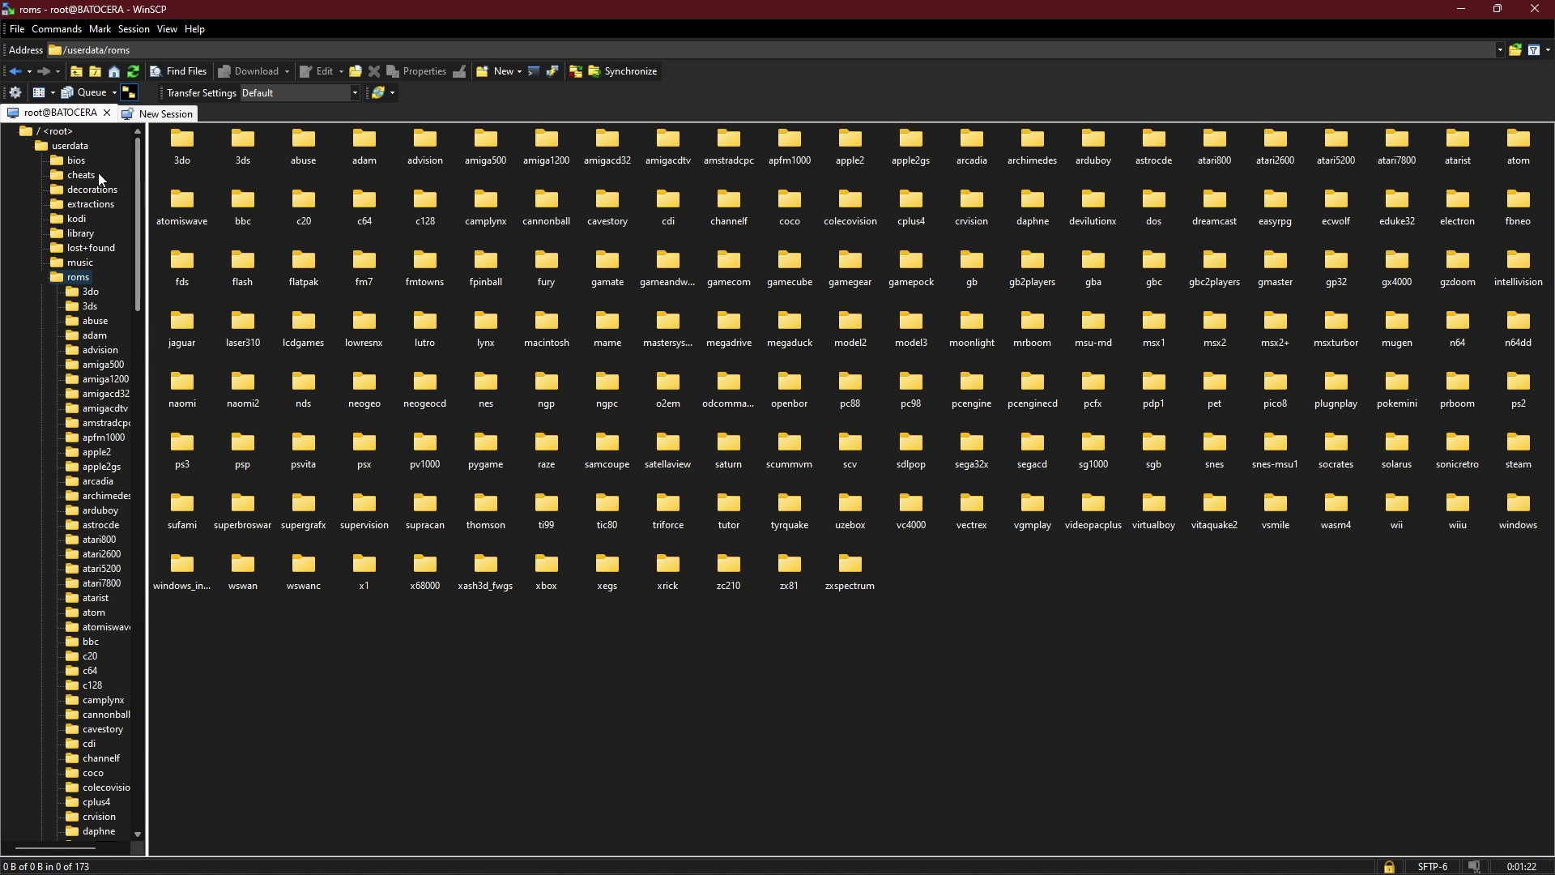
left_click(76, 161)
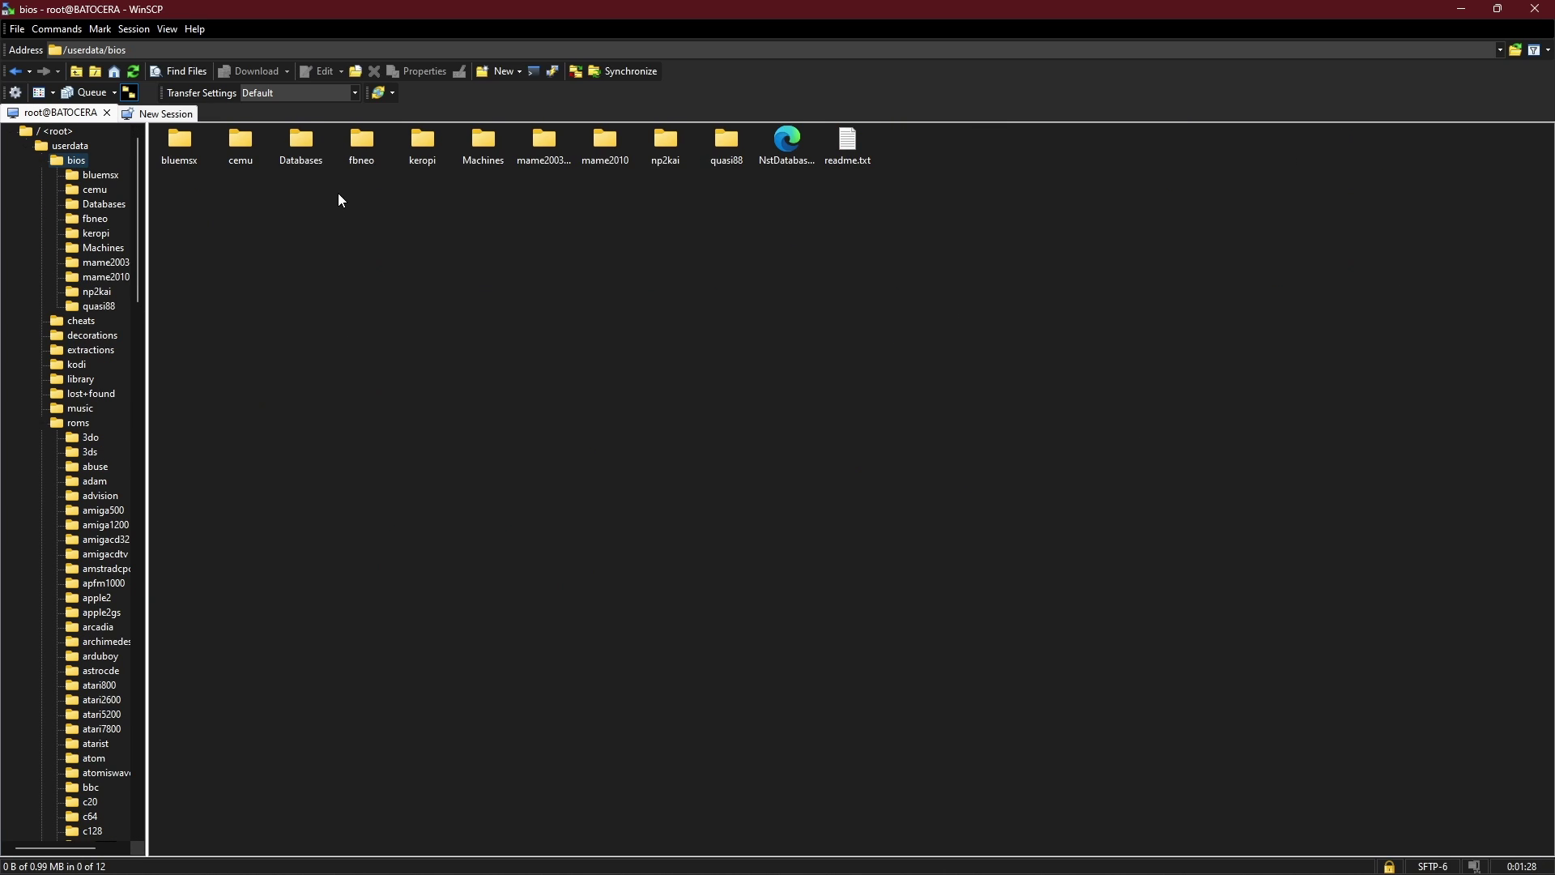
Return to the roms folder and log back in to BATOCERA with the root password.
left_click(79, 423)
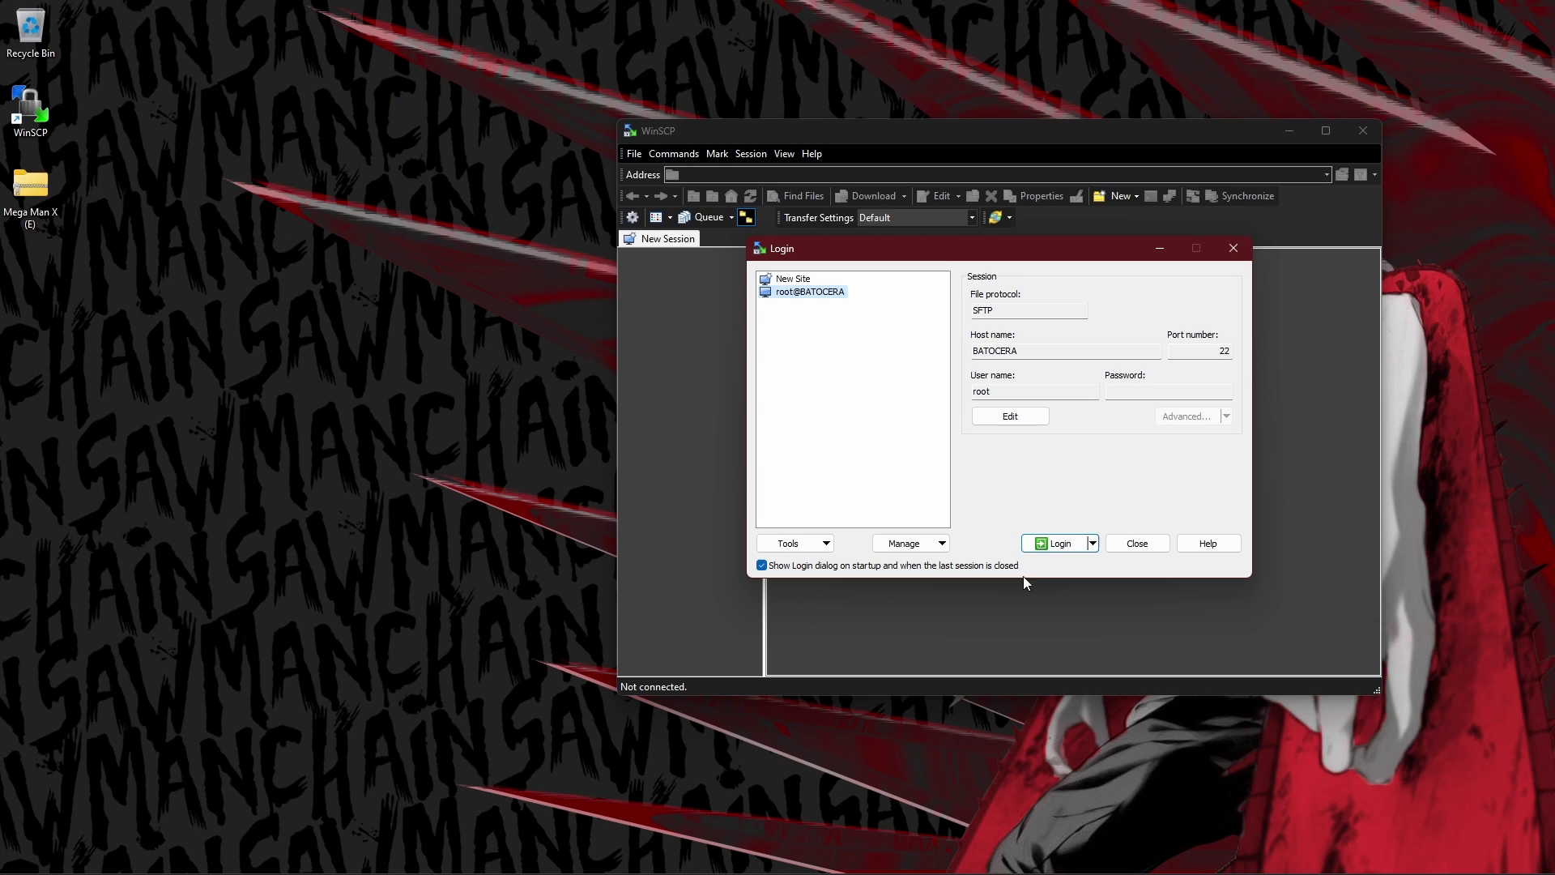
left_click(1056, 538)
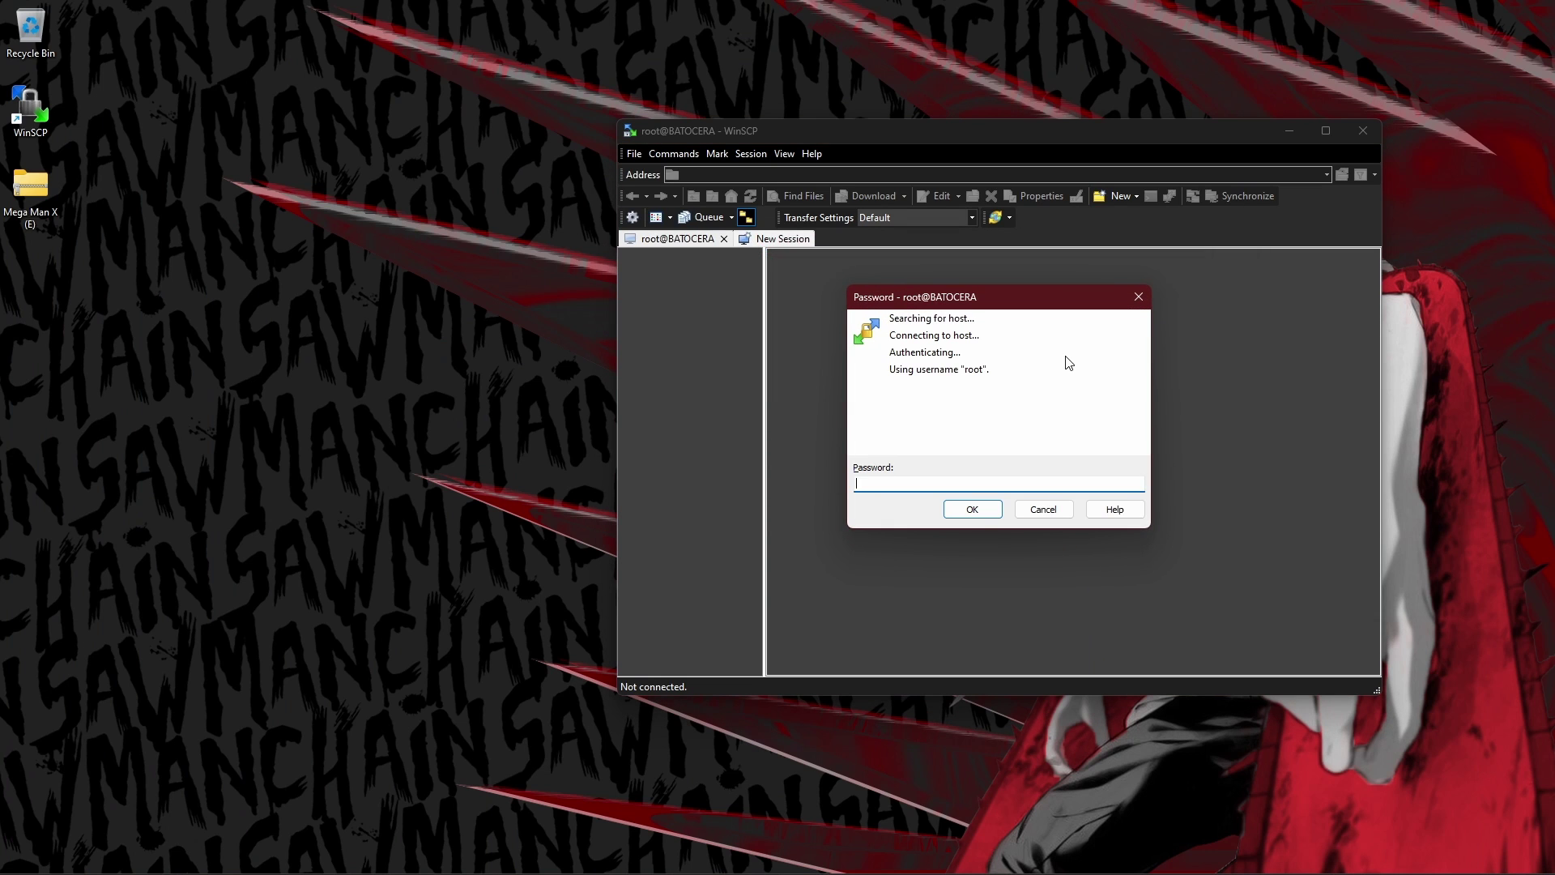
type("linux")
key("Return")
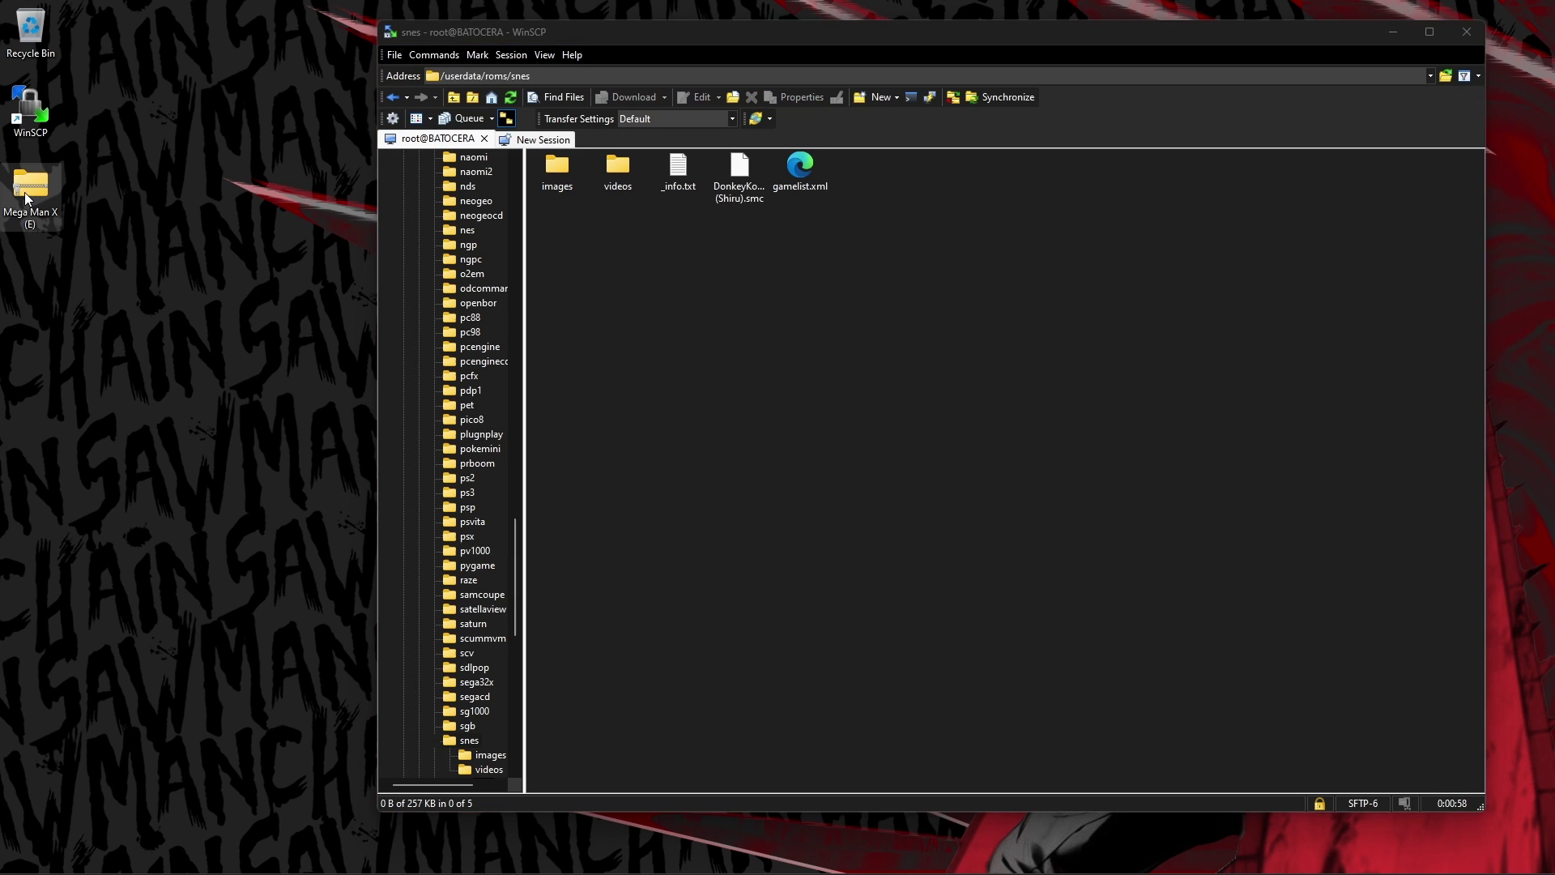
Drag Mega Man X (E) into /userdata/roms/snes, then close WinSCP.
left_click_drag(26, 199, 731, 298)
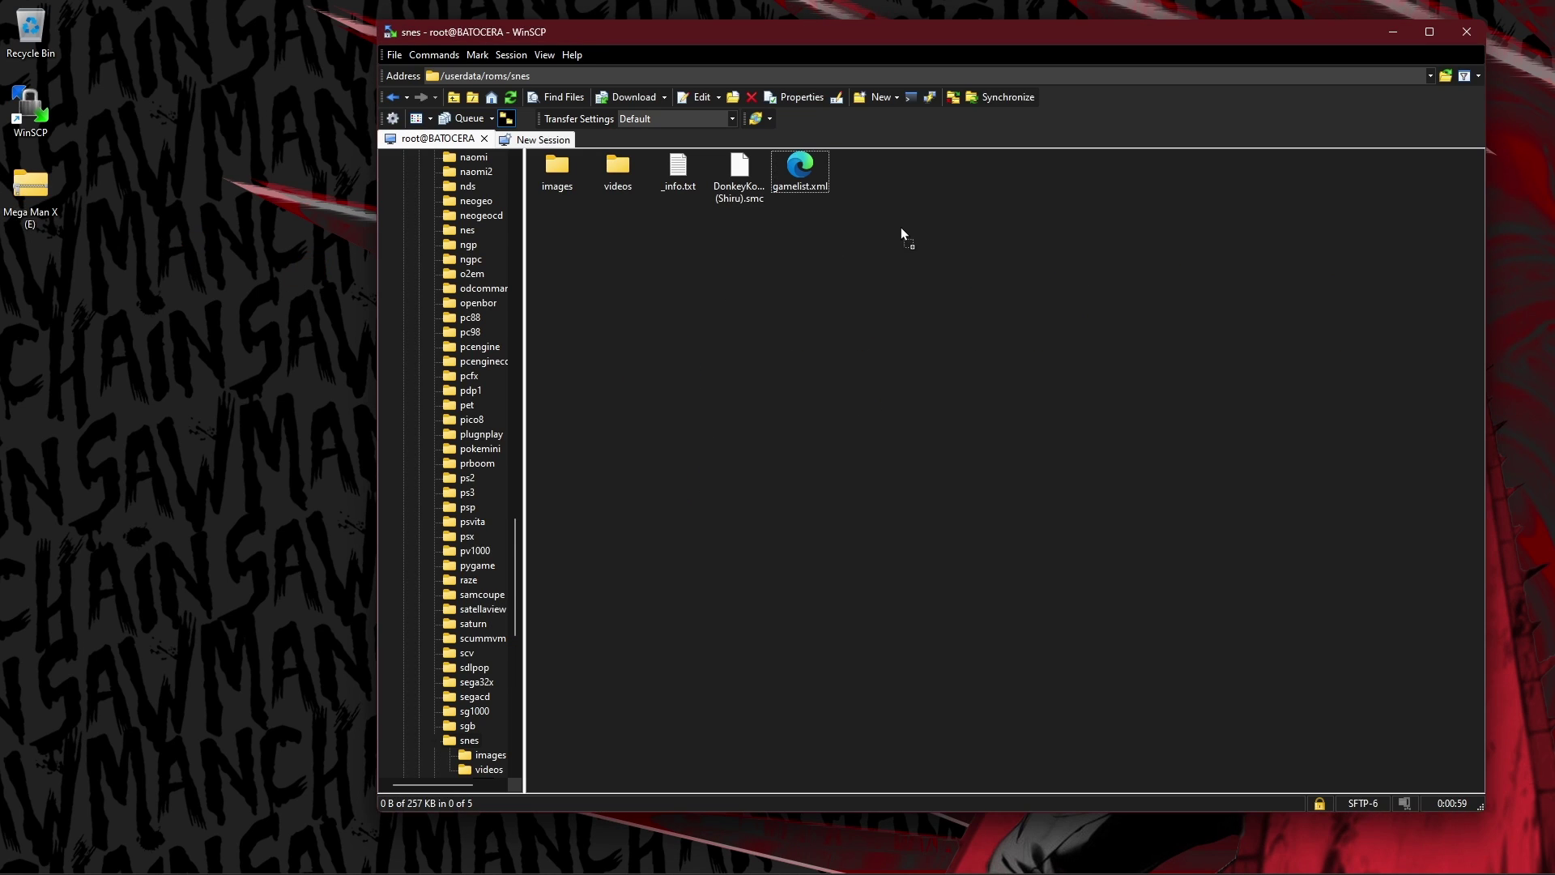
left_click_drag(902, 227, 901, 221)
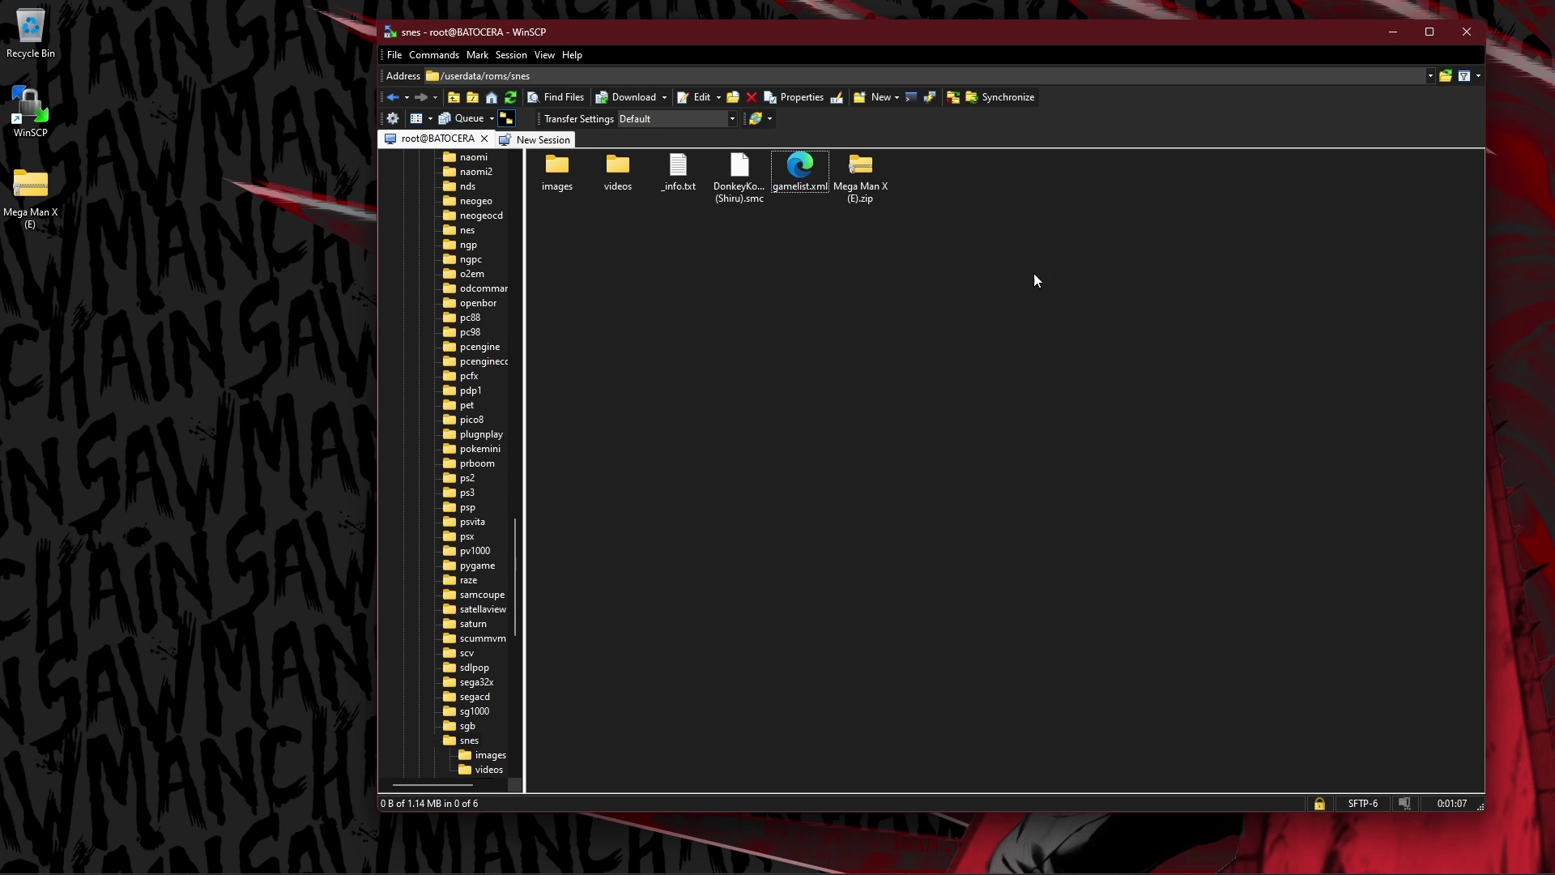
left_click(1467, 34)
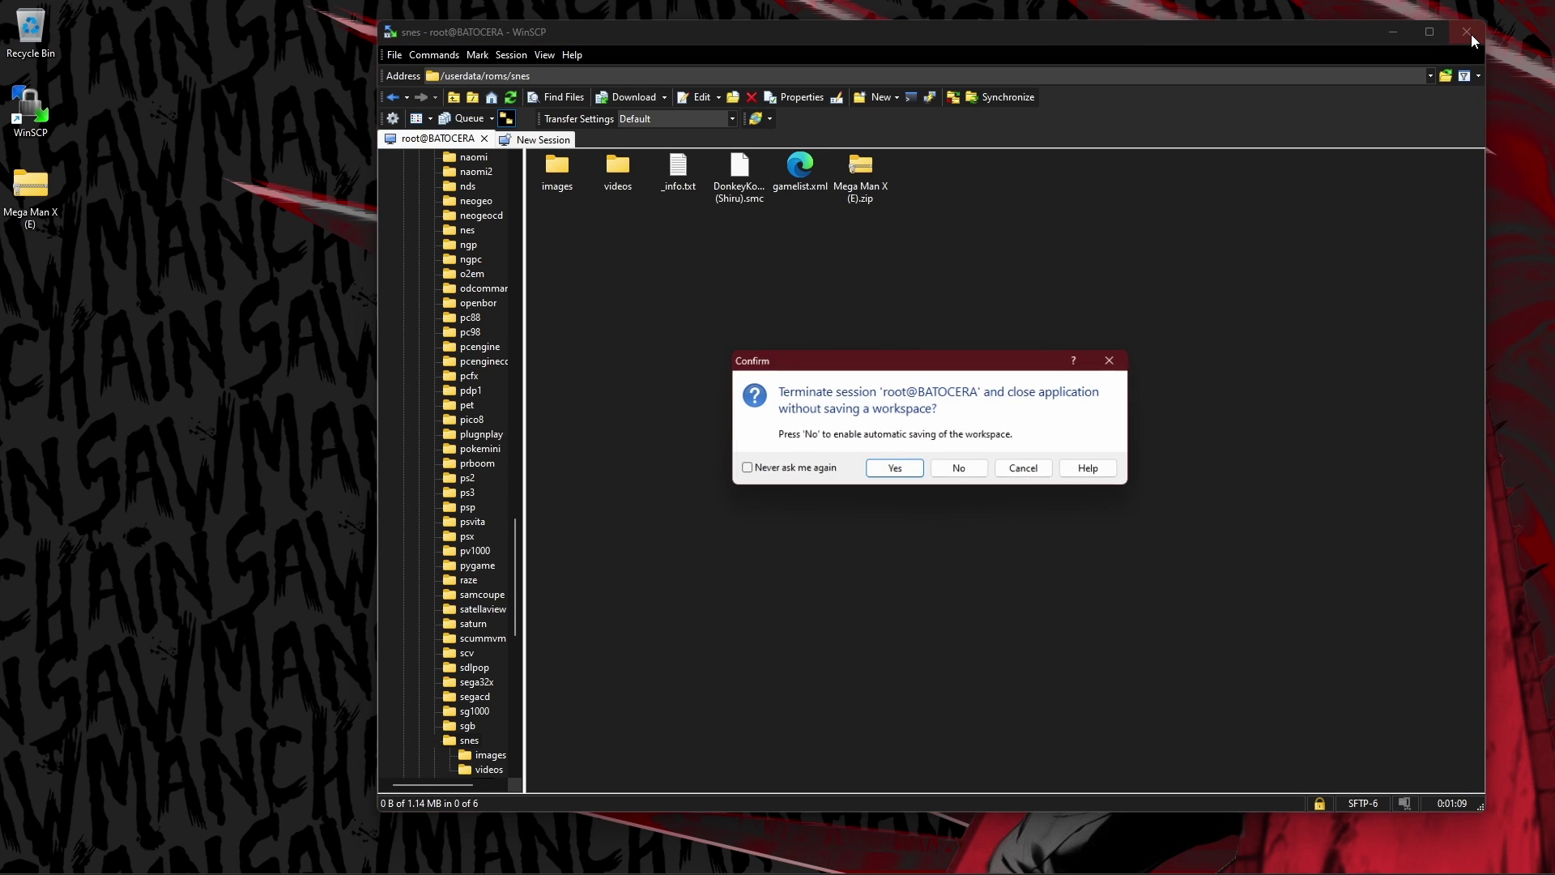
Confirm closing WinSCP, then in Dolphin close the BATOCERA tab and show Home.
left_click(905, 472)
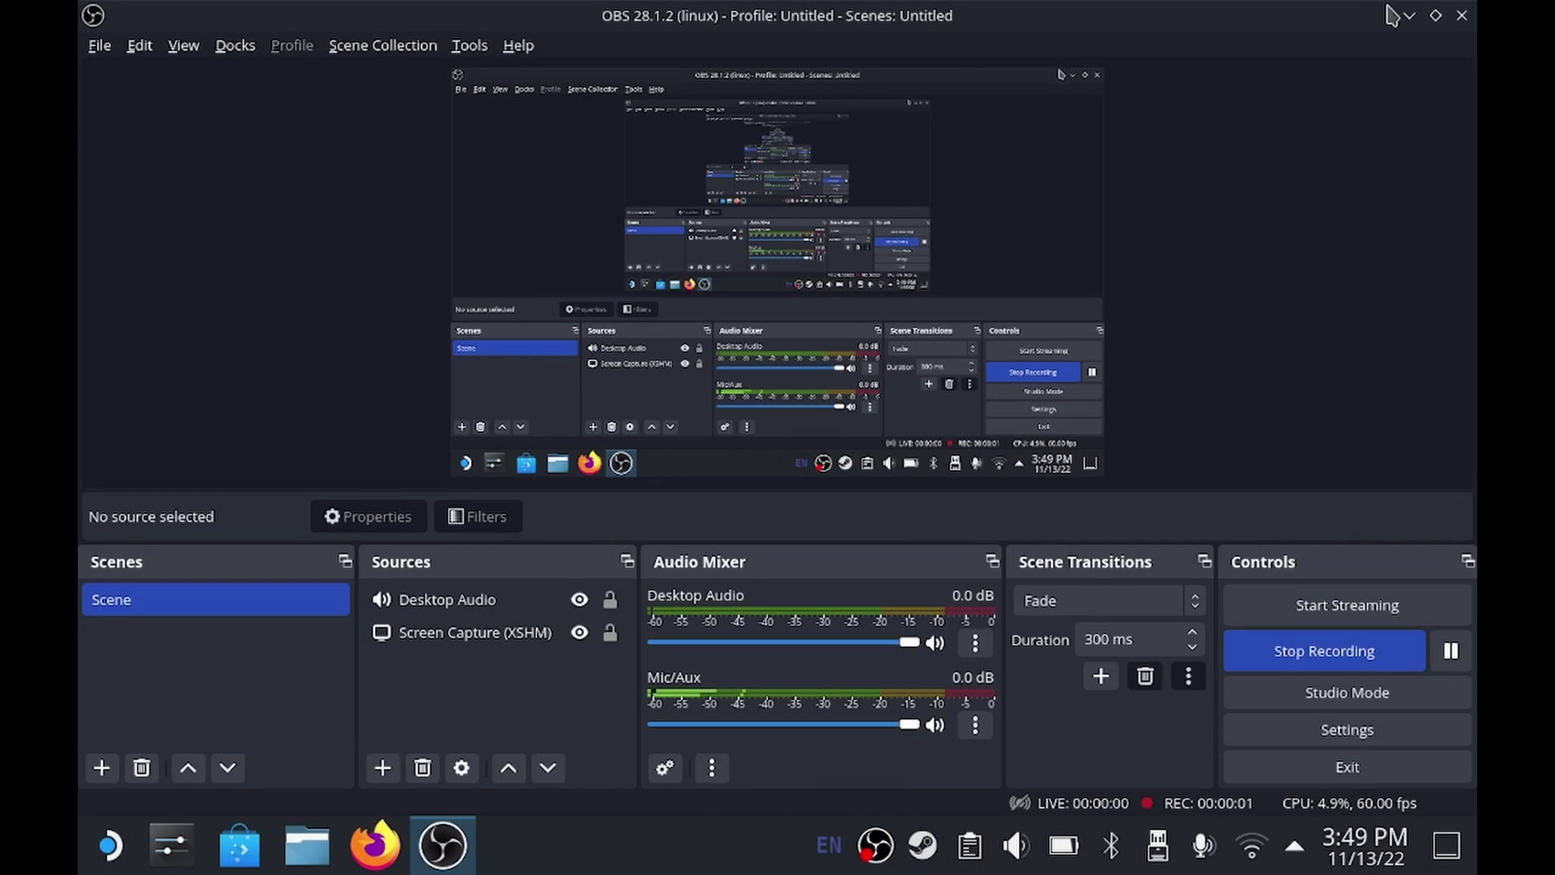
left_click(1409, 16)
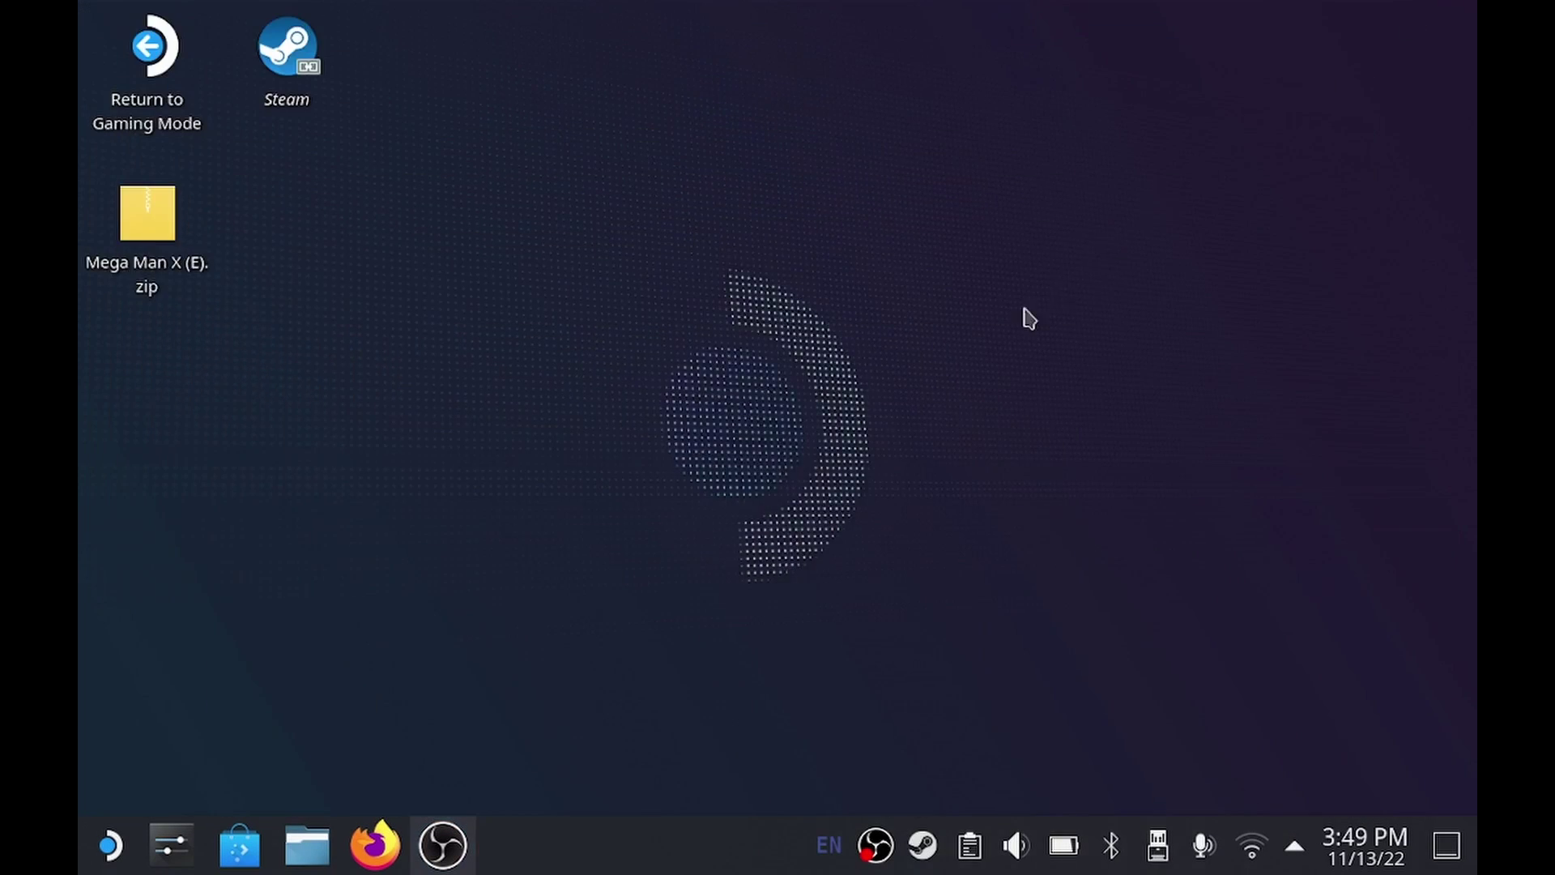
left_click(307, 845)
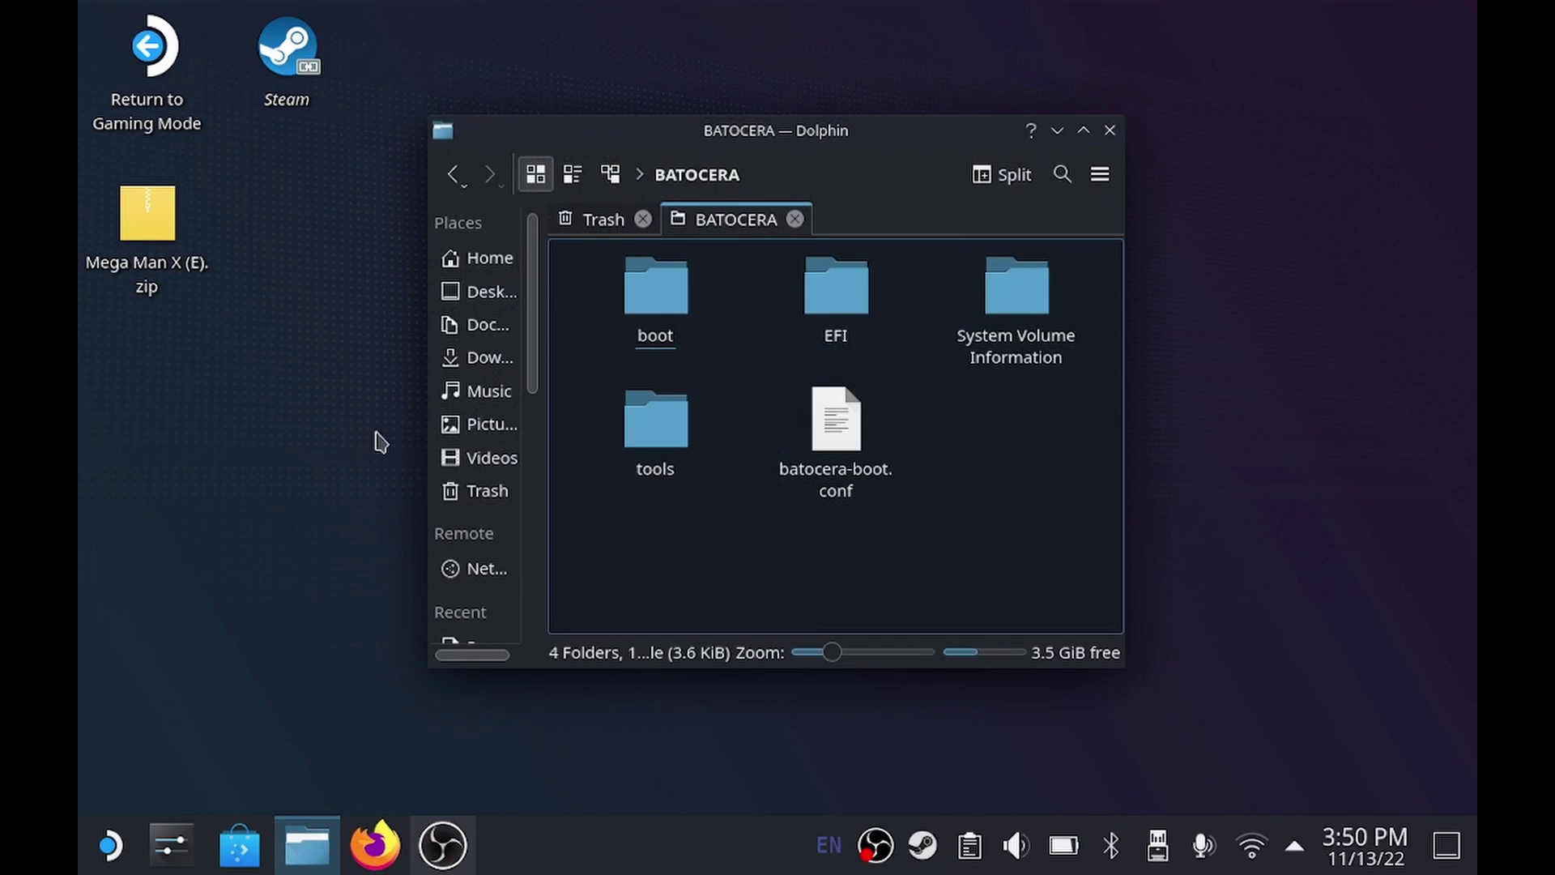
left_click(795, 220)
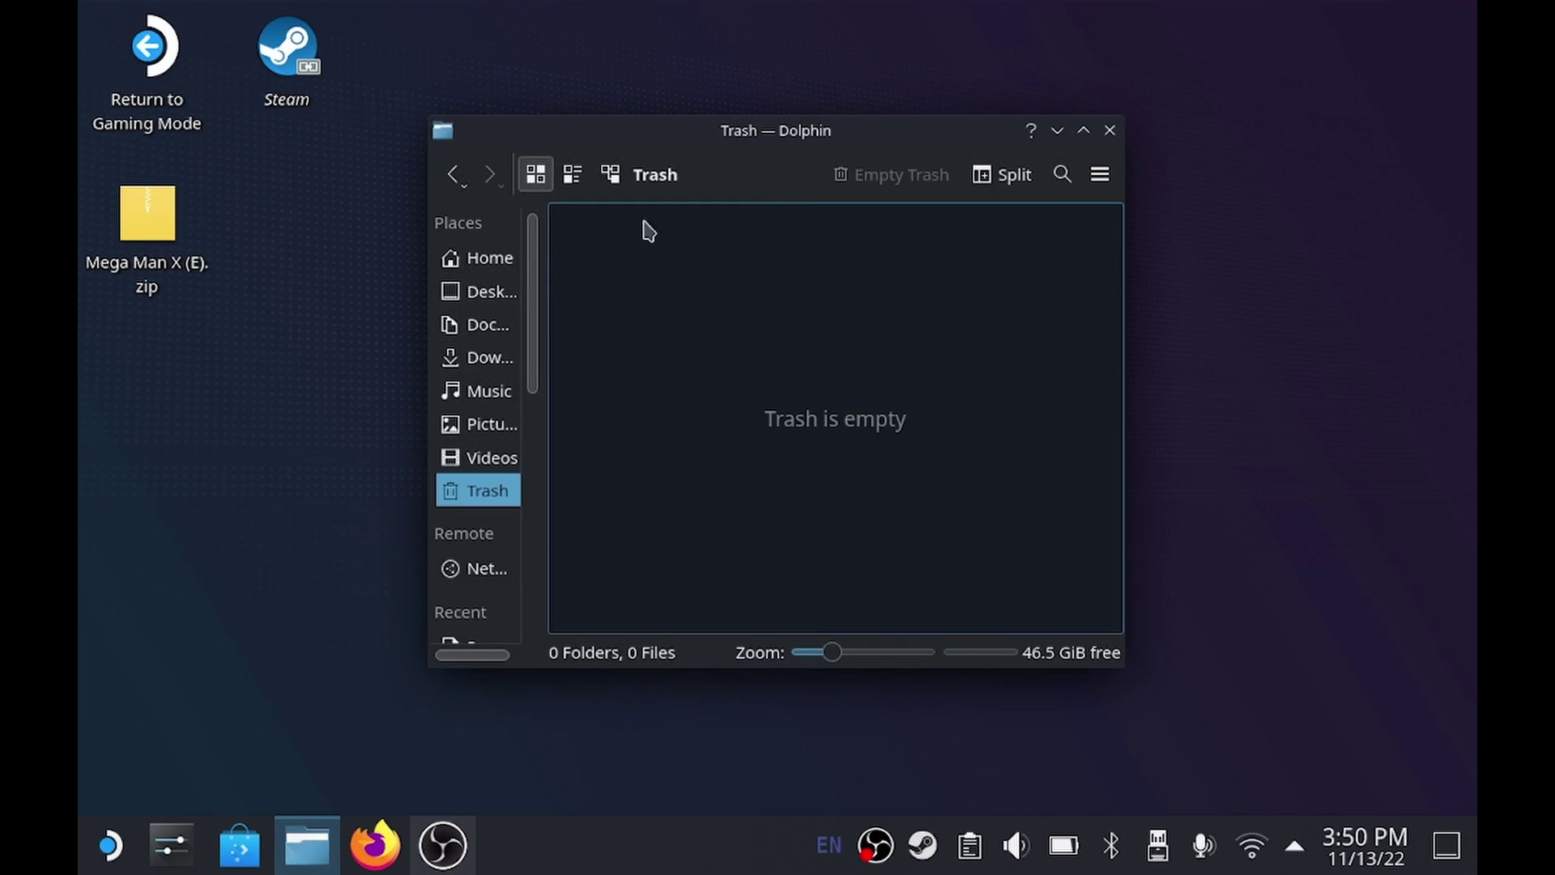
left_click(491, 259)
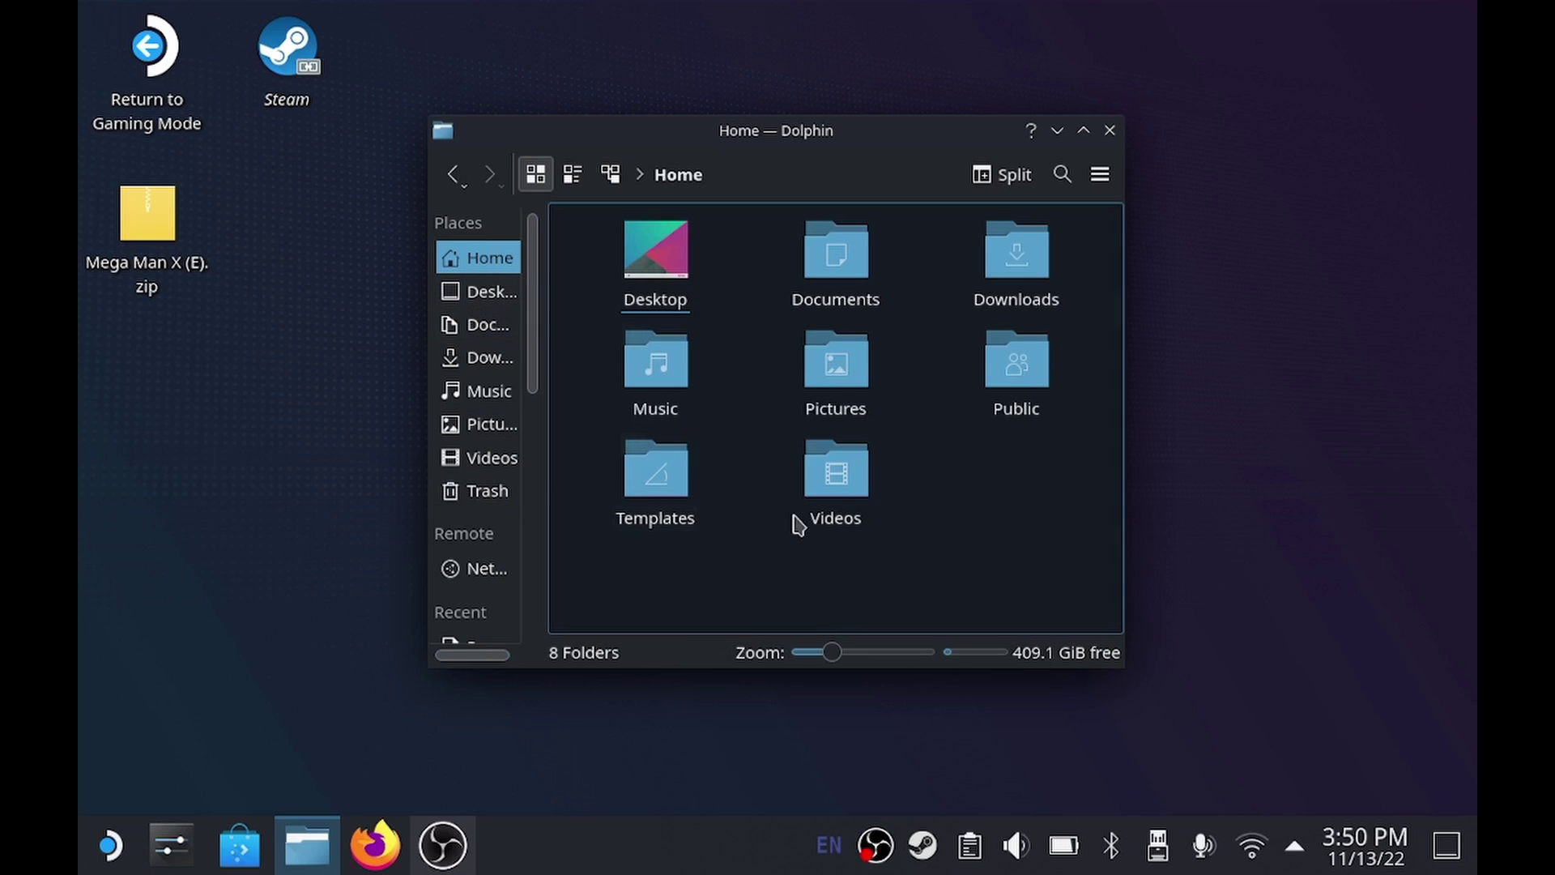
Open the SHARE drive's Properties and select its mount path /run/media/deck/SHARE.
left_click(535, 603)
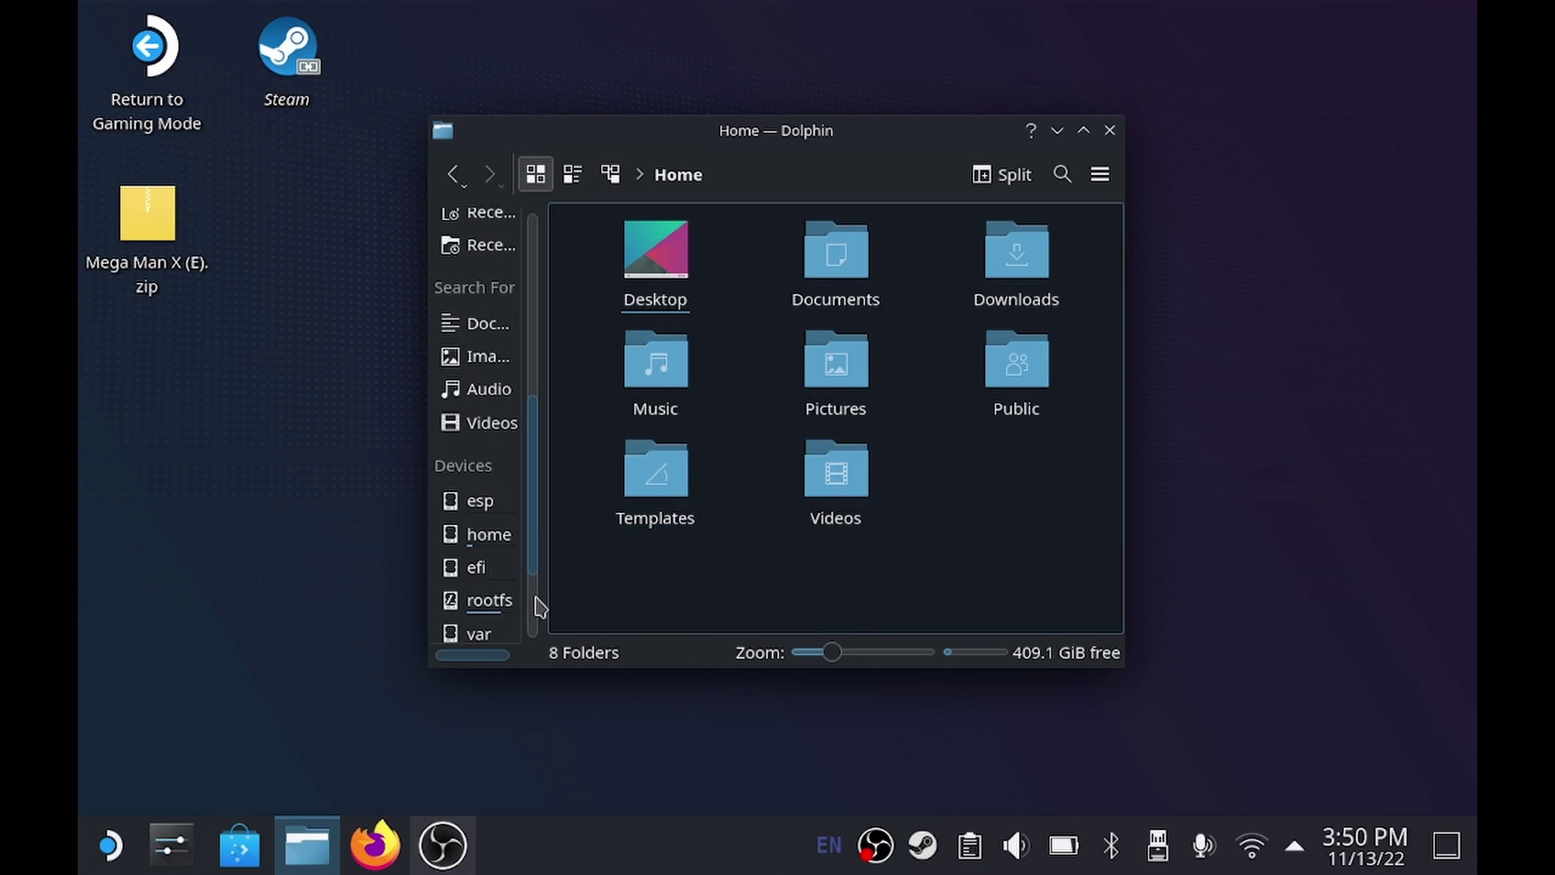
left_click(536, 605)
left_click(500, 631)
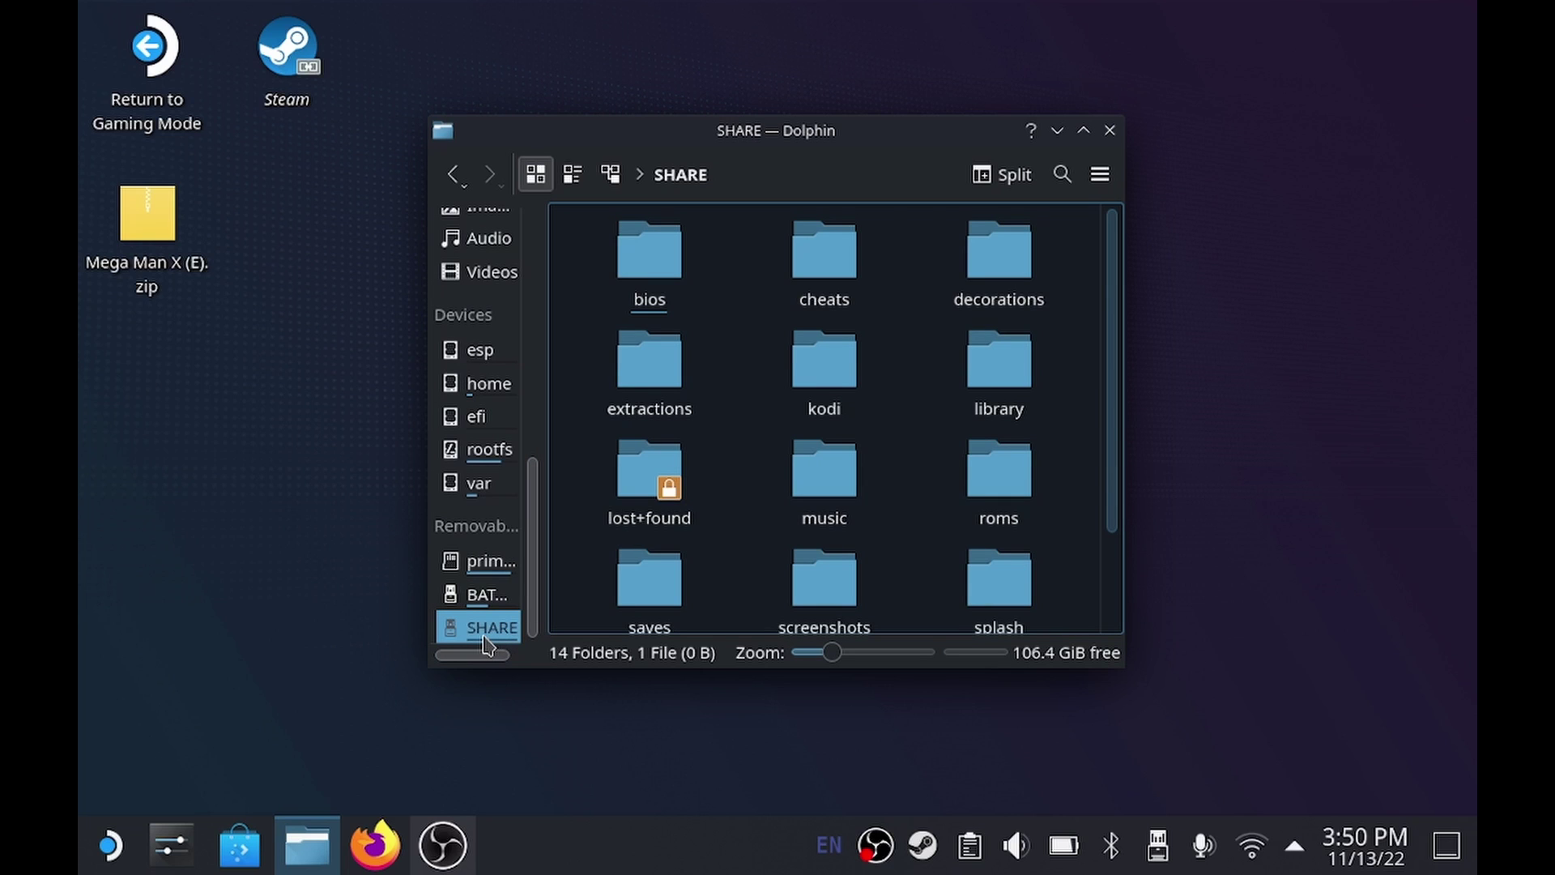
right_click(486, 639)
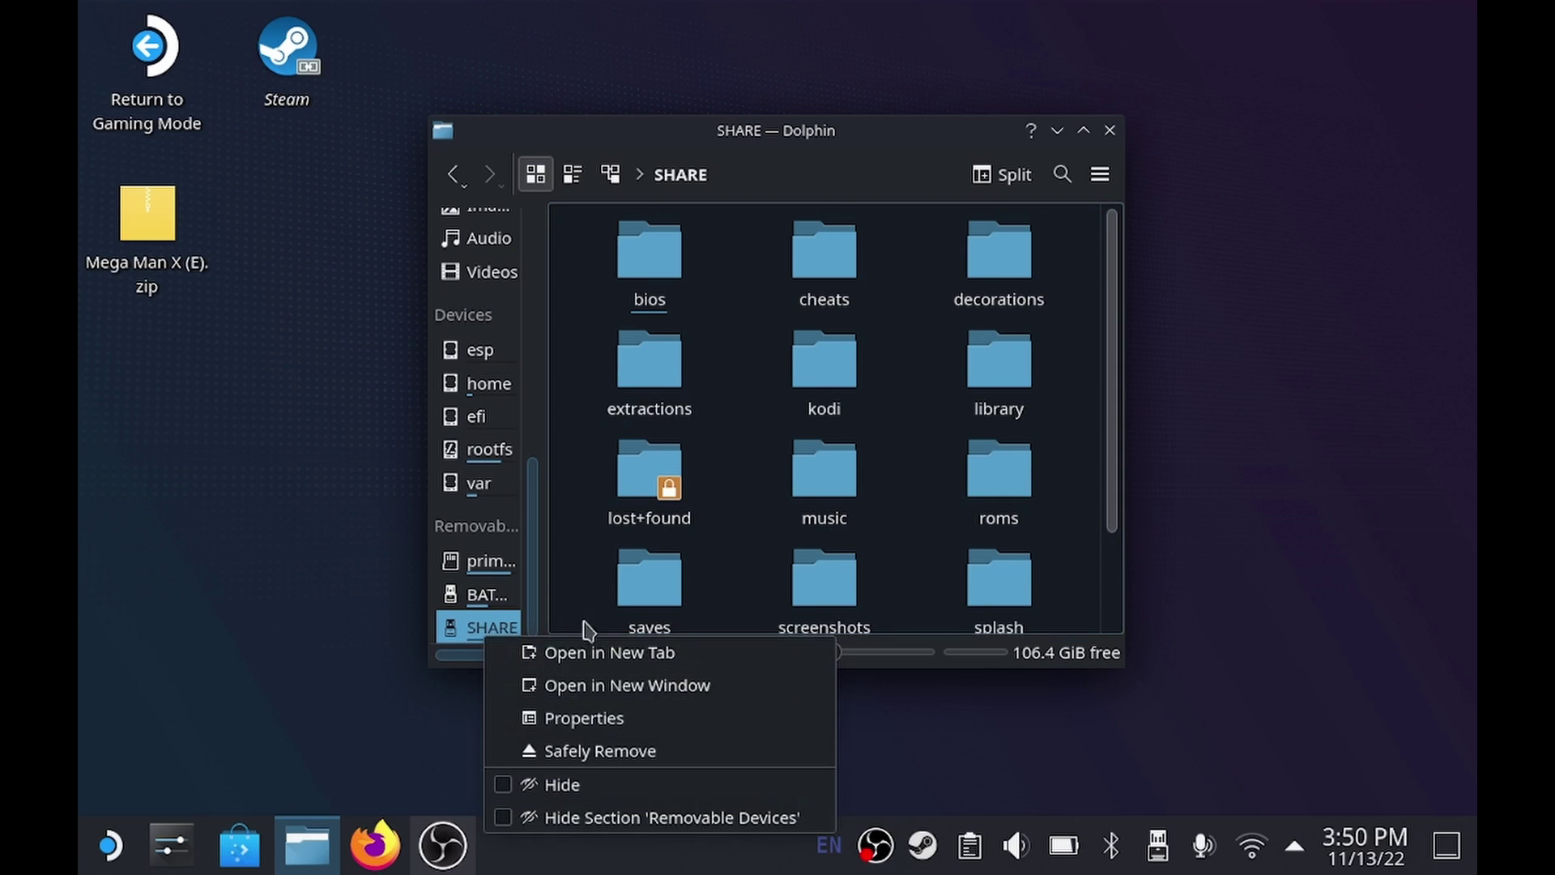
left_click(584, 719)
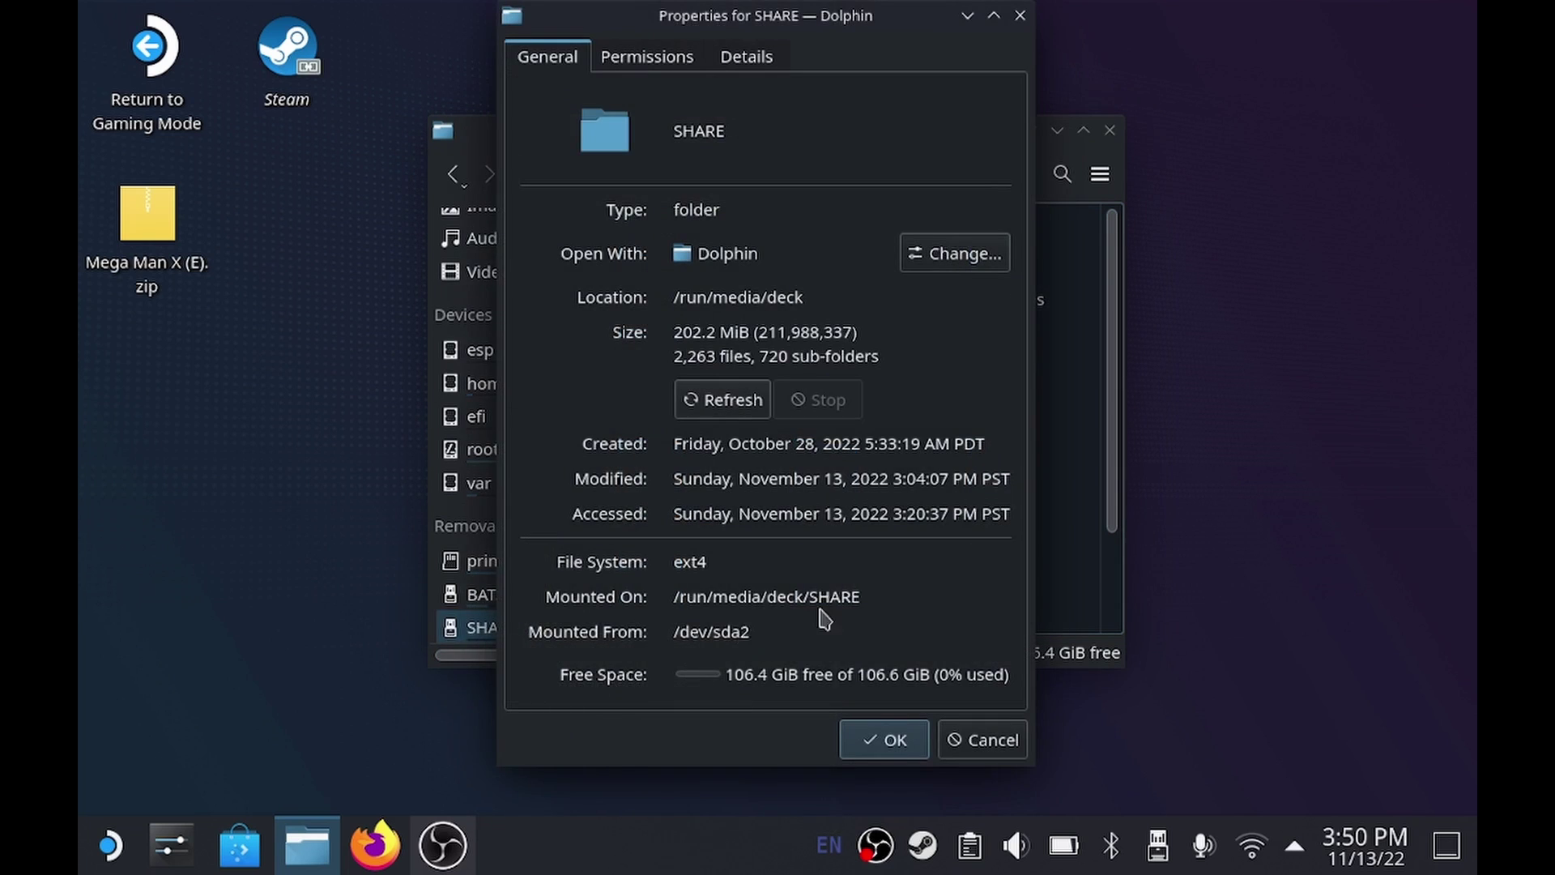
left_click_drag(860, 606, 673, 603)
right_click(701, 609)
Copy the SHARE mount path, launch Konsole, and set a new deck password with passwd.
left_click(722, 613)
key("Escape")
left_click(111, 845)
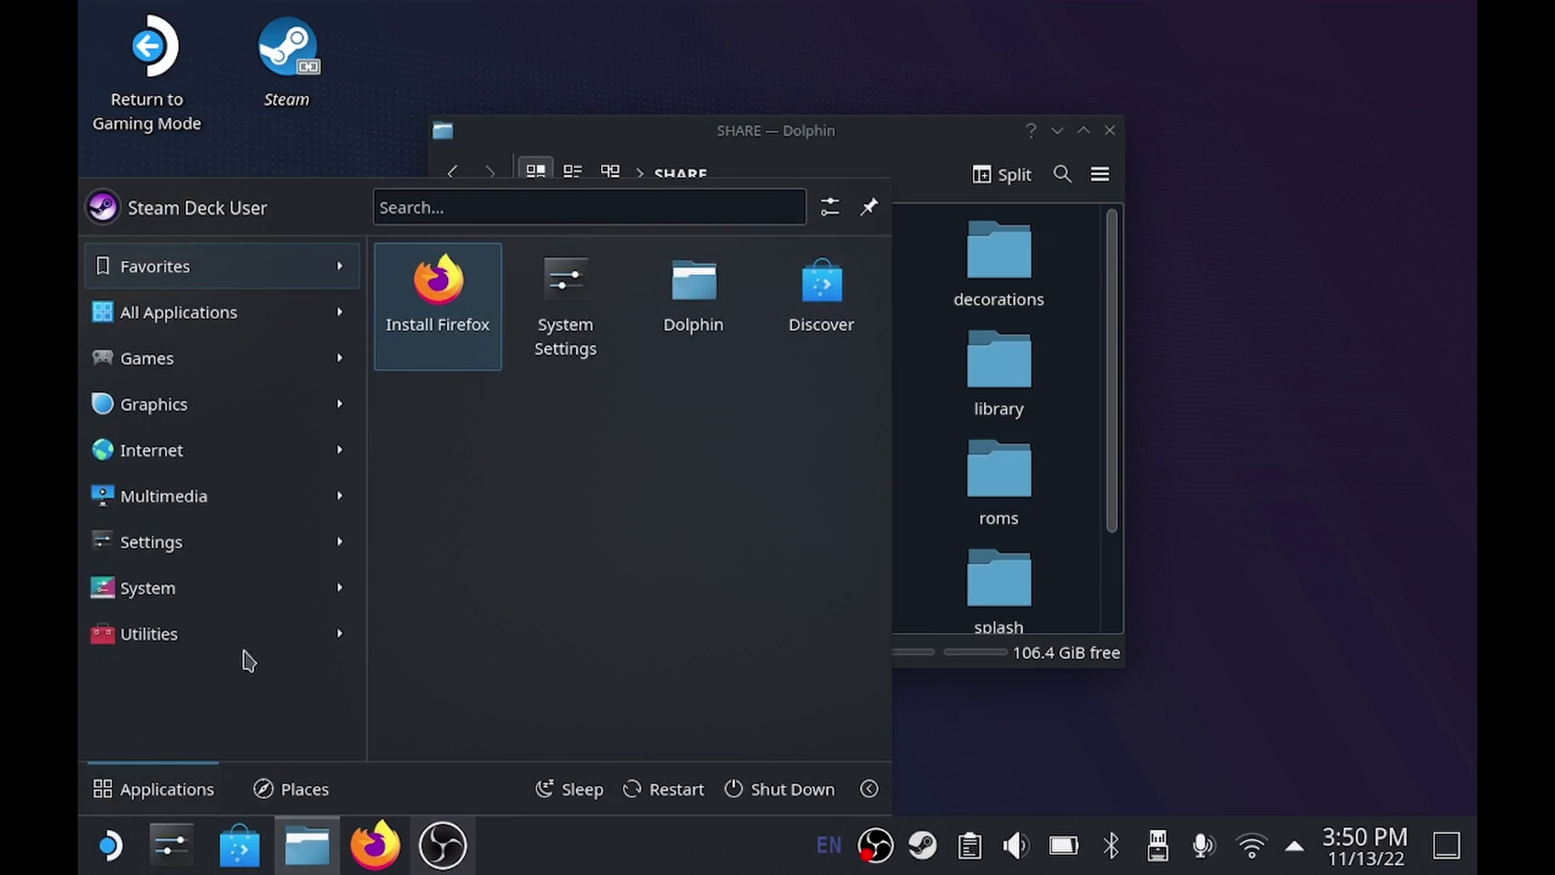
mouse_move(270, 589)
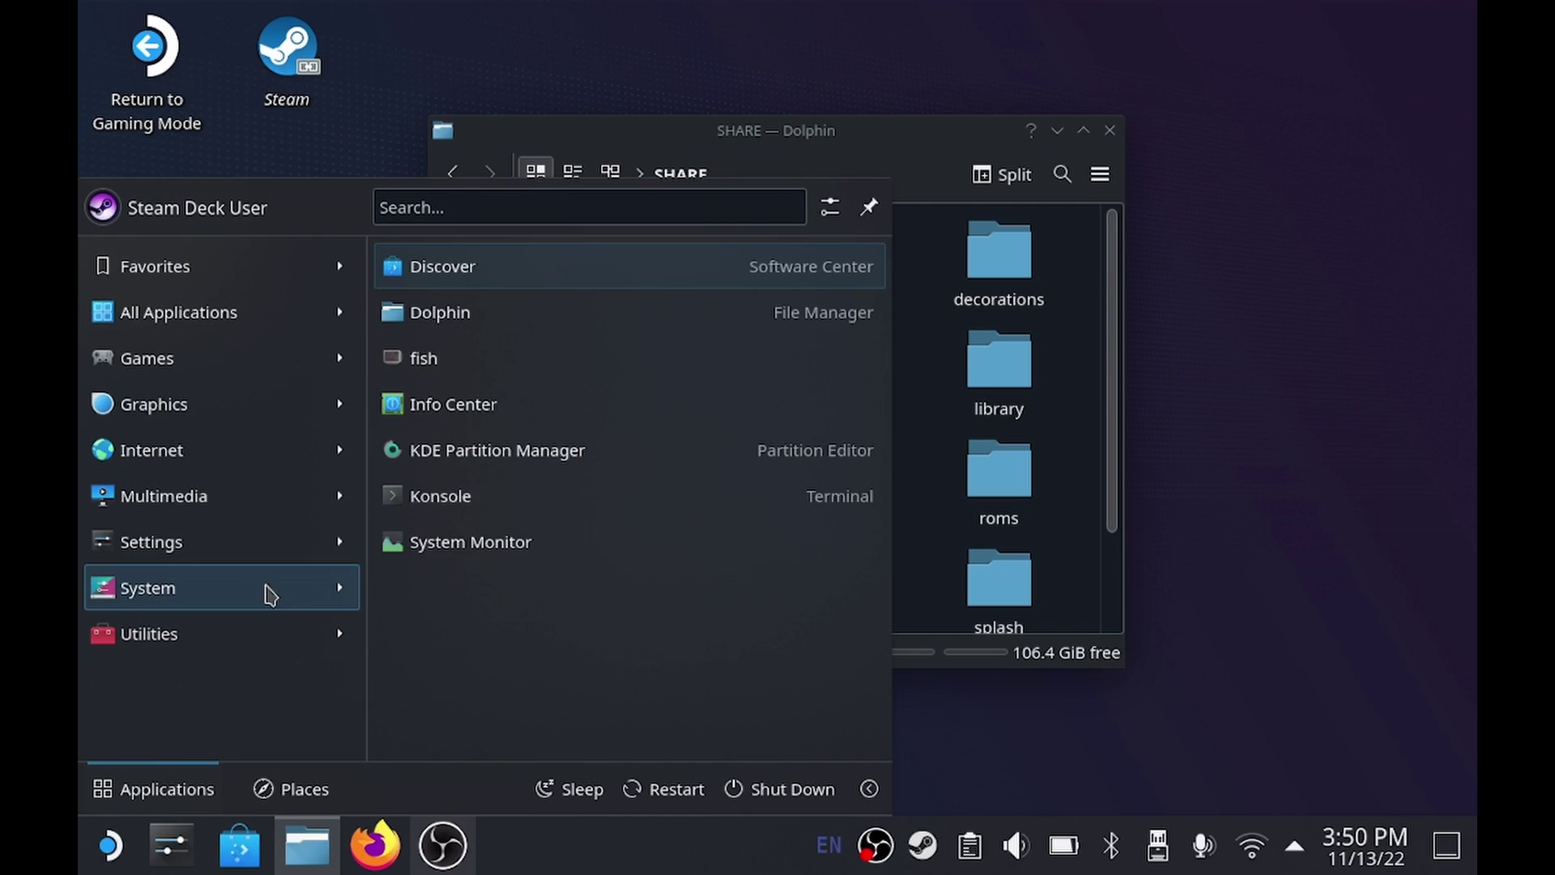
left_click(503, 495)
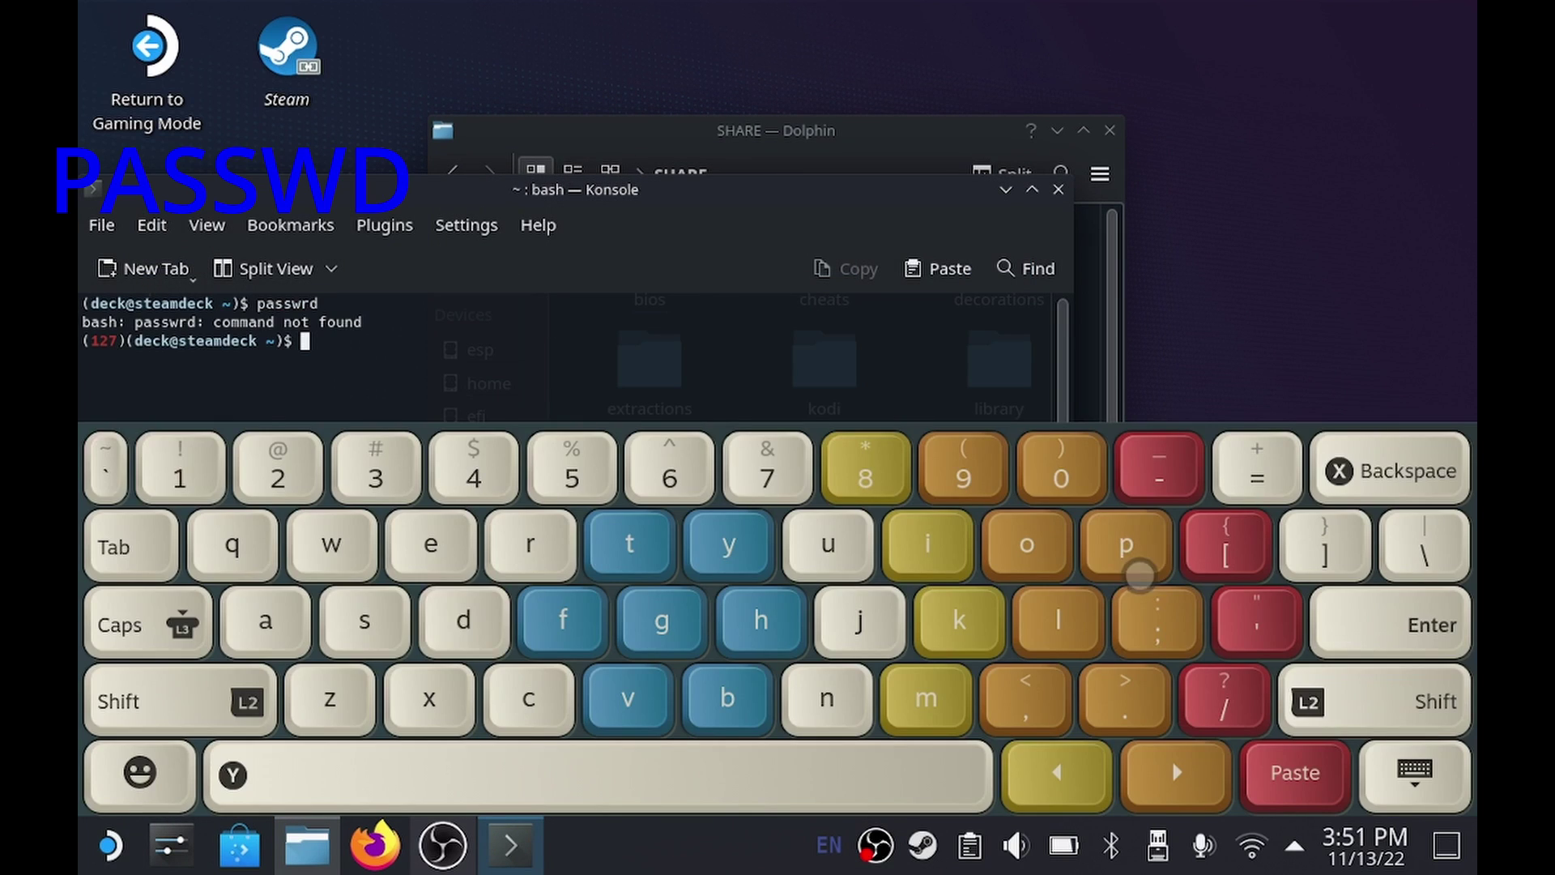
type("pas")
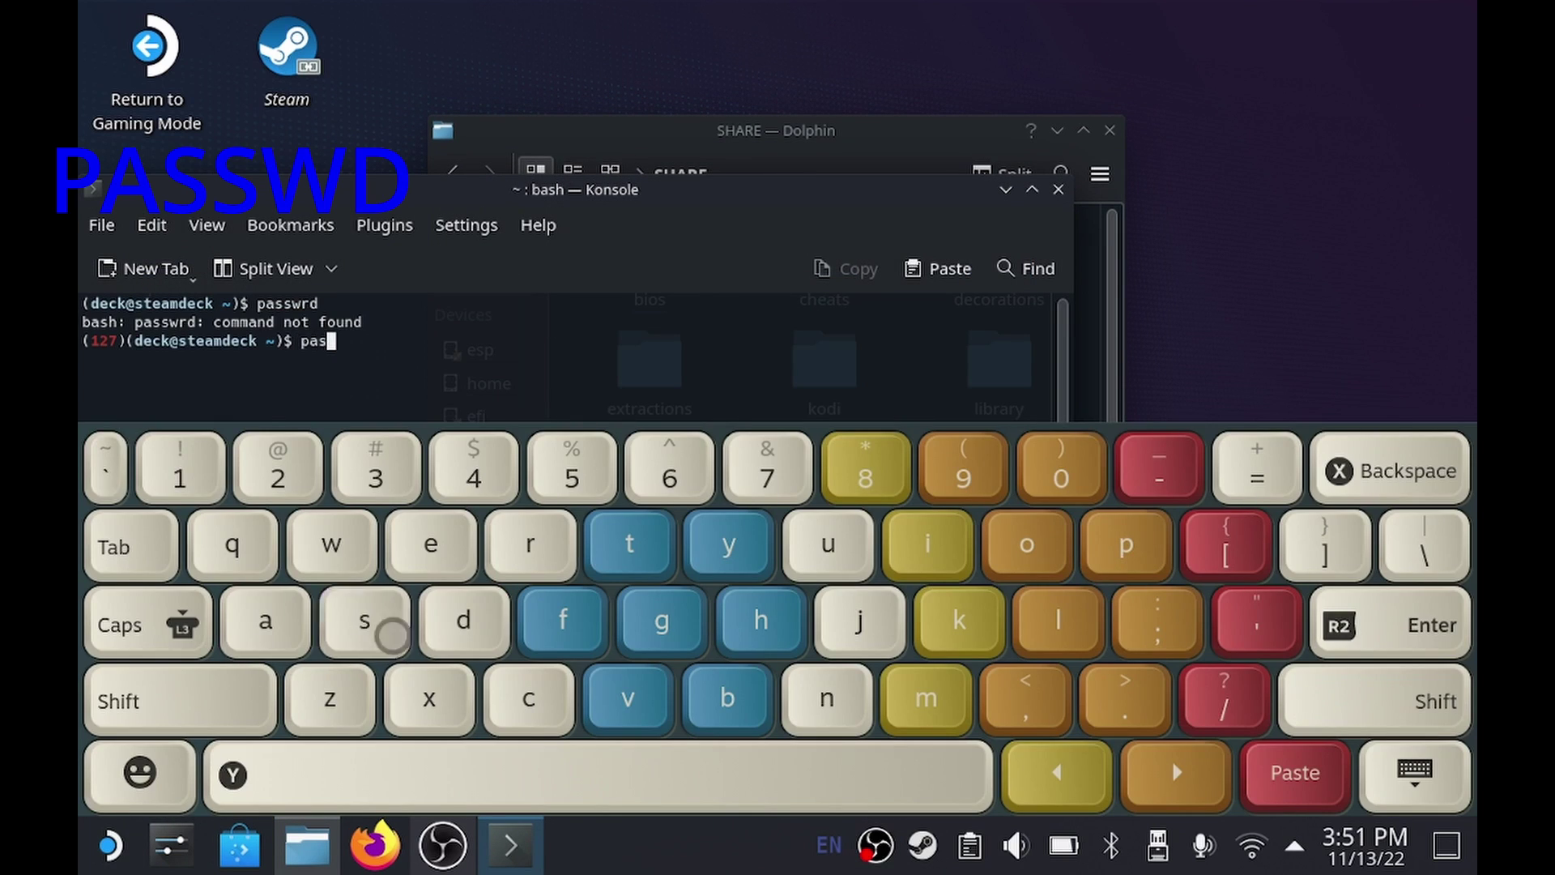
type("swd")
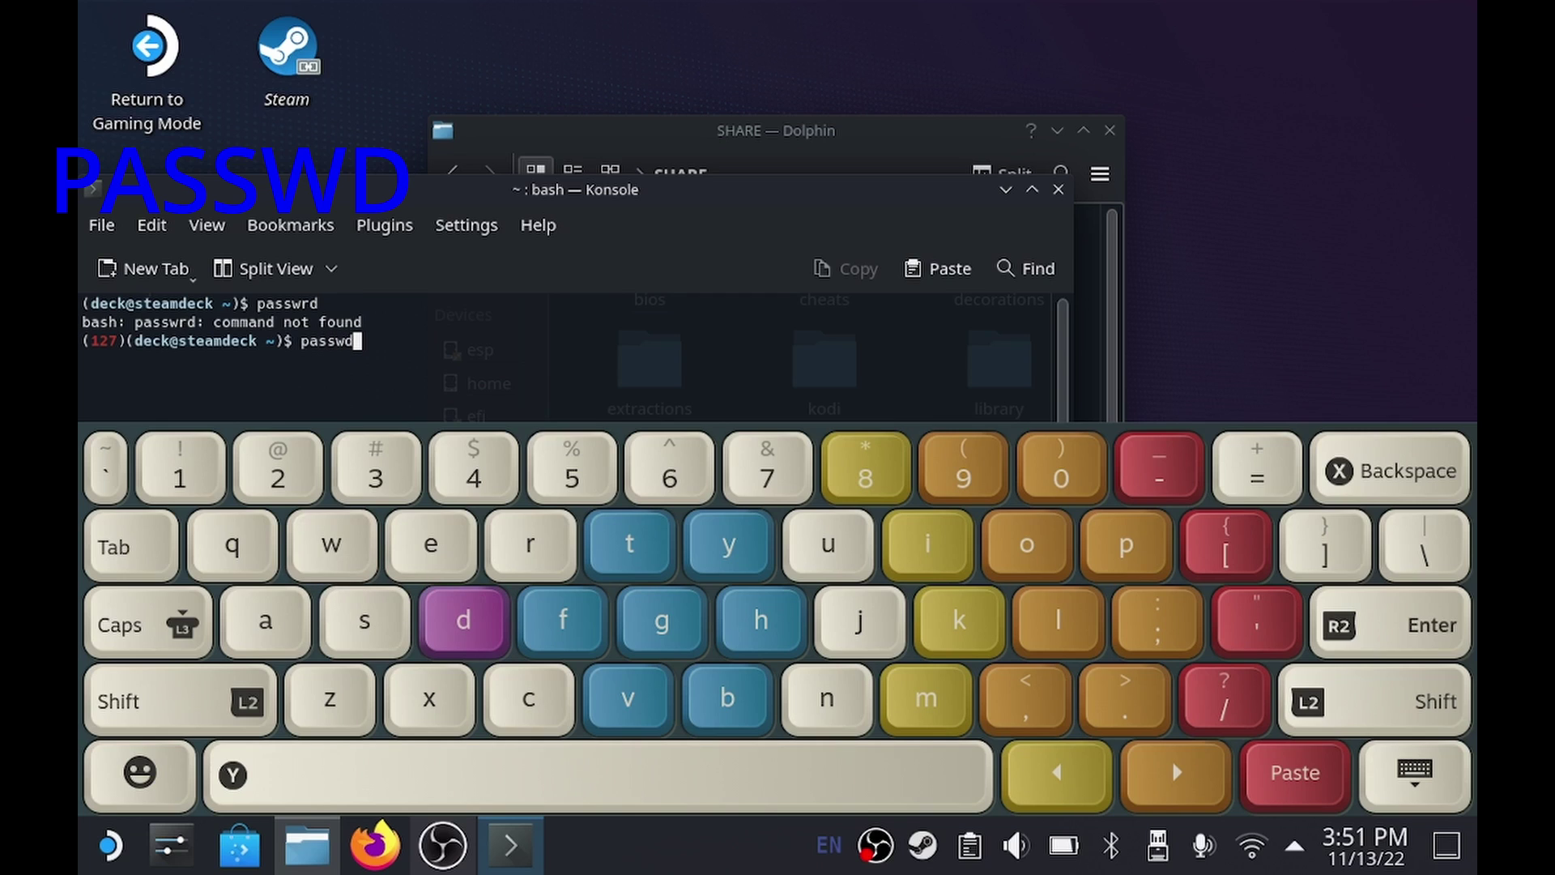
key("Return")
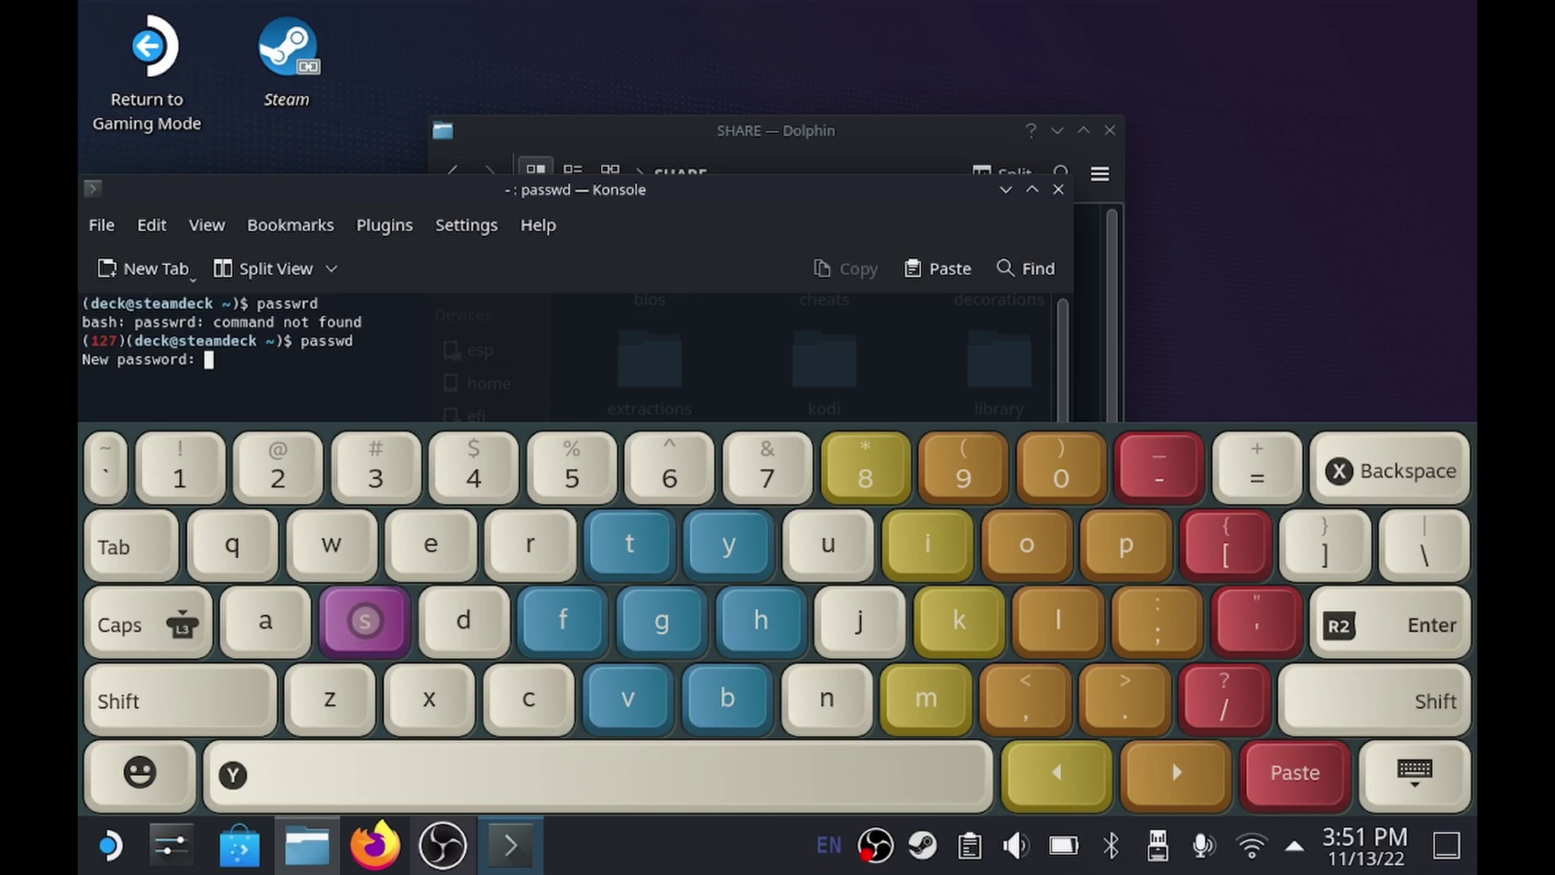
key("Return")
key("Return")
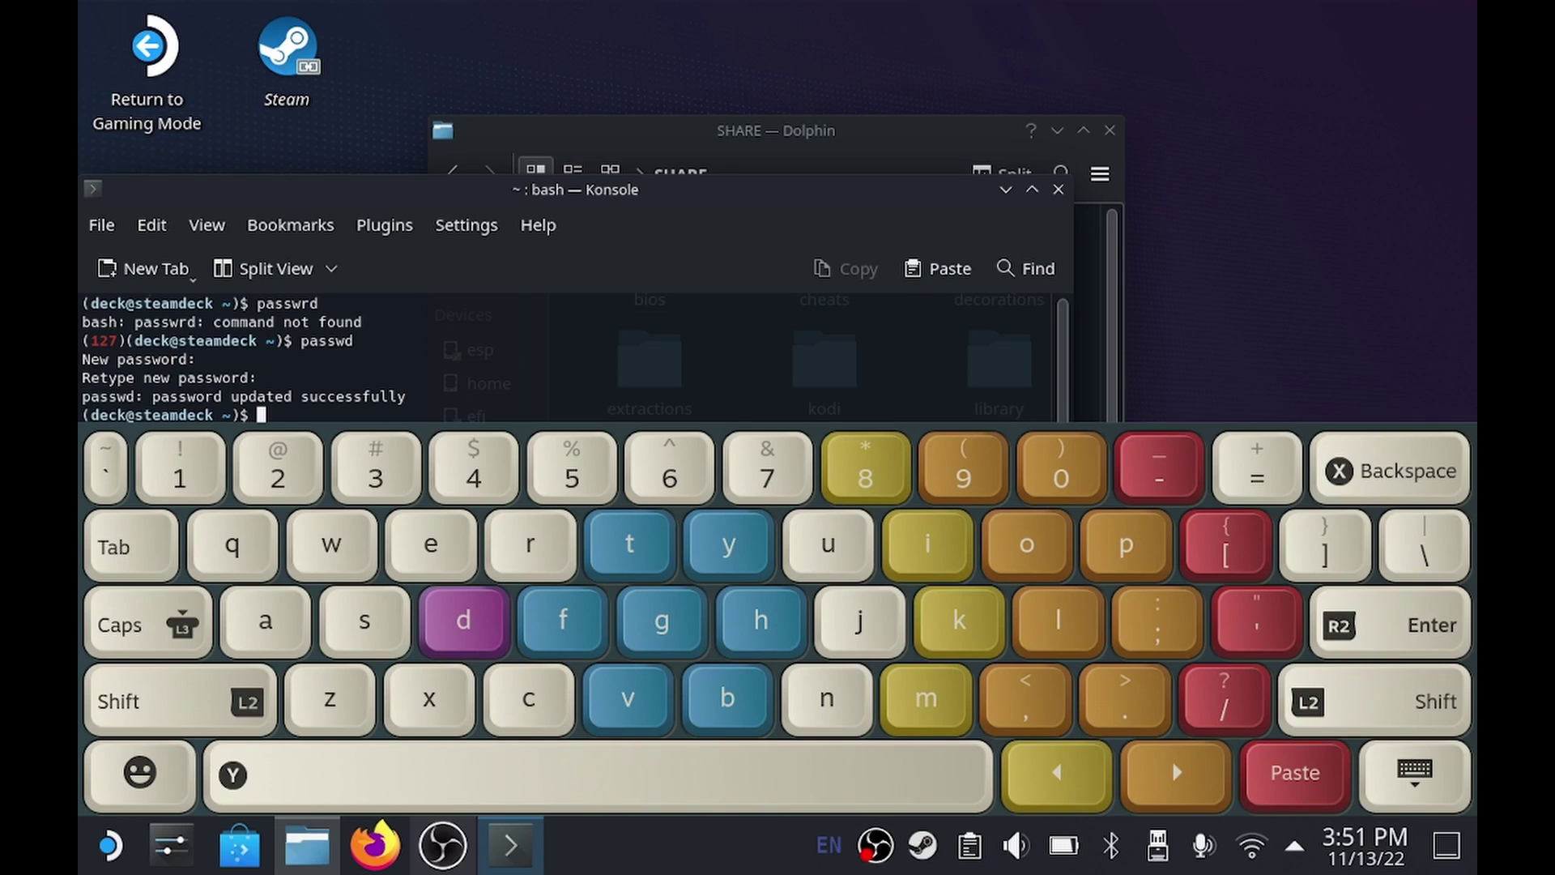
Run sudo chmod -R 777 /run/media/deck/SHARE and enter the sudo password.
type("sud")
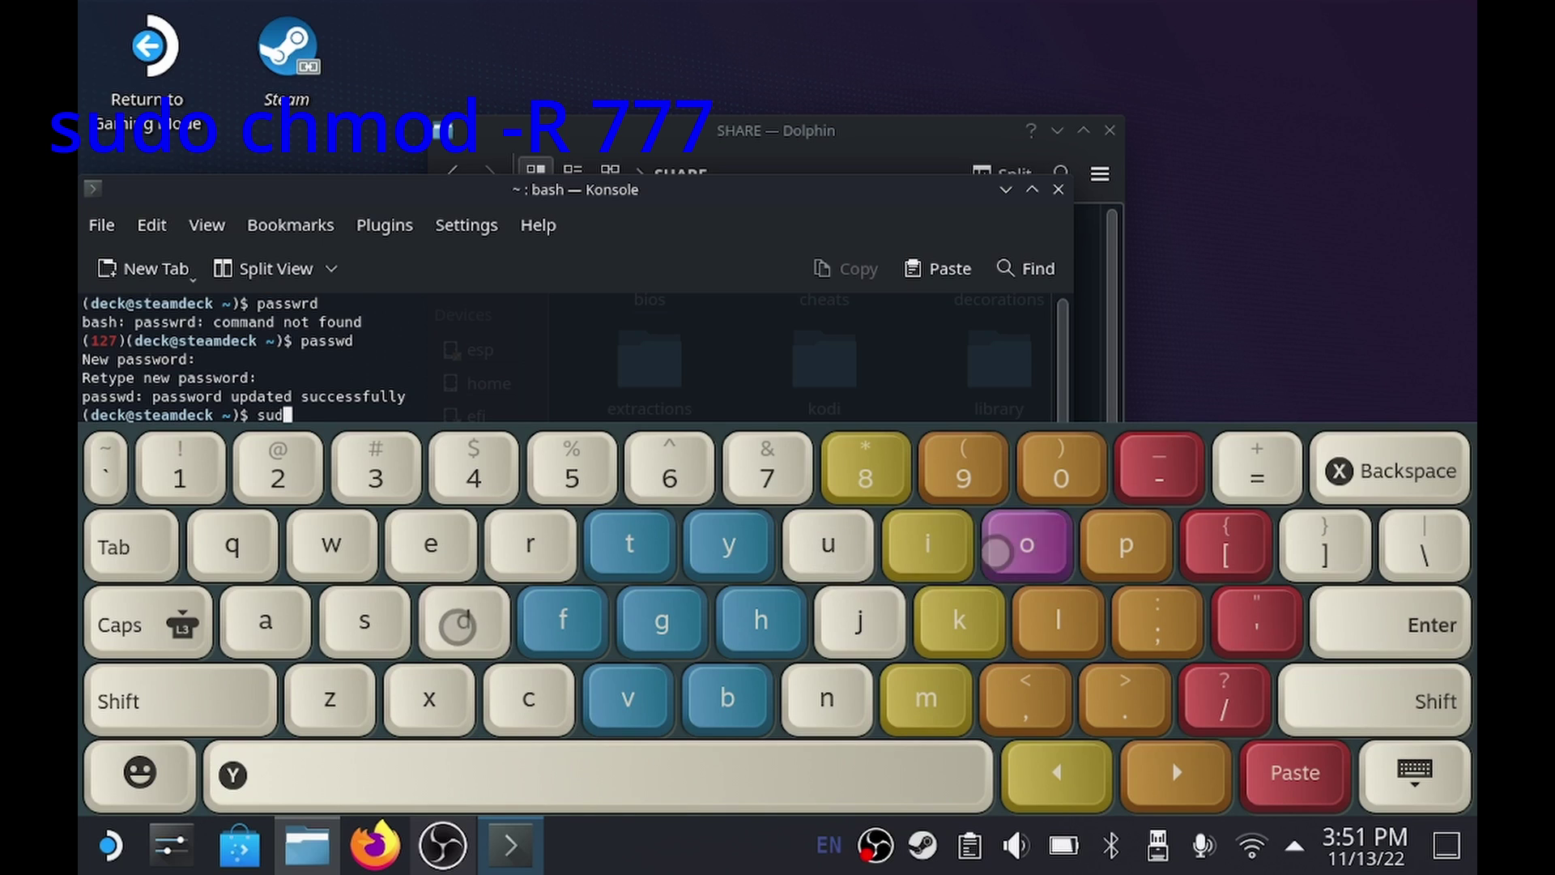
type("o ch")
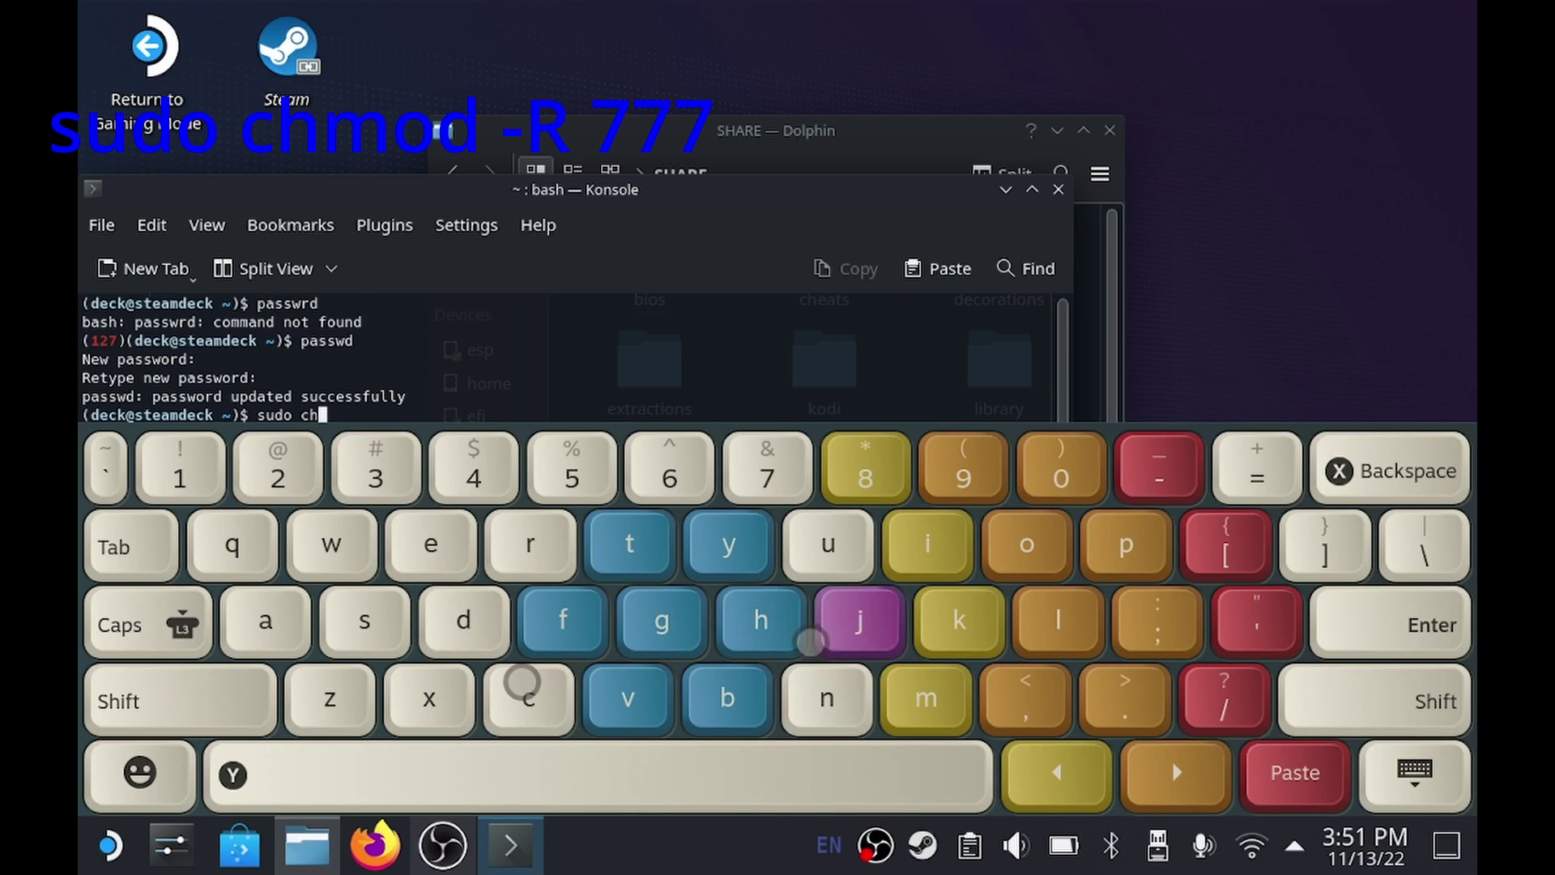
type("mod ")
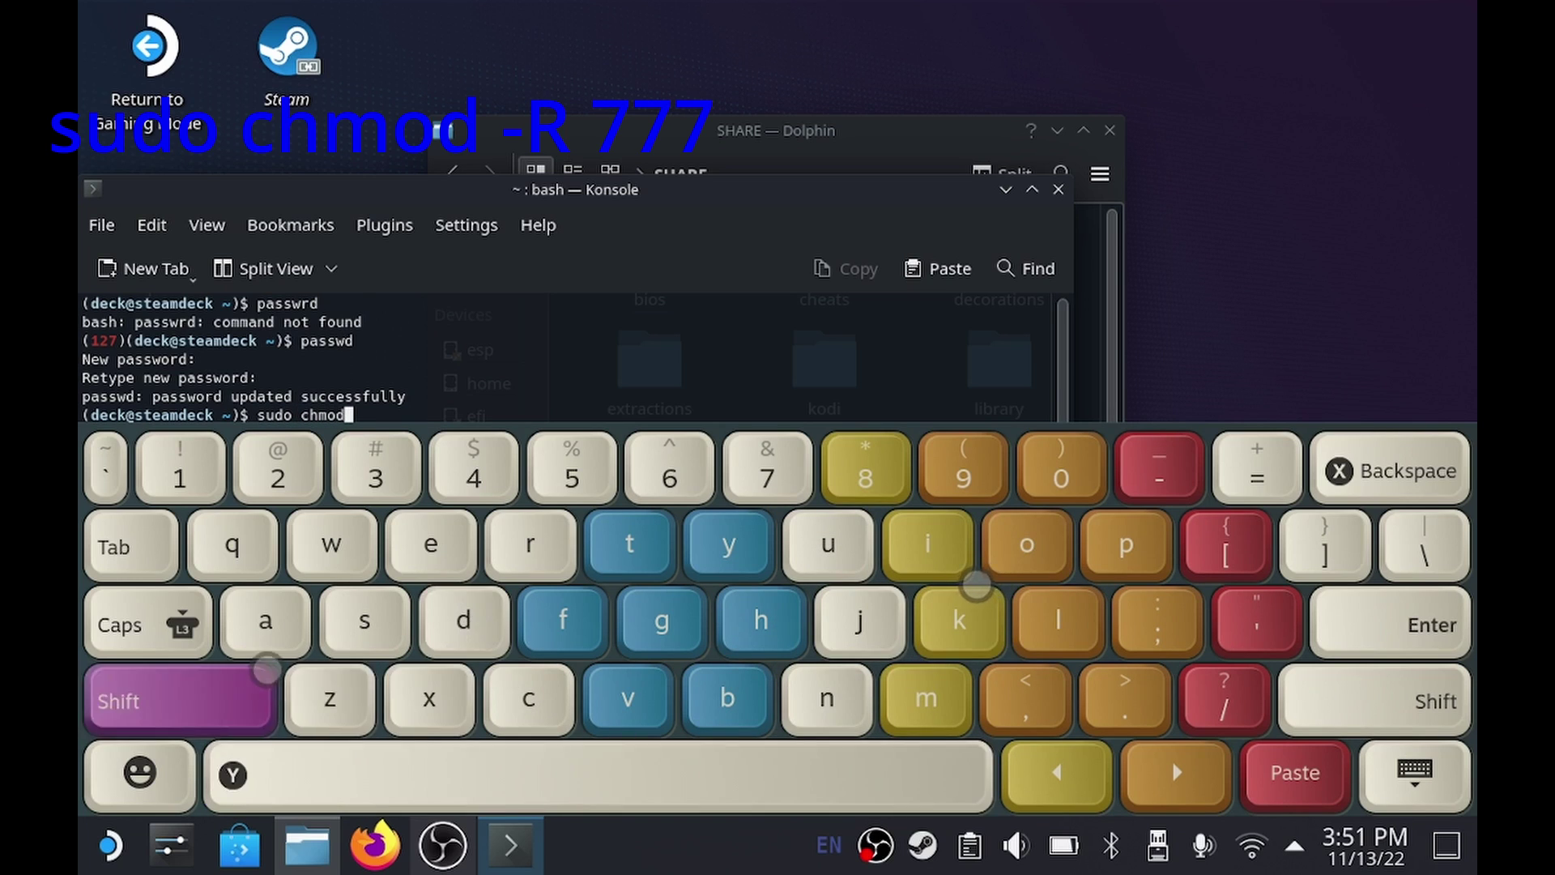
type("-")
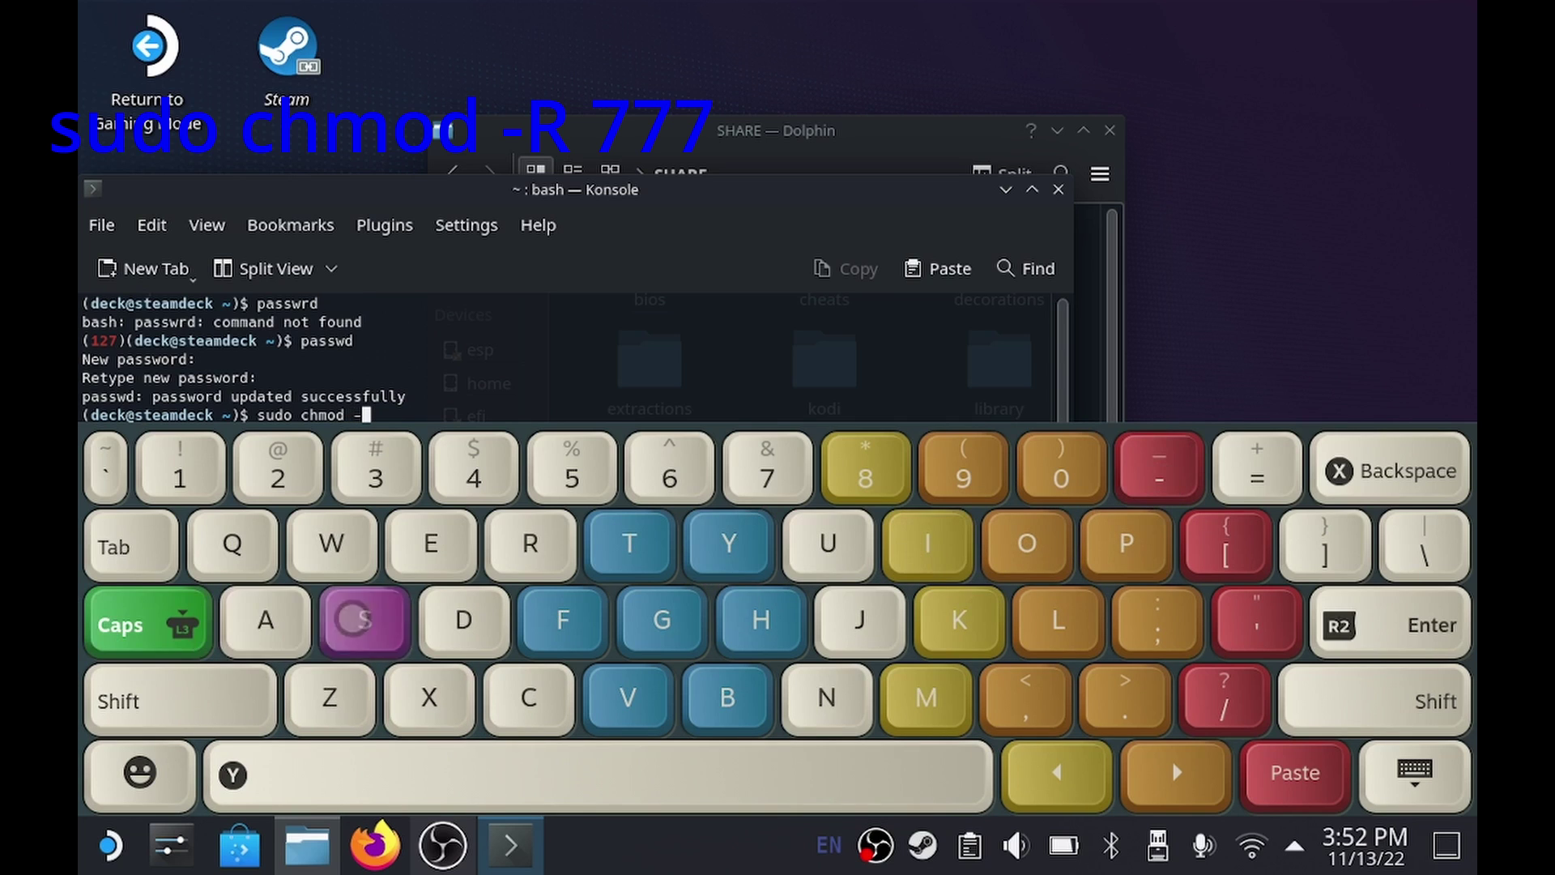
type("R 777")
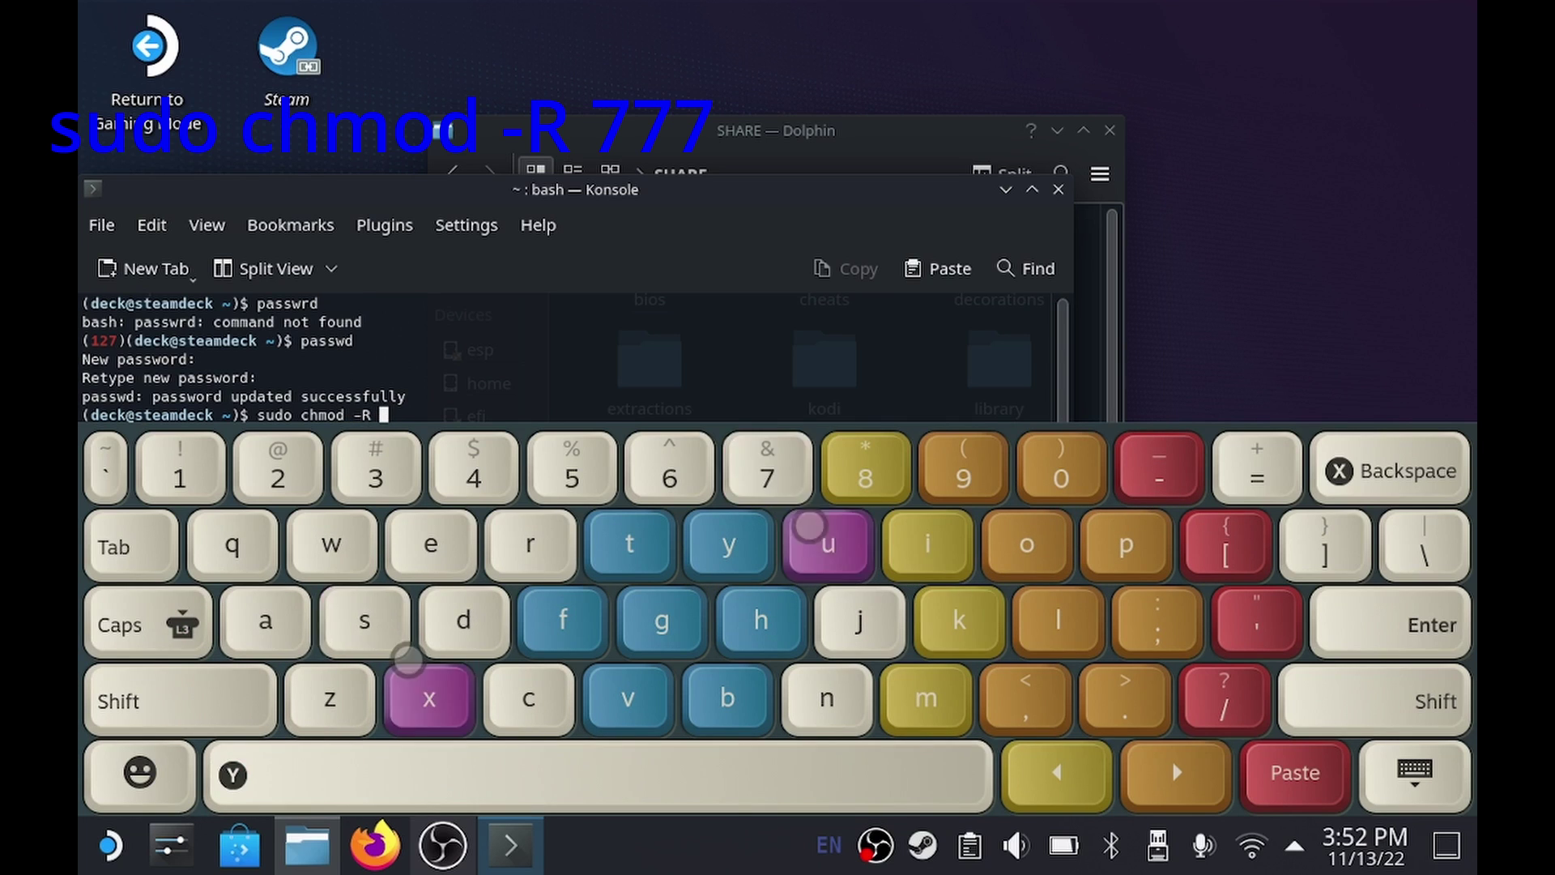
left_click(1288, 774)
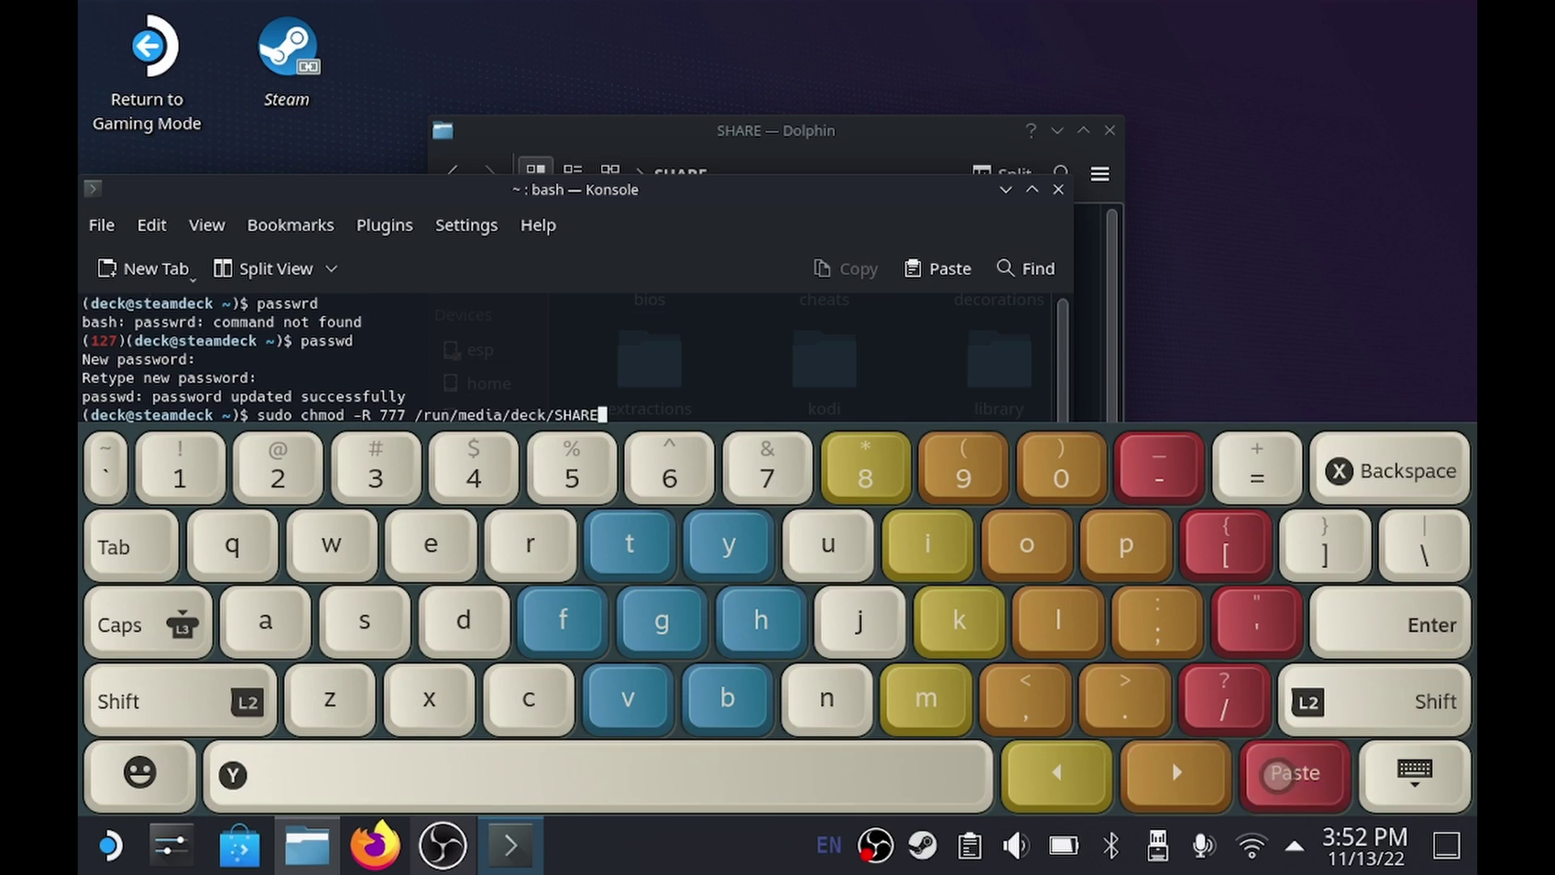
left_click(1371, 624)
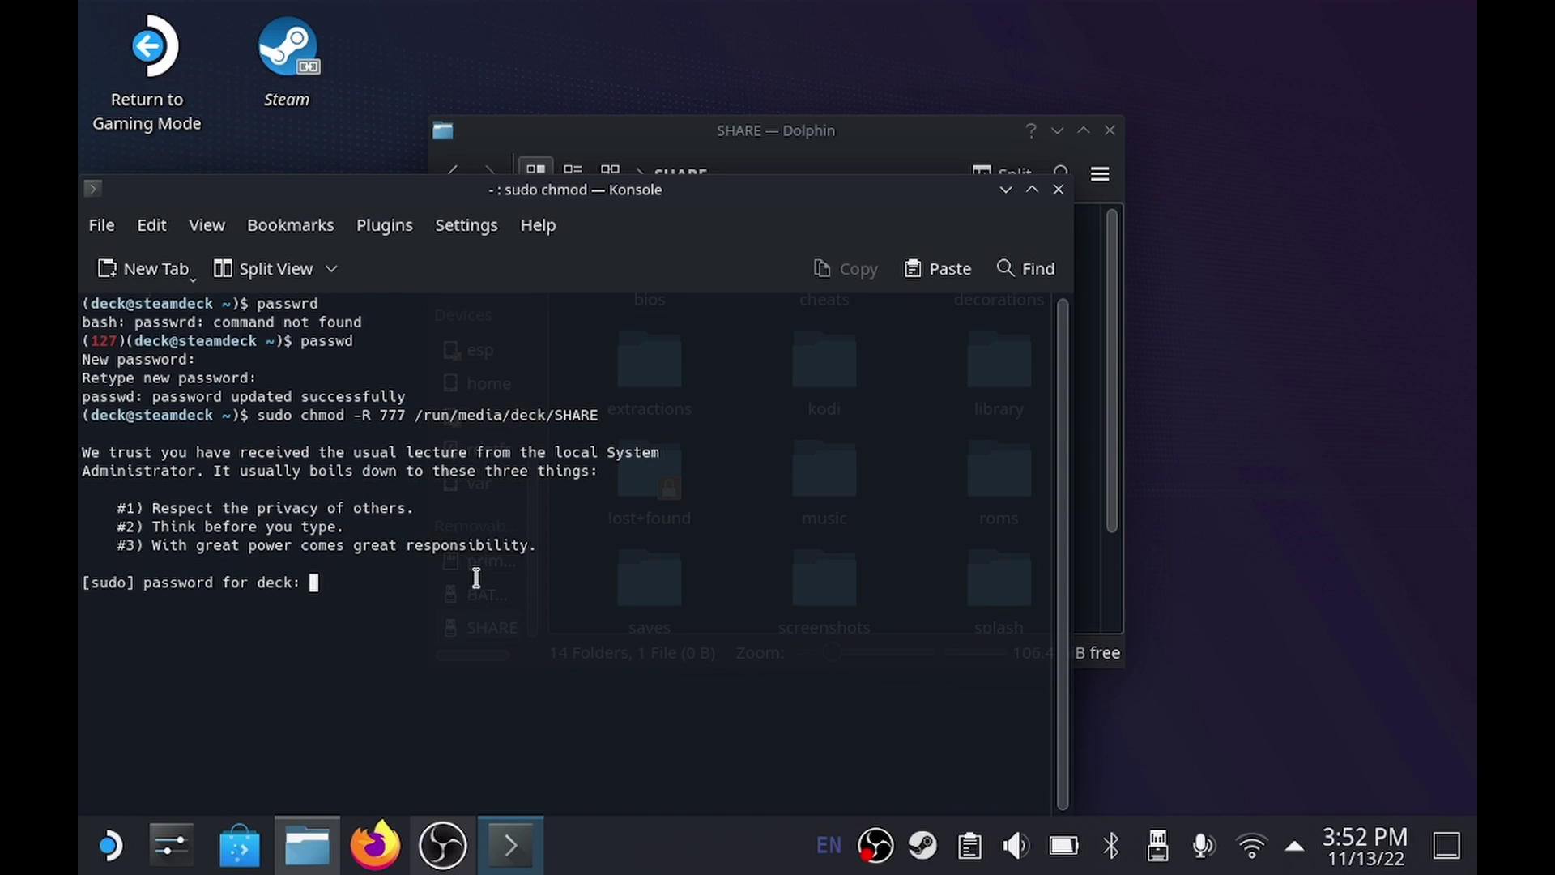
key("super+x")
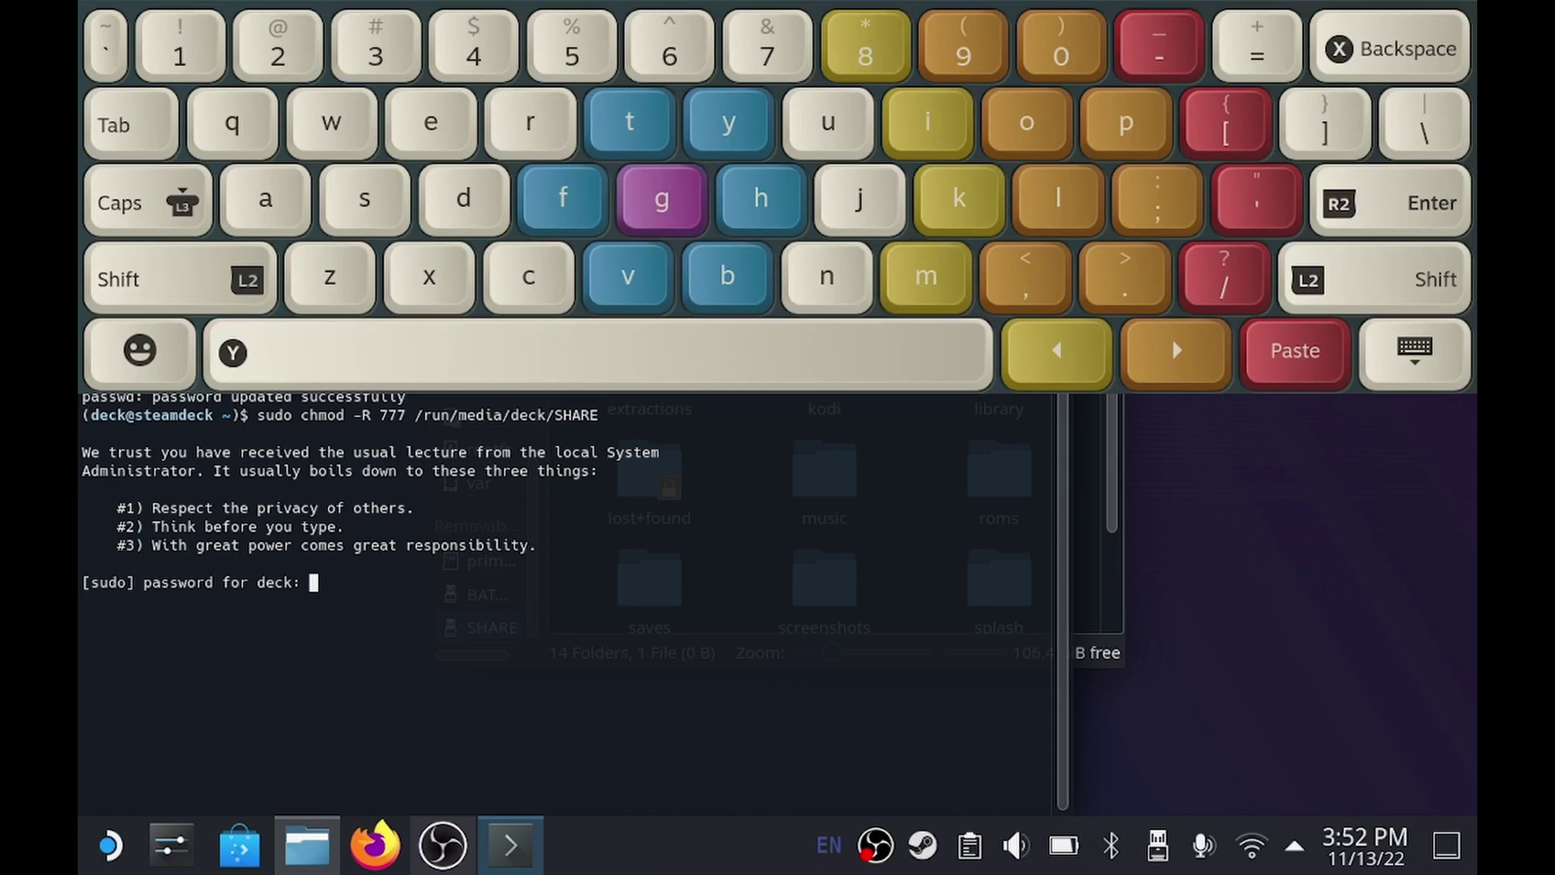
type("passwo")
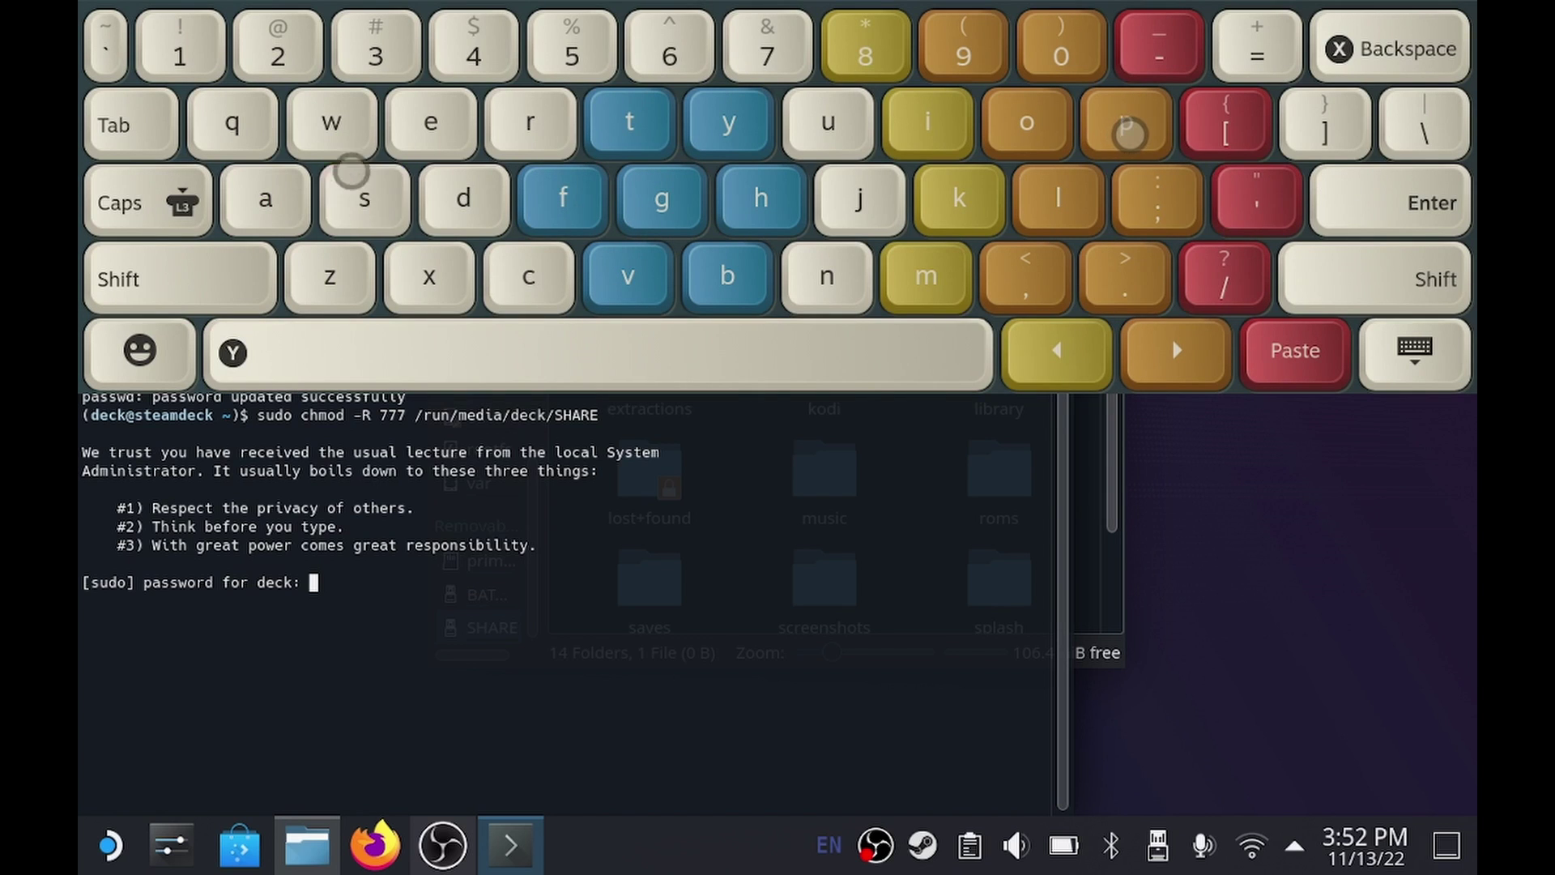
type("rd")
key("Return")
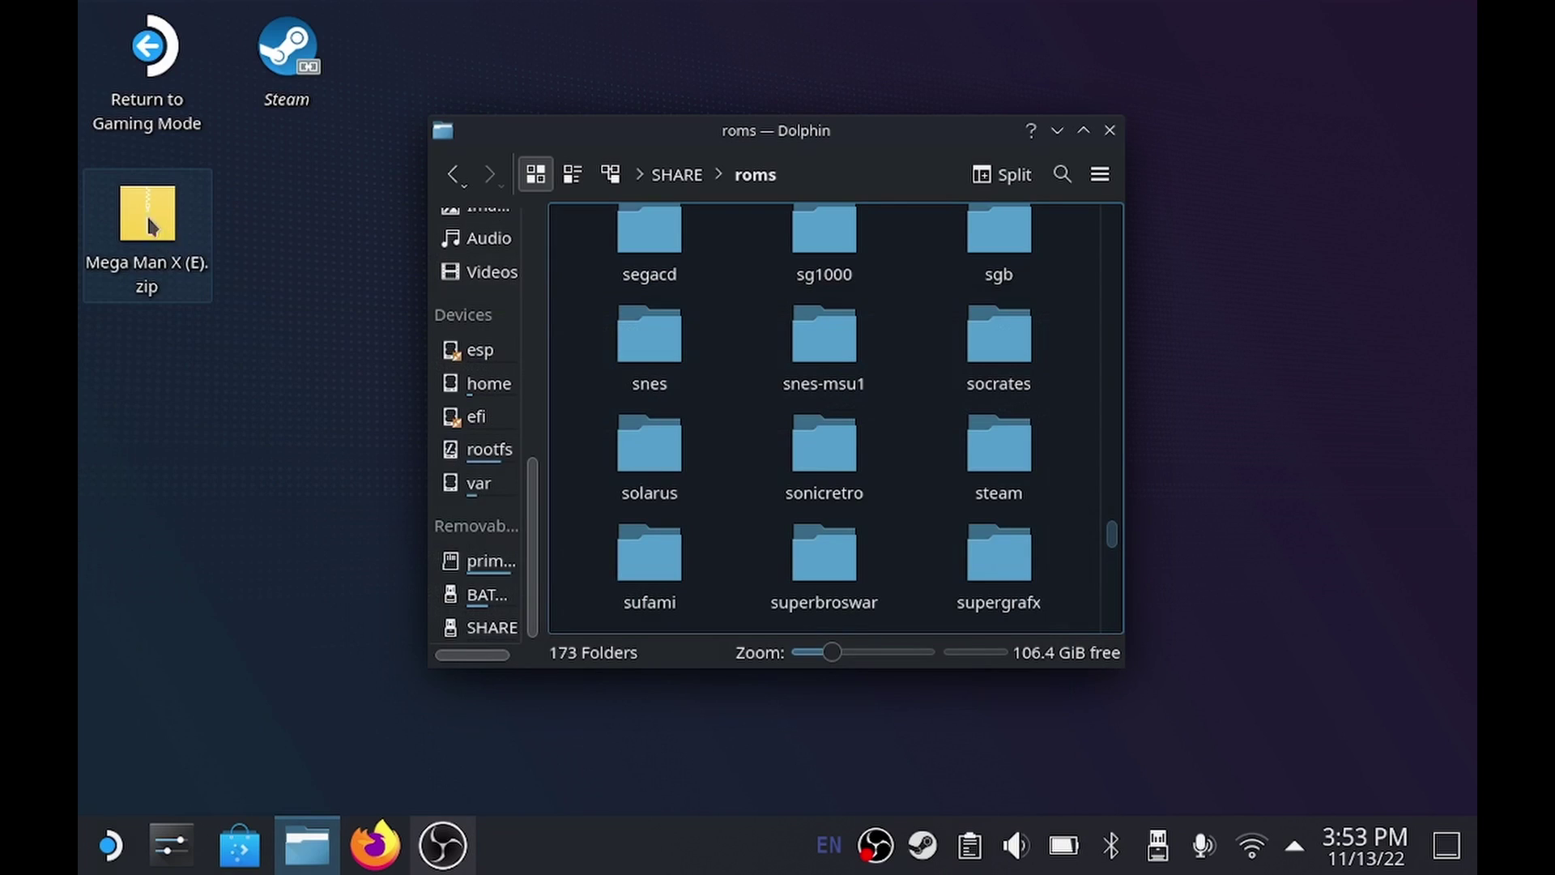
Drag Mega Man X (E).zip from the desktop onto SHARE/roms/snes and choose Copy Here.
left_click_drag(160, 227, 670, 349)
left_click(685, 401)
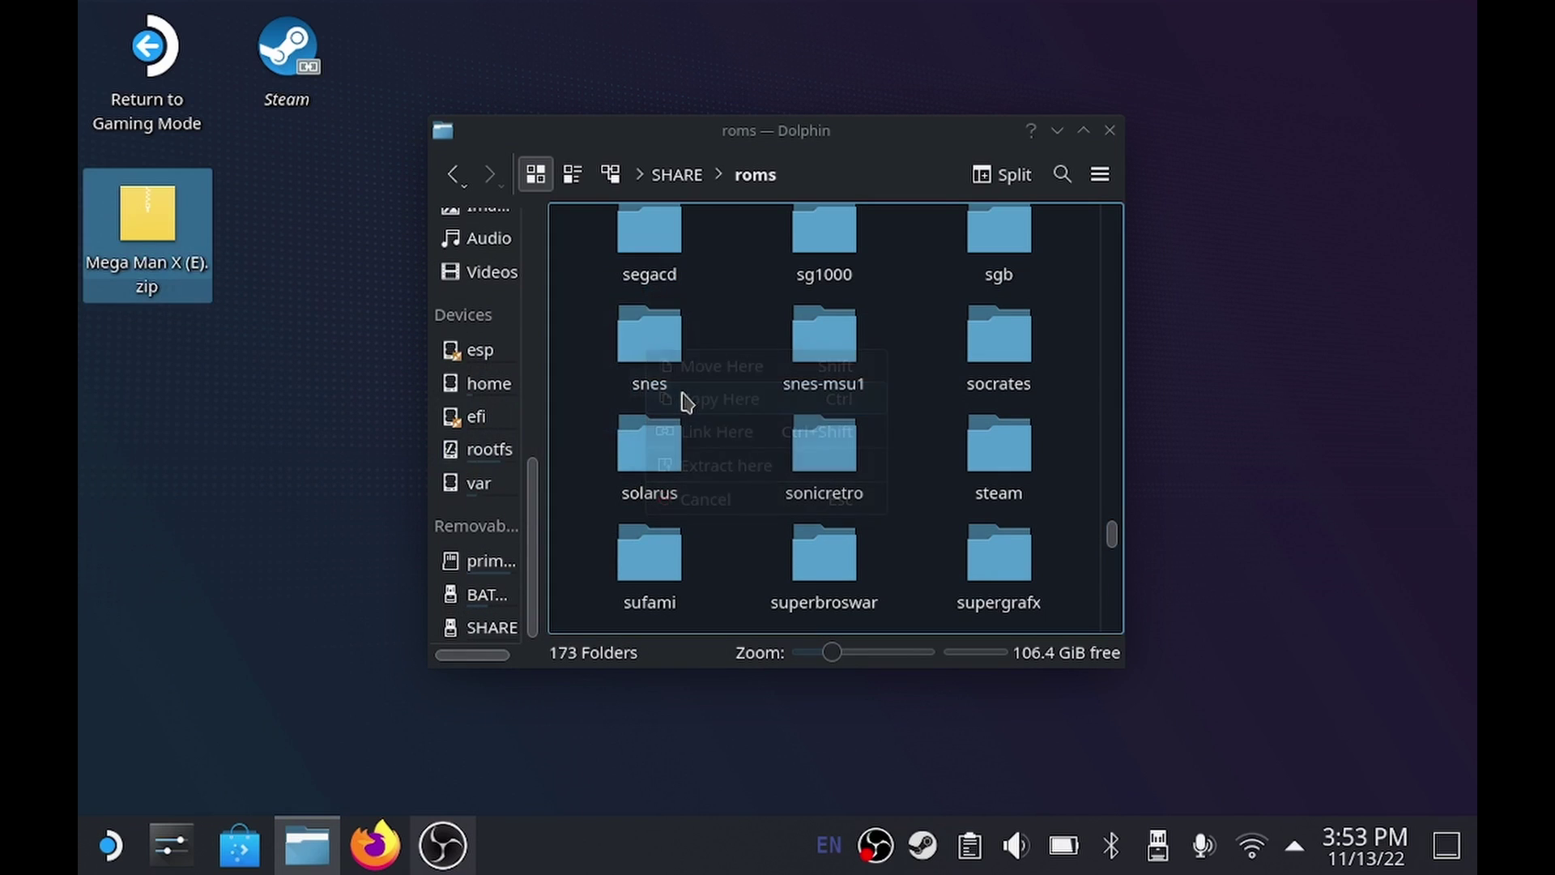